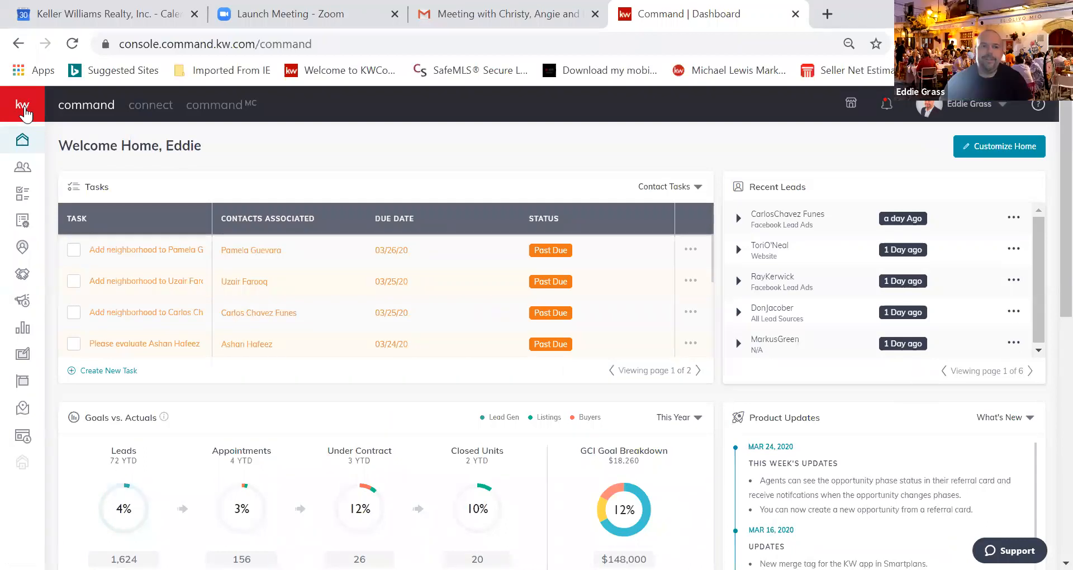
Expand the sidebar and open the Opportunities page showing the Listings and Buyers pipelines
left_click(25, 114)
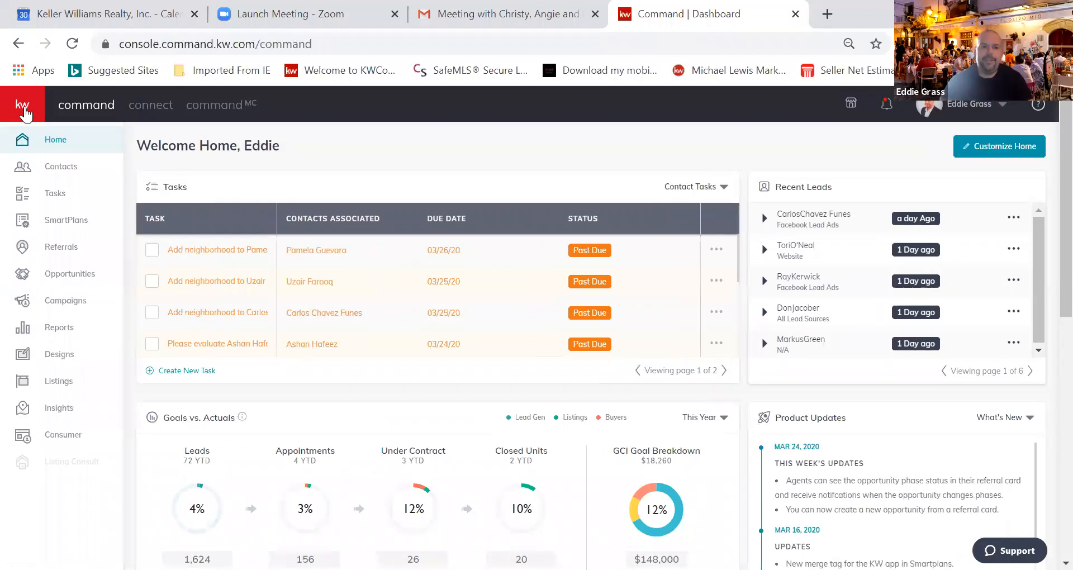
left_click(75, 275)
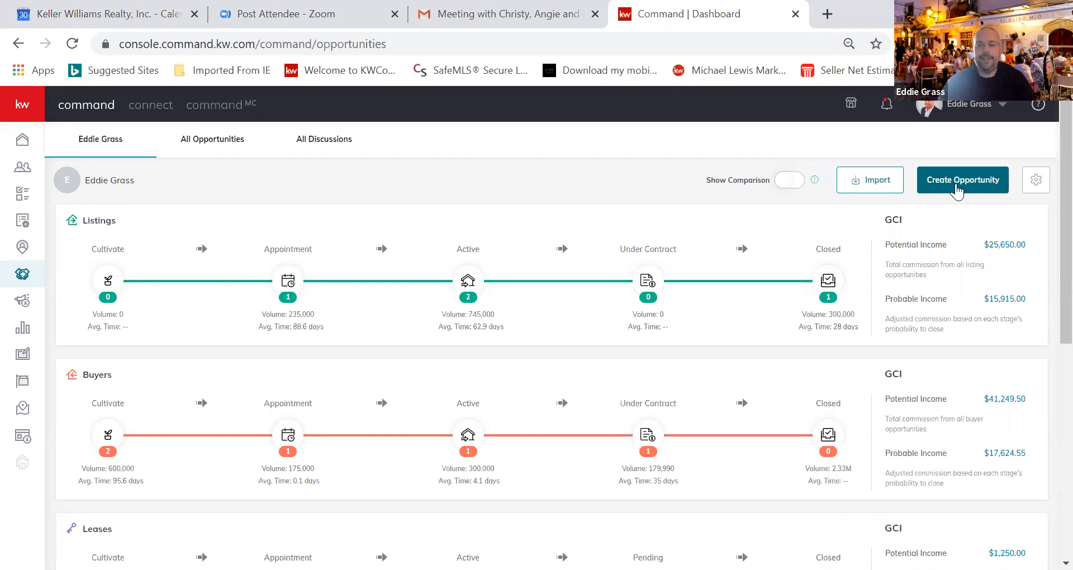
Start a new opportunity and set its type to Listing
left_click(957, 190)
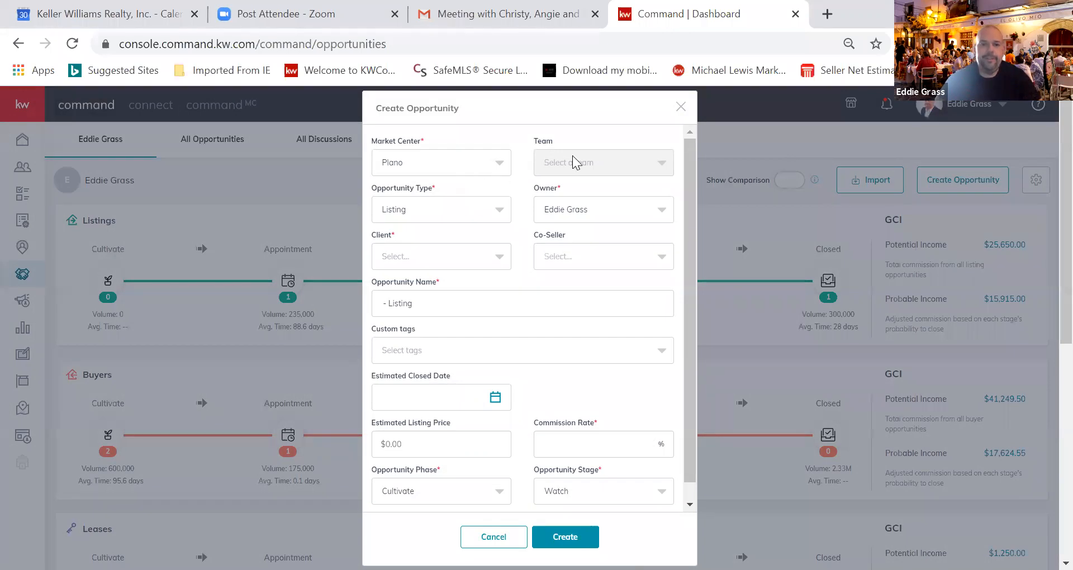
left_click(411, 214)
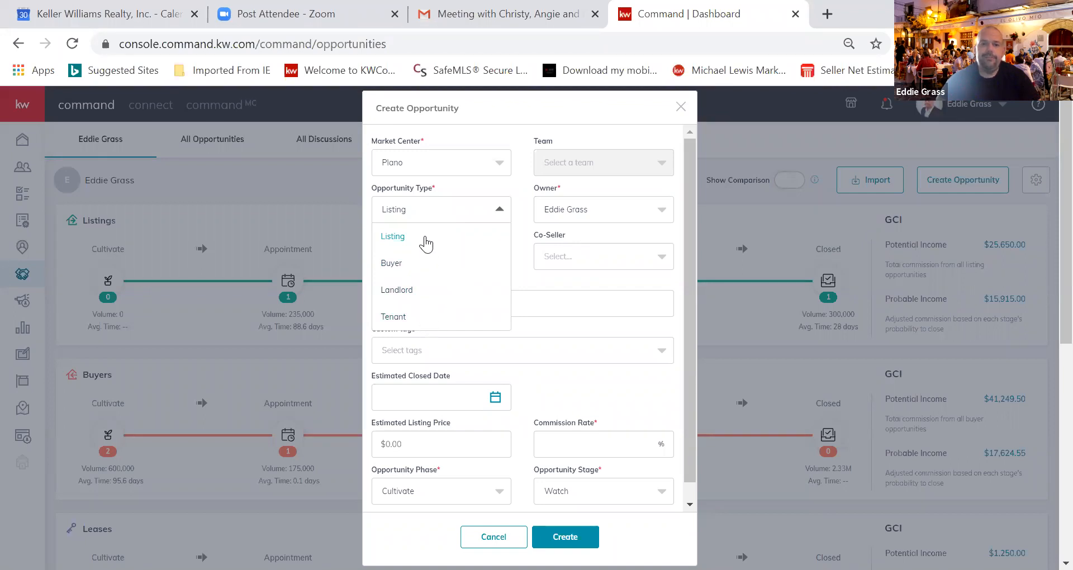
left_click(425, 236)
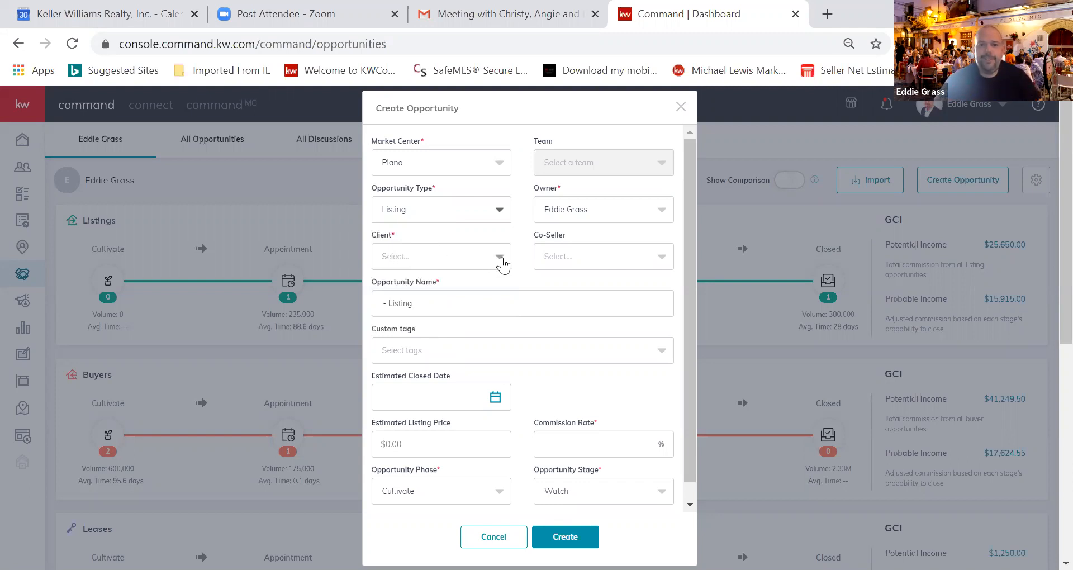
Search for the contact and choose them as client, auto-filling the name with '- Listing'
left_click(500, 257)
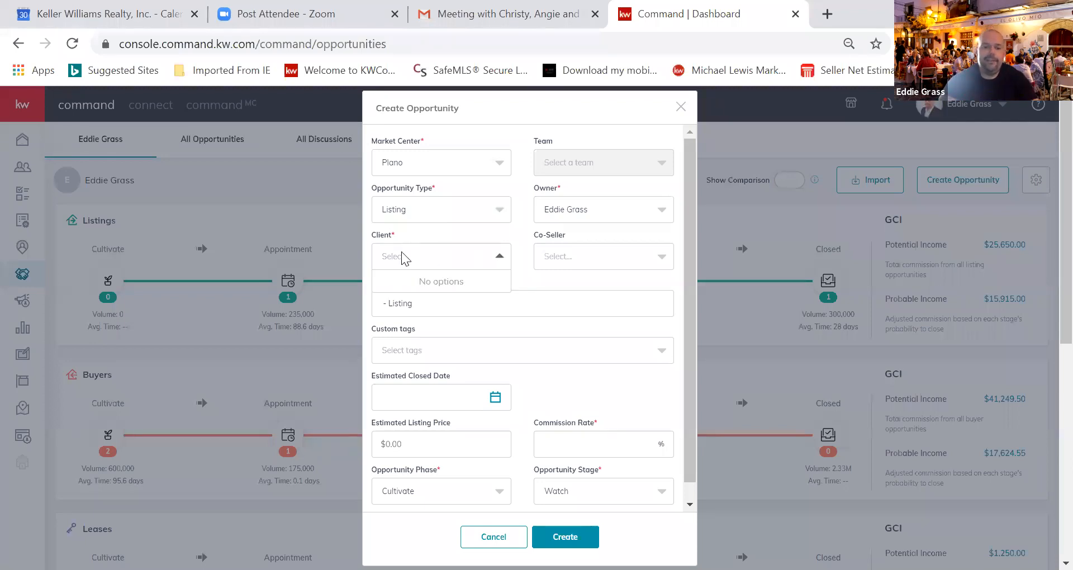
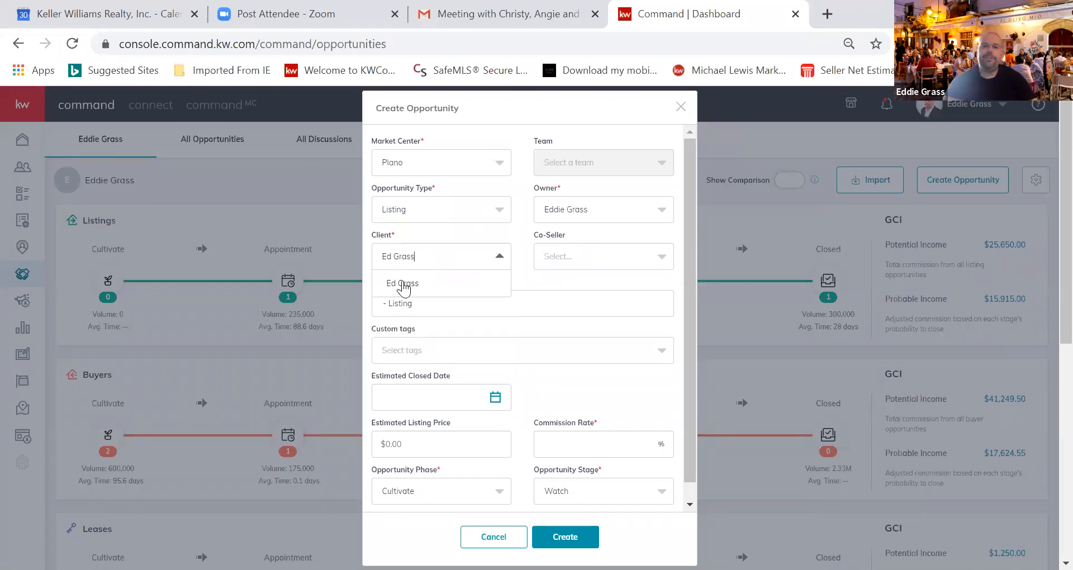
left_click(403, 285)
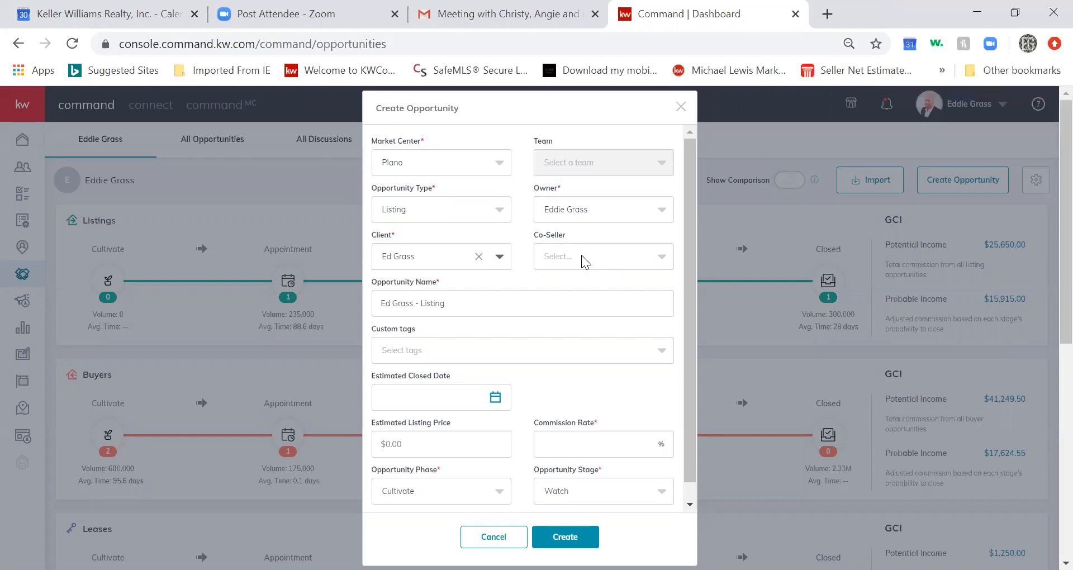
left_click(464, 307)
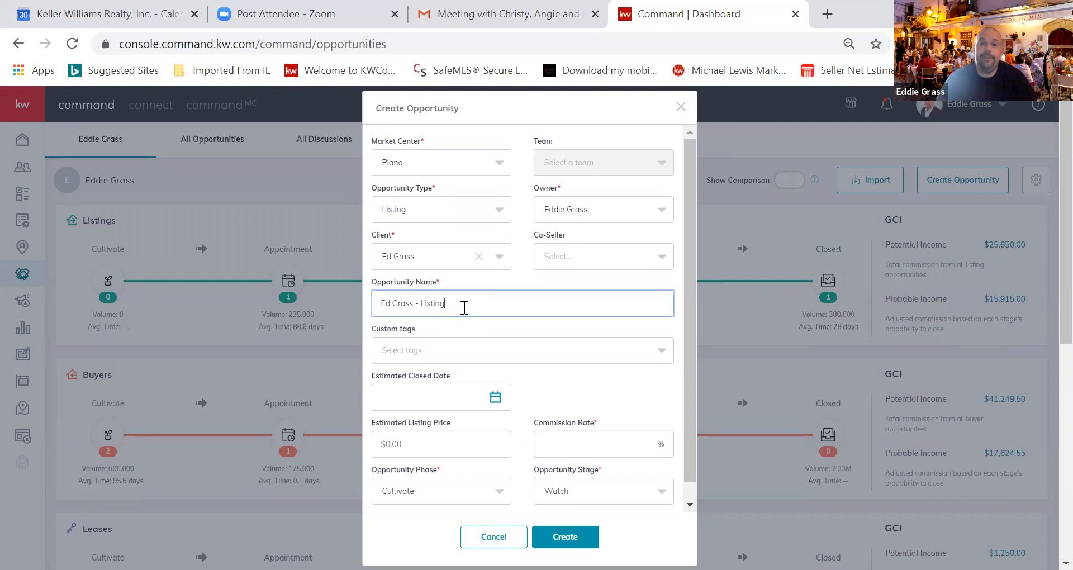
Replace the auto-filled opportunity name with '1234 Main Street Frisco'
key("BackSpace")
key("BackSpace")
key("BackSpace")
key("BackSpace")
key("BackSpace")
key("BackSpace")
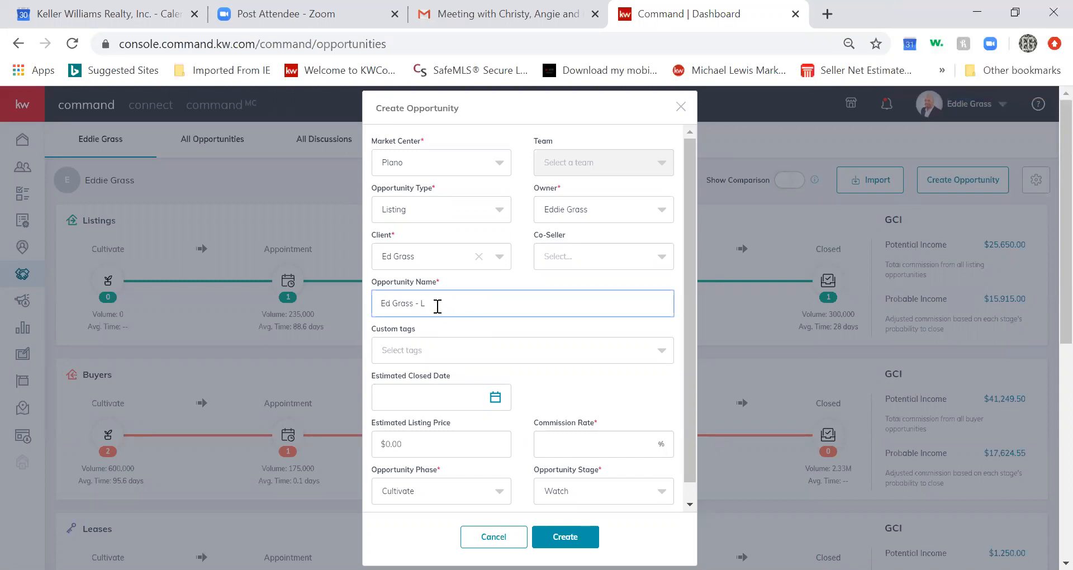
key("BackSpace")
key("BackSpace")
key("BackSpace")
key("BackSpace")
key("BackSpace")
key("BackSpace")
key("BackSpace")
key("BackSpace")
key("BackSpace")
key("BackSpace")
key("BackSpace")
key("BackSpace")
type("1")
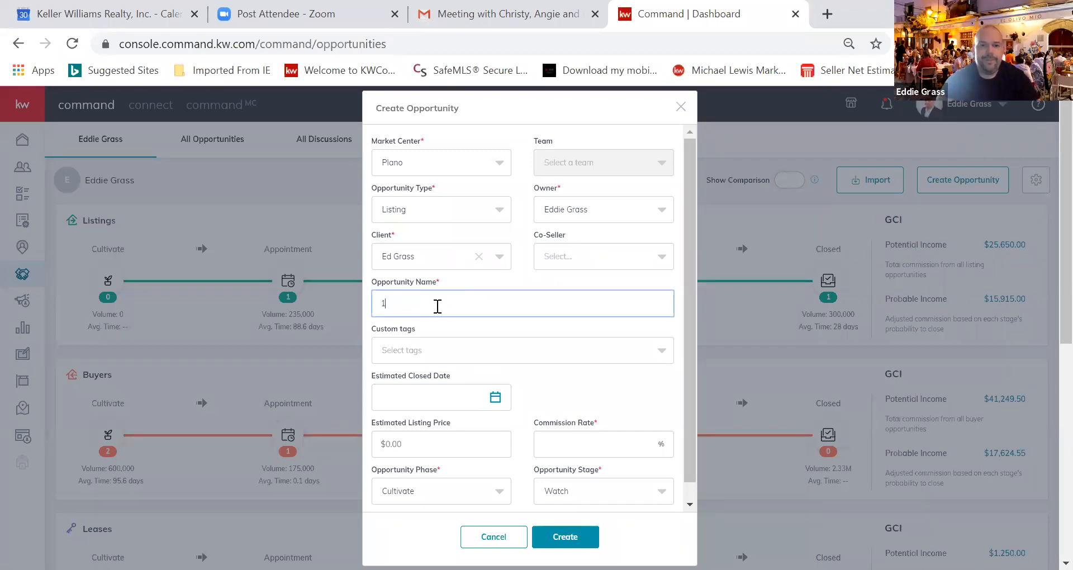
type("234 Main Street")
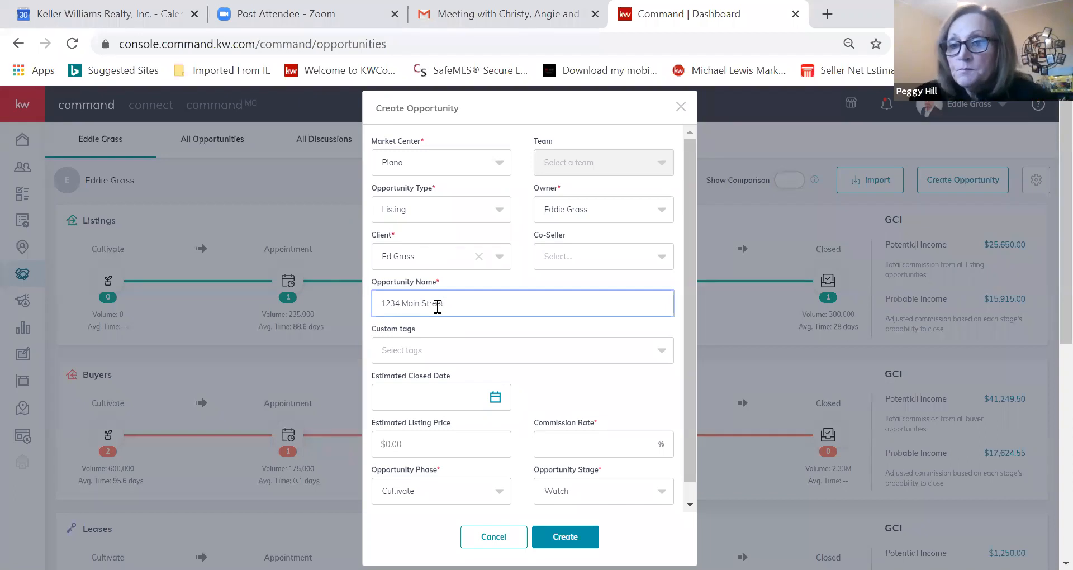
type(" Frisco")
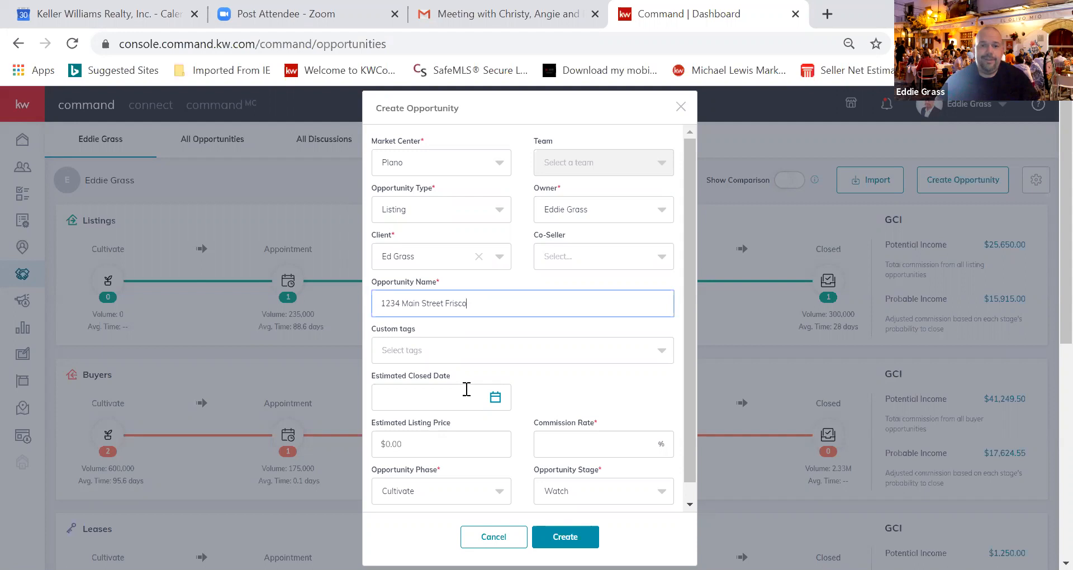
Pick April 30, 2020 as the estimated closed date from the calendar
left_click(494, 398)
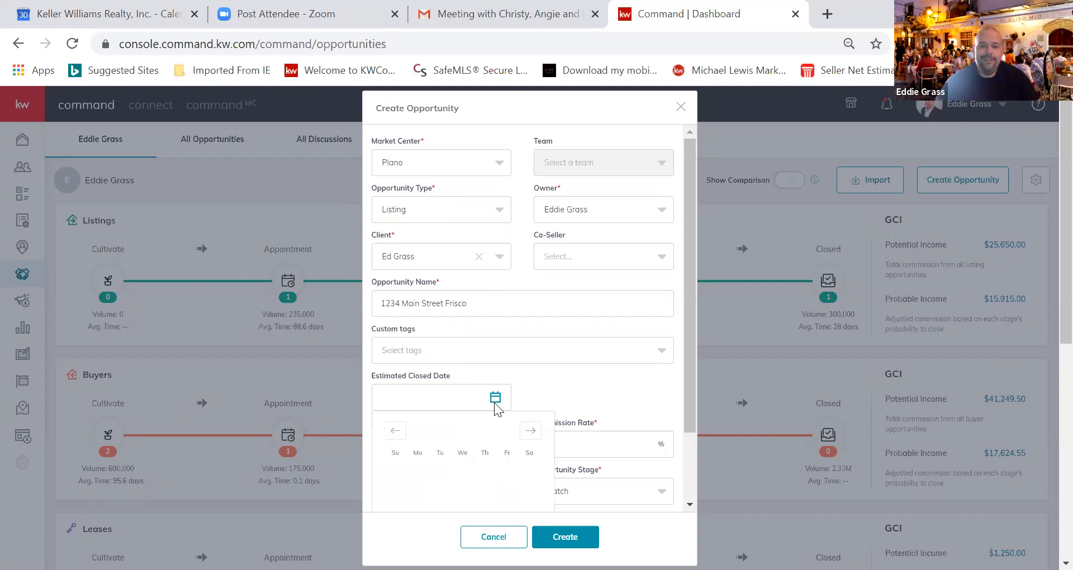
left_click(530, 431)
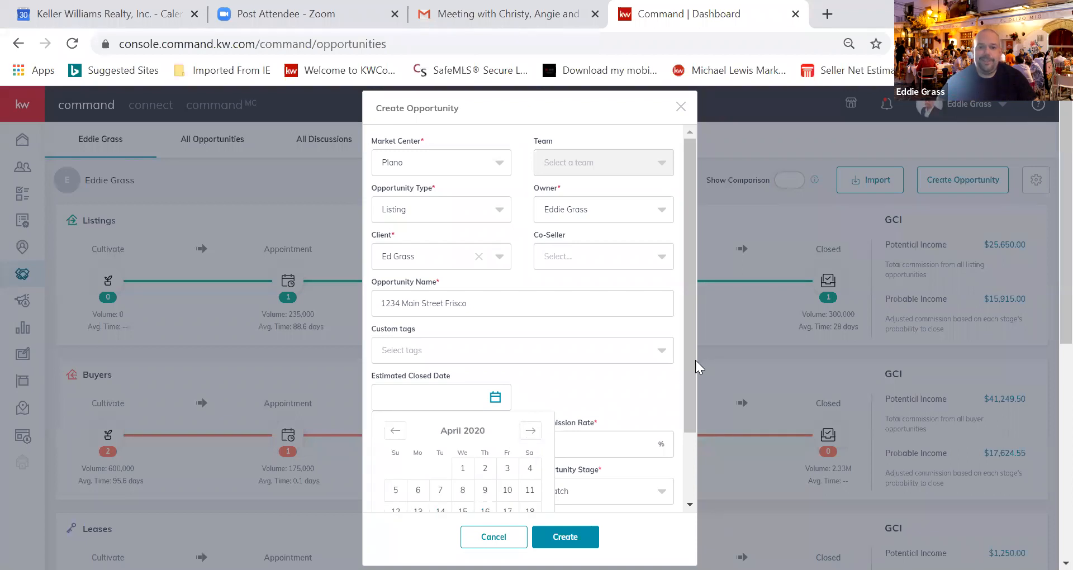
left_click_drag(692, 362, 636, 409)
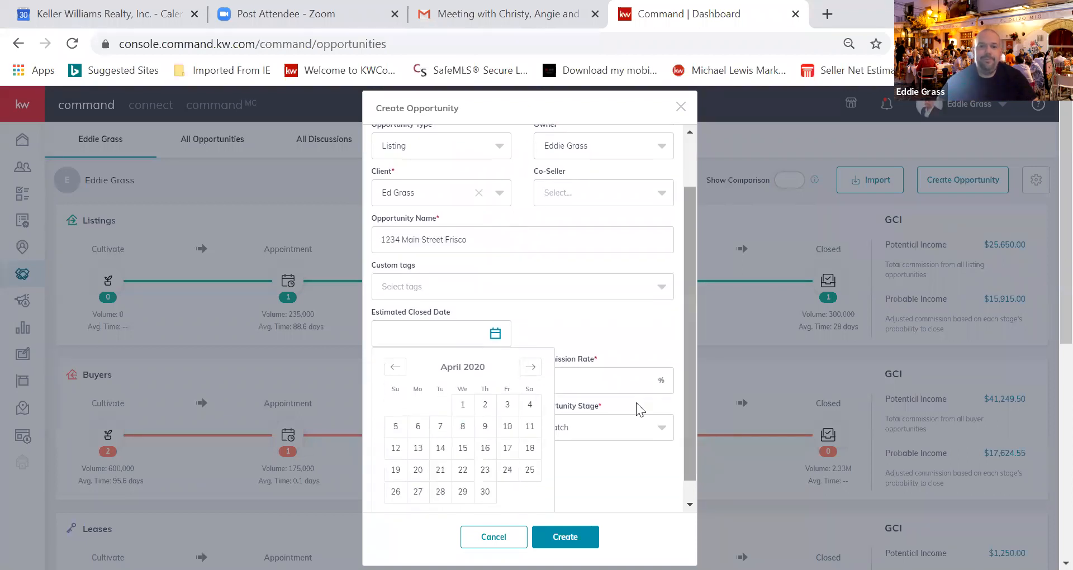
left_click(485, 493)
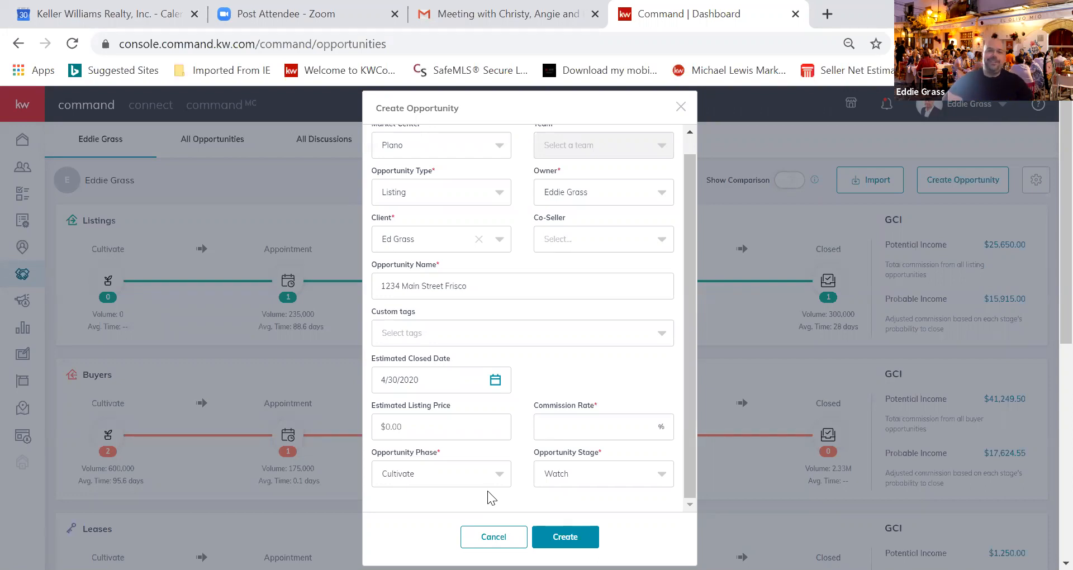
Enter 330,000 as the estimated listing price
left_click(415, 427)
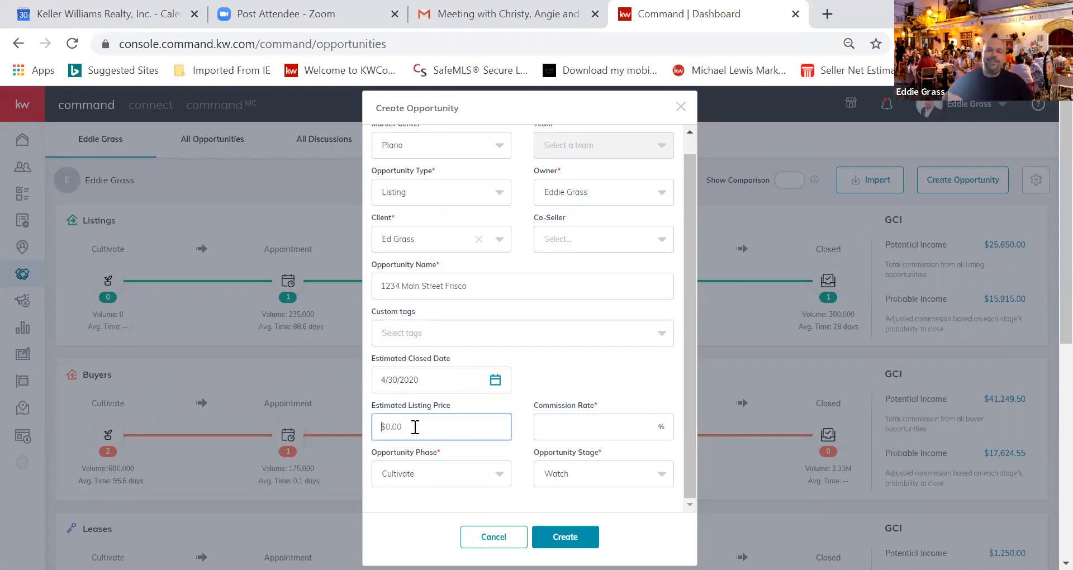
left_click(415, 427)
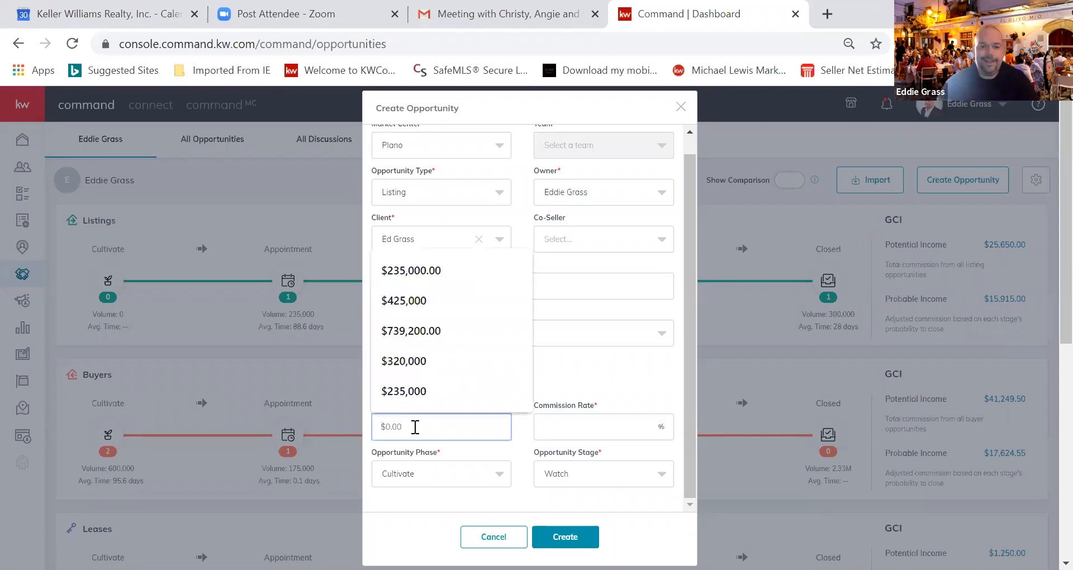
type("3")
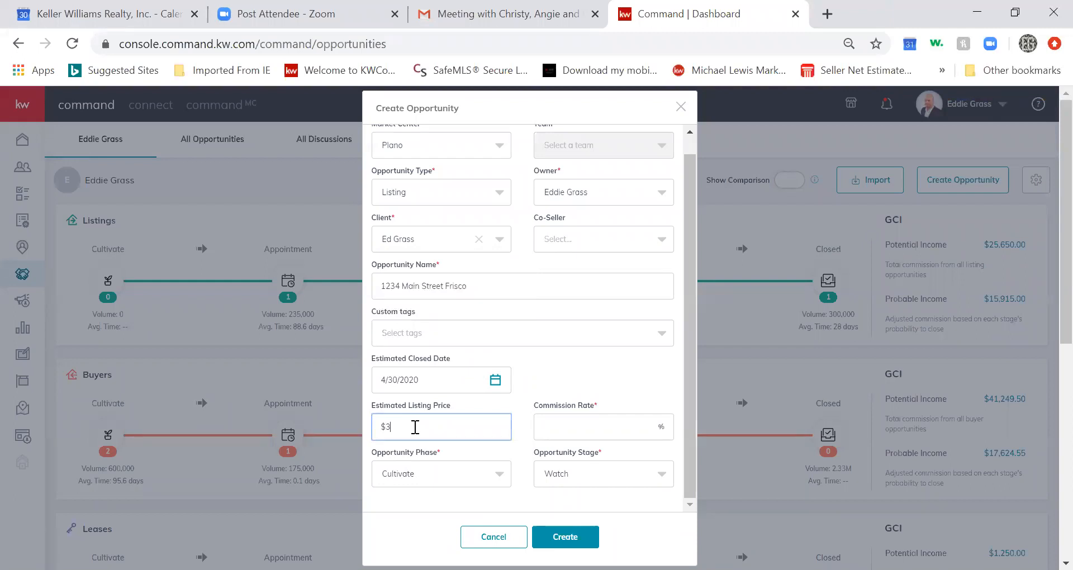
type("30,00")
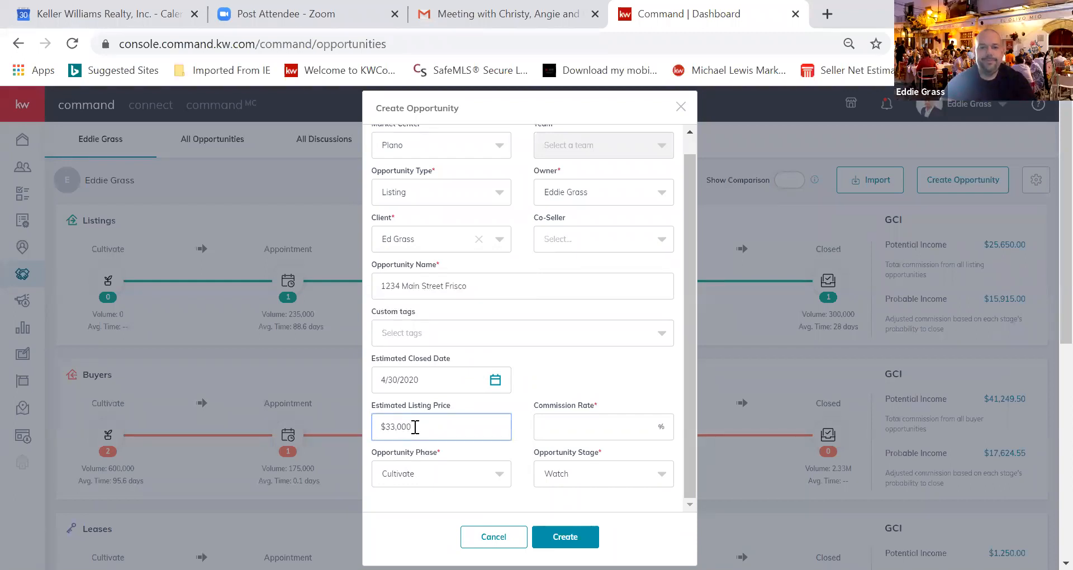
type("0")
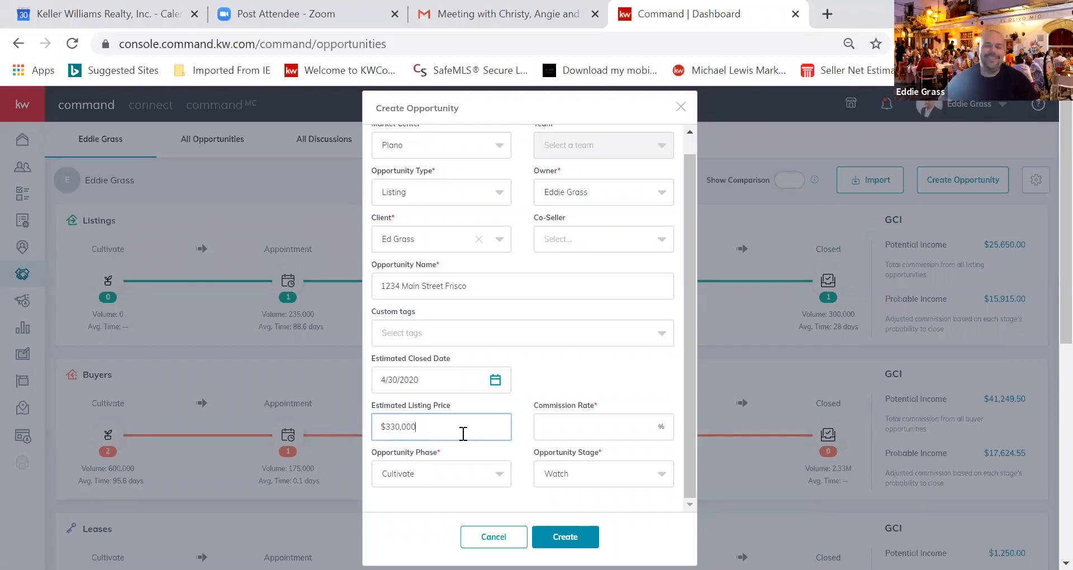
Set the commission rate to 3% from the suggestion list
left_click(581, 429)
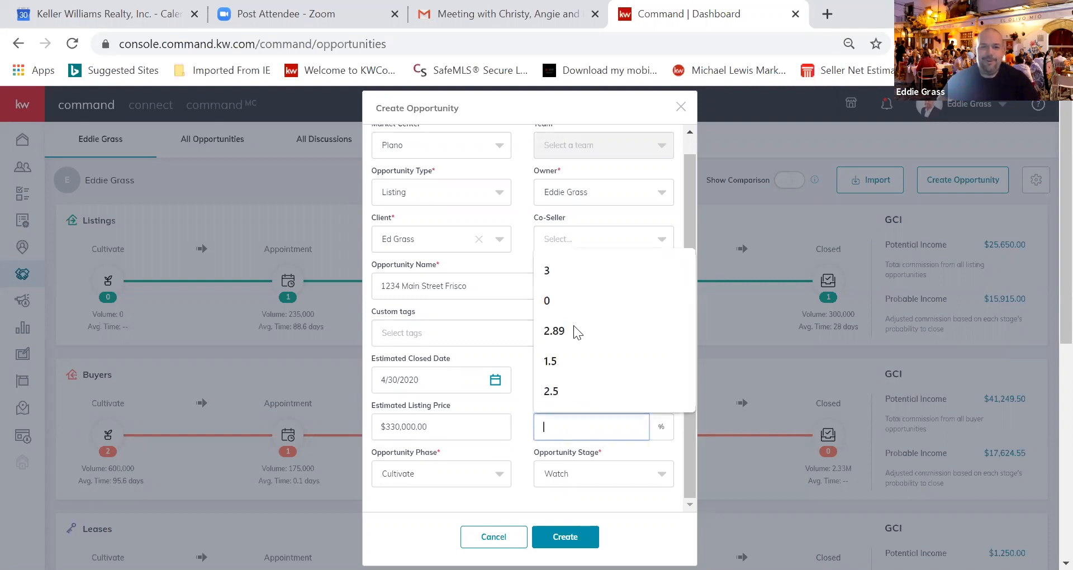
left_click(576, 273)
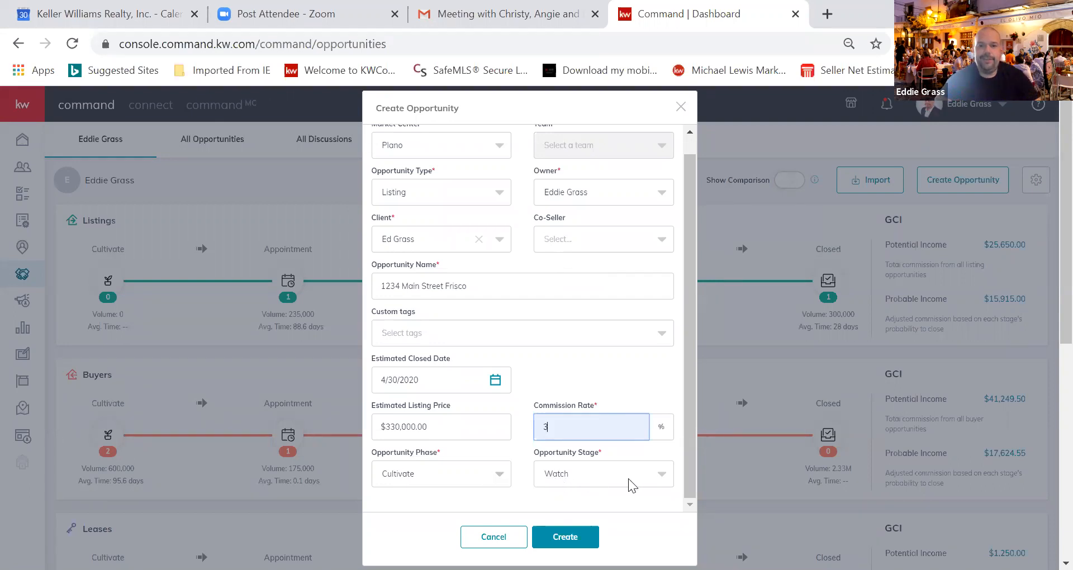
Set the phase to Active and the stage to Negotiations, after briefly trying Appointment
left_click(662, 481)
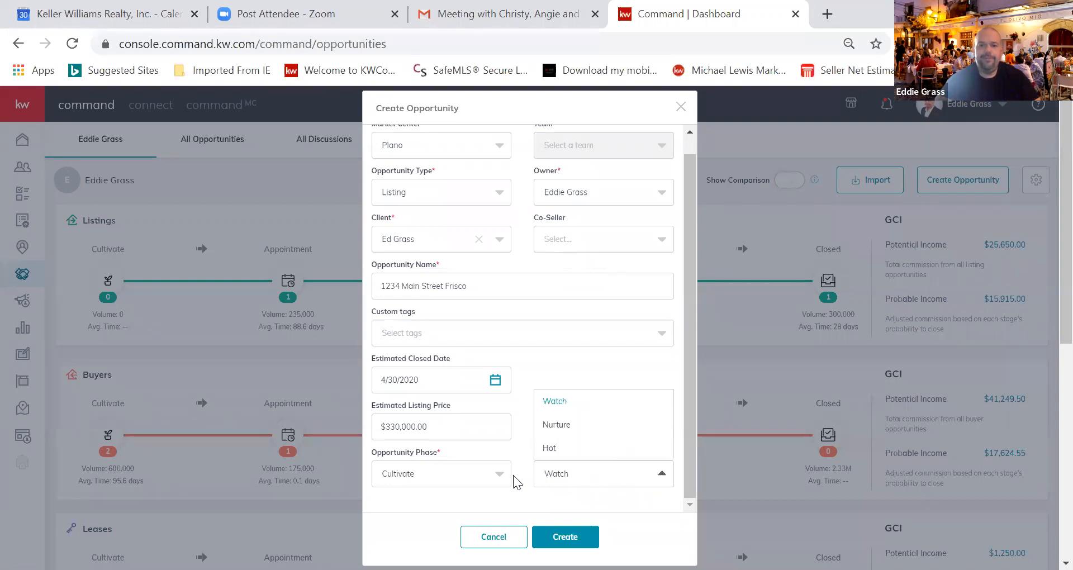
left_click(498, 476)
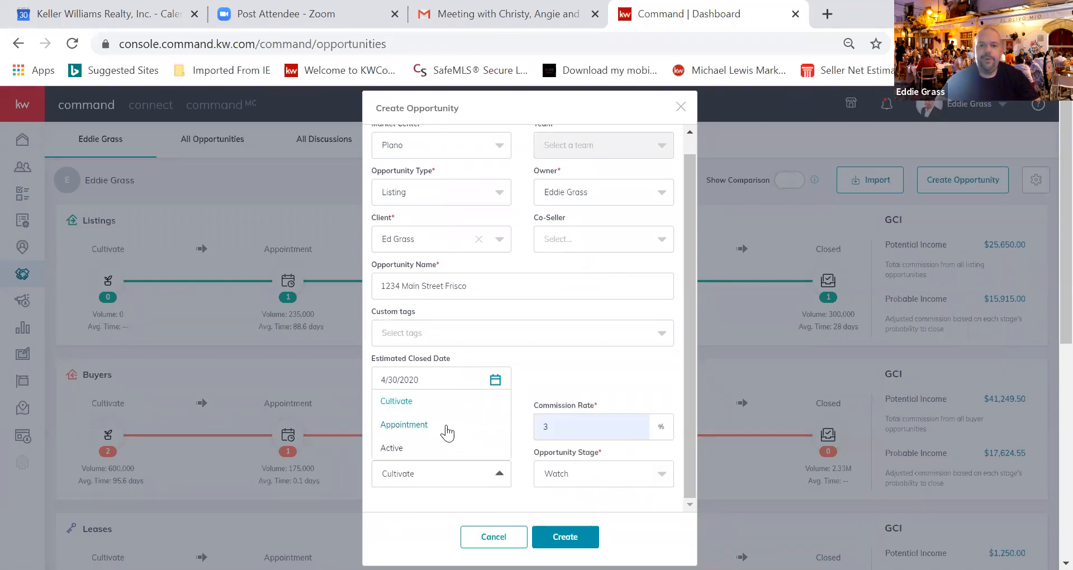
left_click(450, 426)
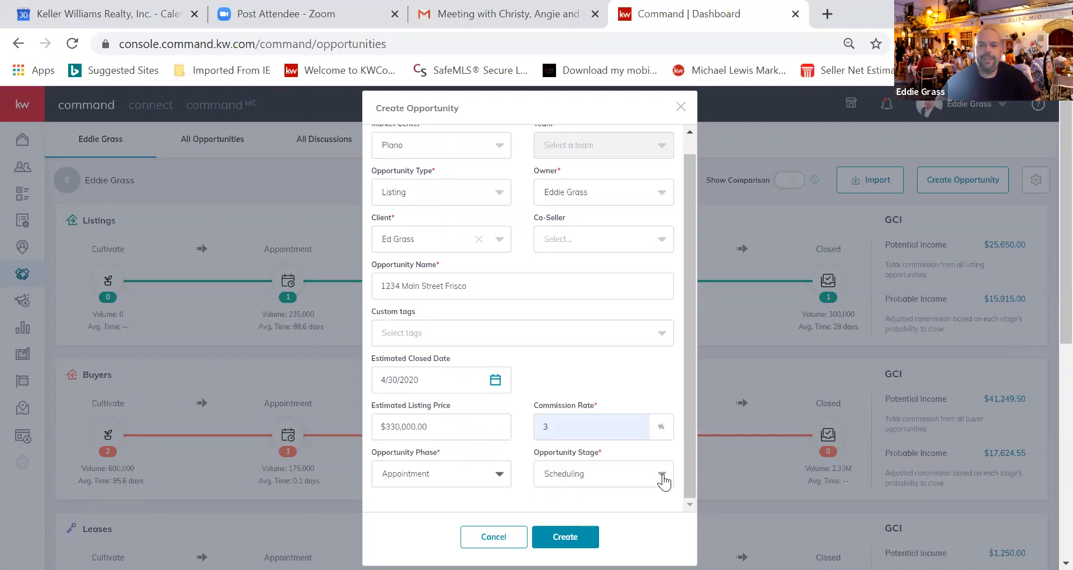
left_click(663, 480)
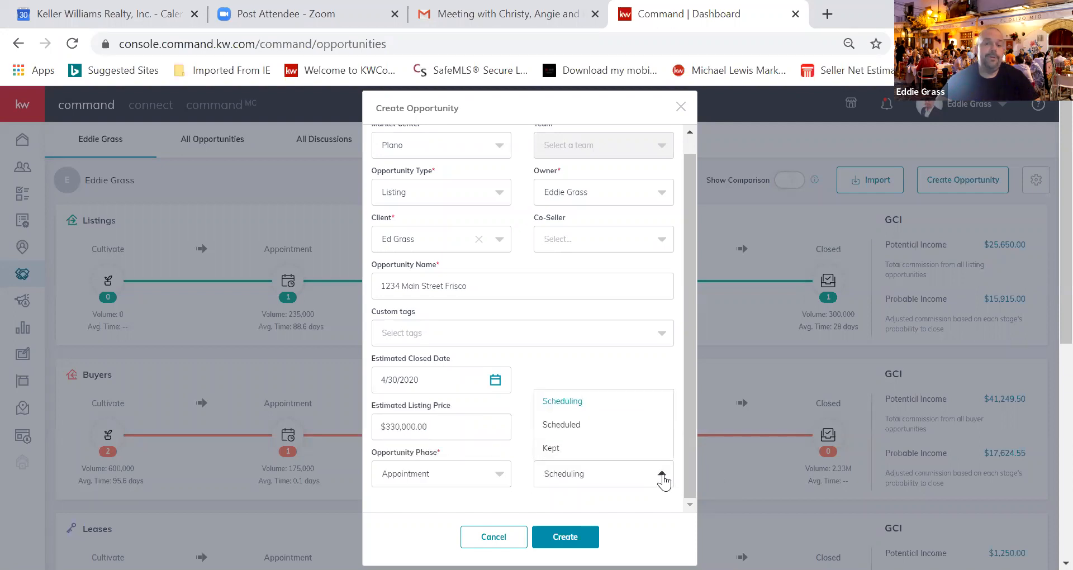
left_click(499, 476)
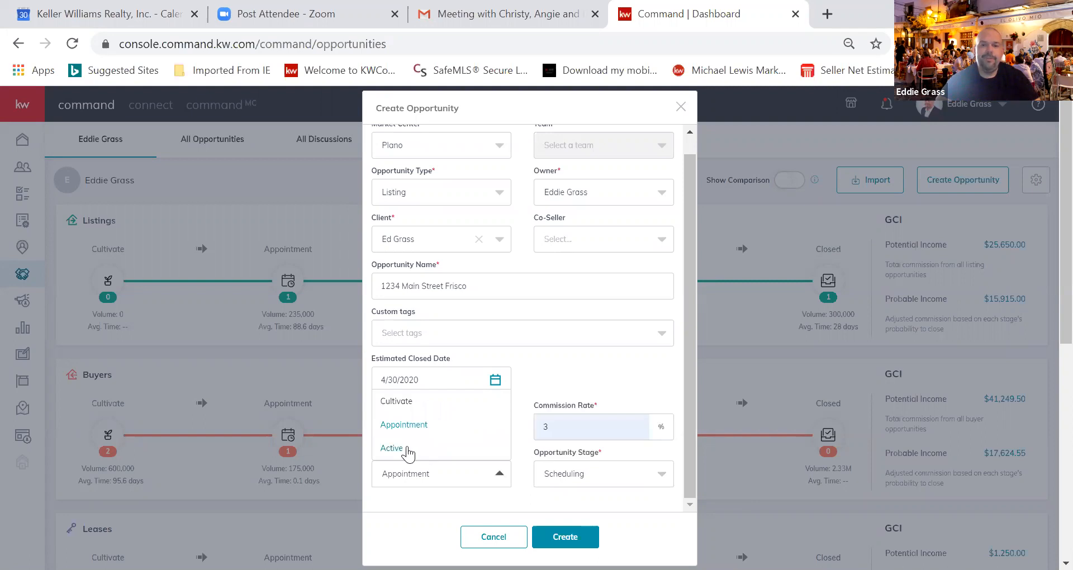
left_click(407, 451)
left_click(666, 478)
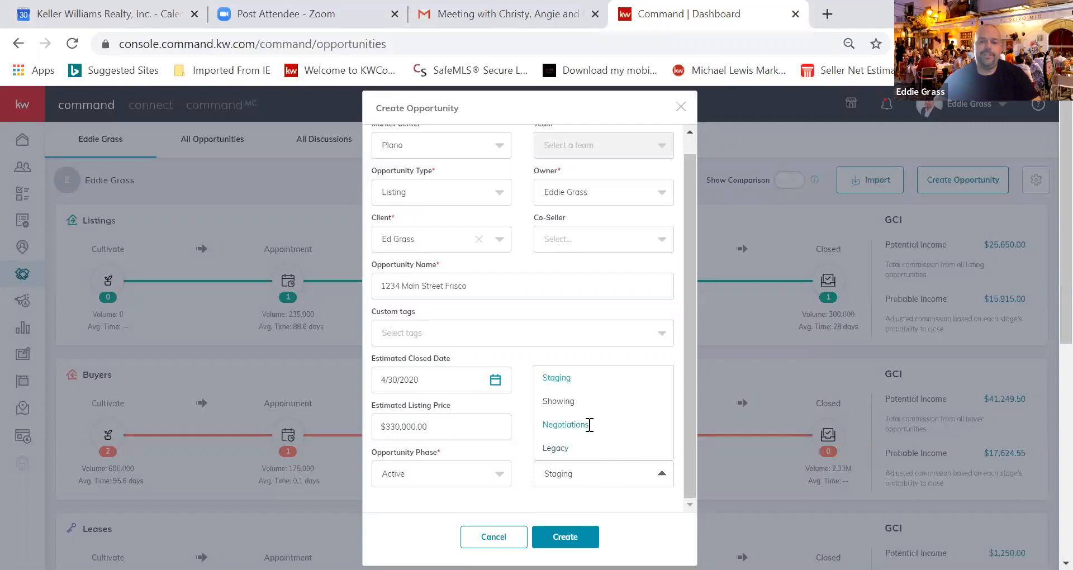
left_click(565, 424)
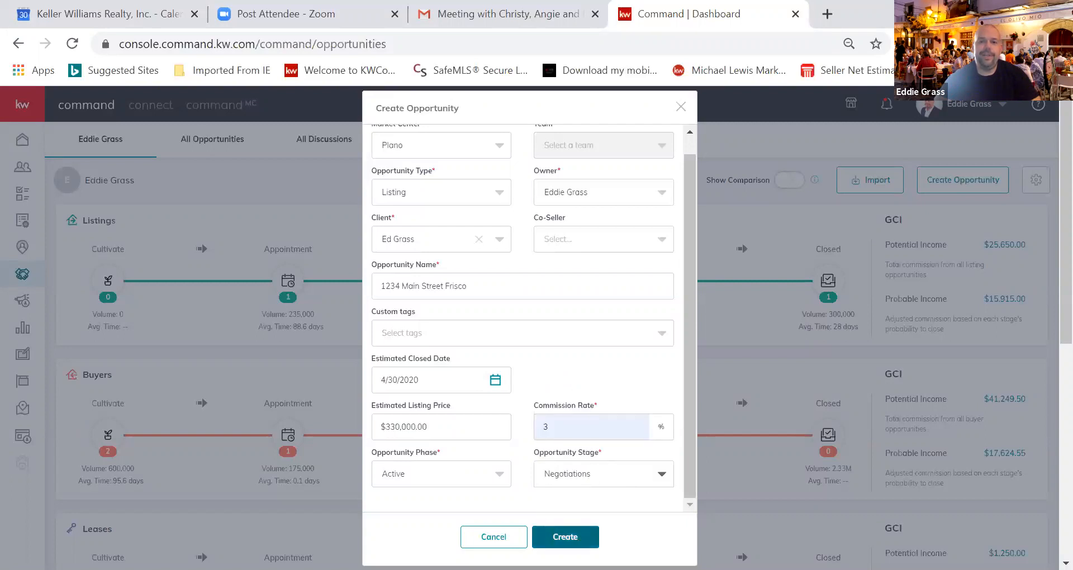
Save the 1234 Main Street Frisco opportunity and scroll through its details page
left_click(567, 536)
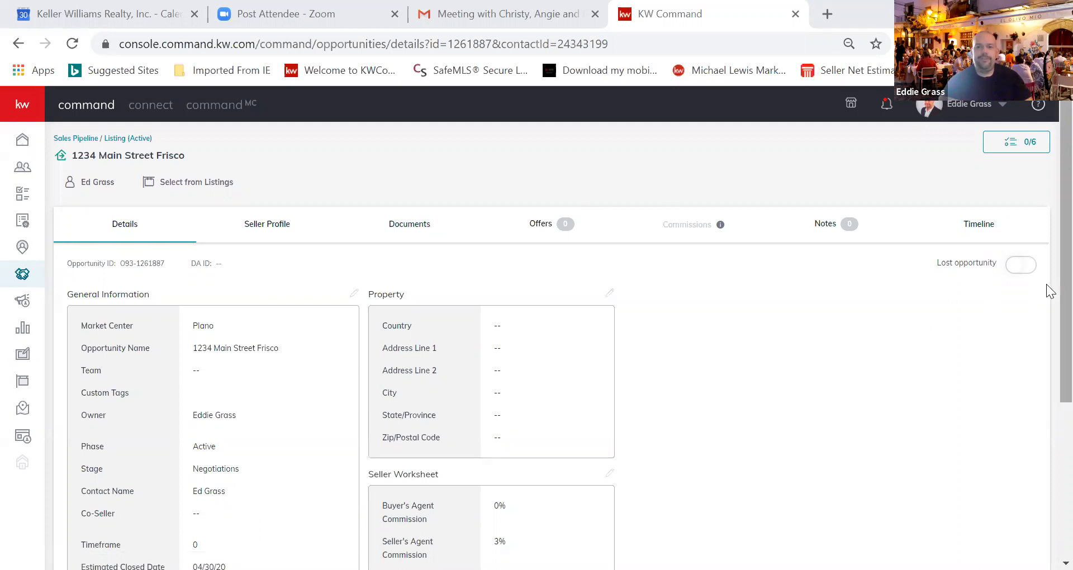
scroll(1046, 330, "down", 3)
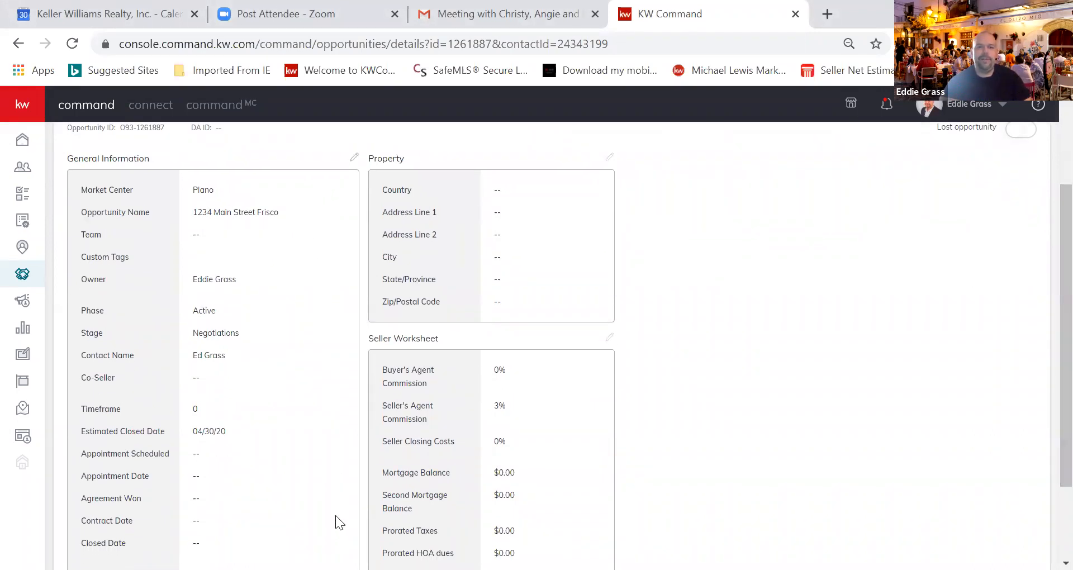
Open the Edit General Information dialog, closing and reopening it once, and scroll its fields
left_click(354, 158)
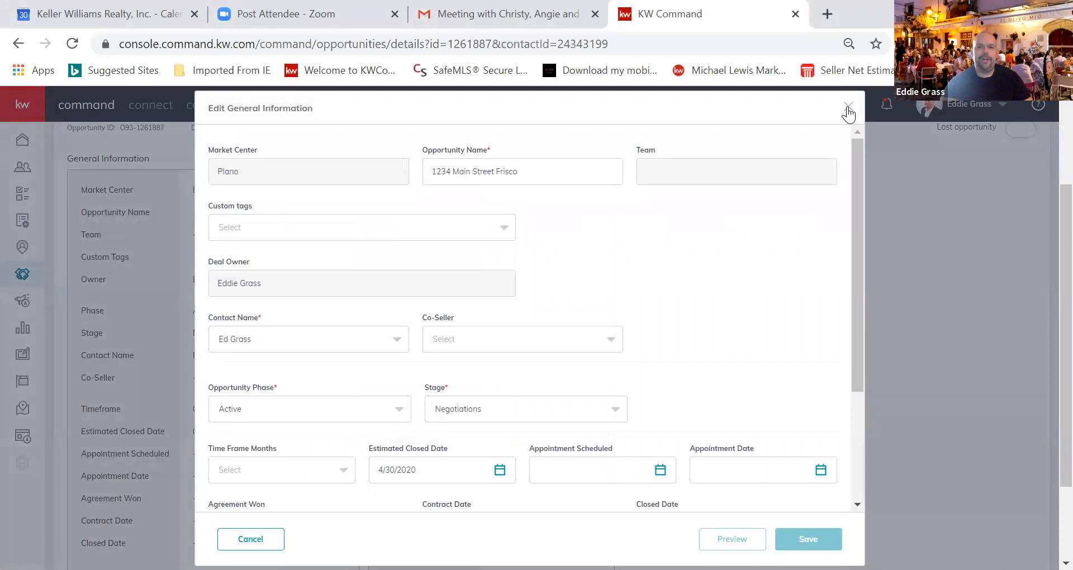
left_click(848, 107)
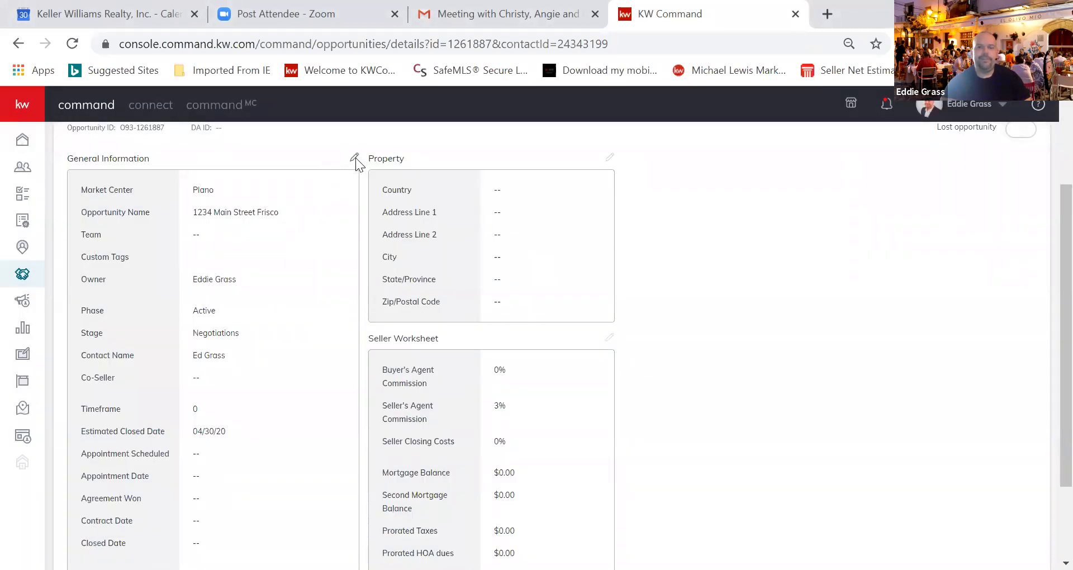
left_click(354, 157)
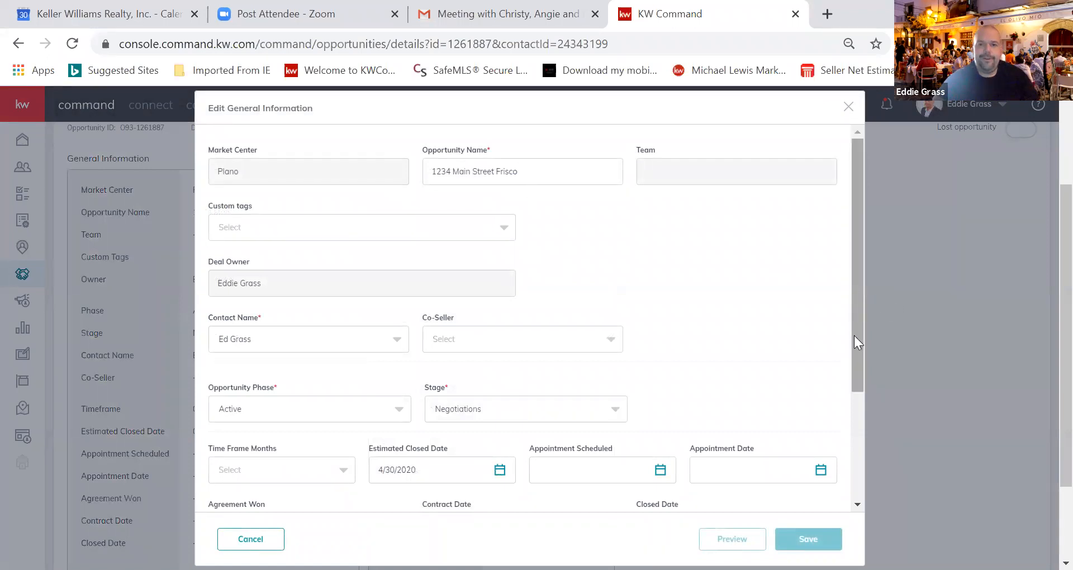
scroll(853, 336, "down", 1)
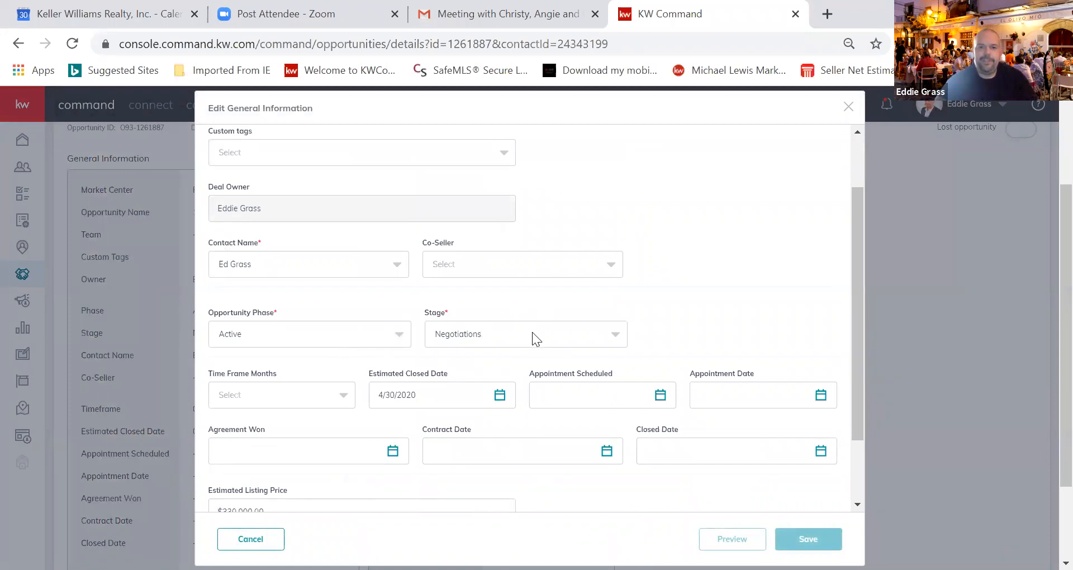
Change the opportunity phase to Under Contract, keeping Option Period as the stage
left_click(615, 337)
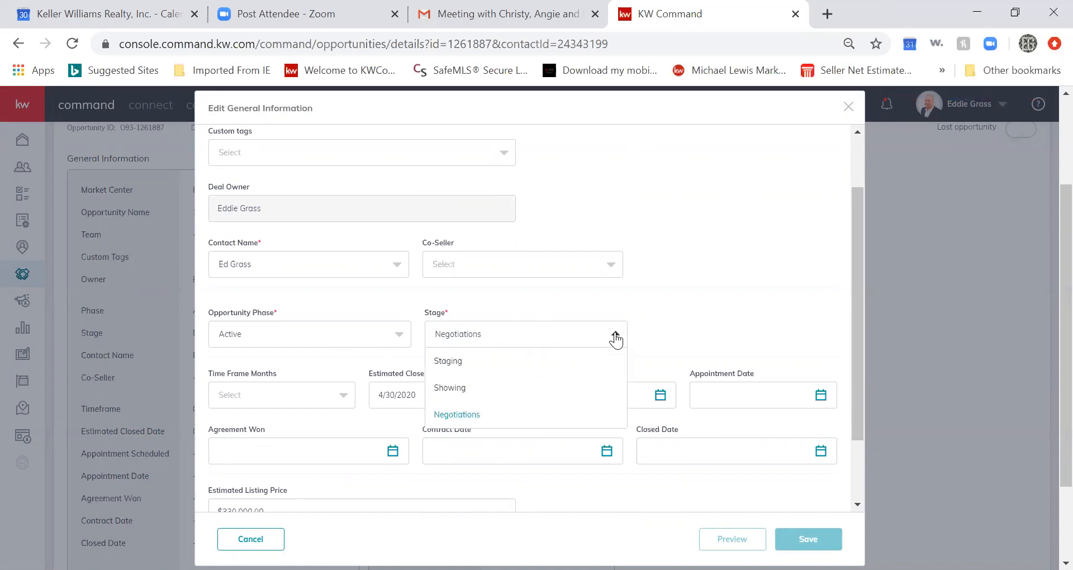
left_click(613, 338)
left_click(399, 338)
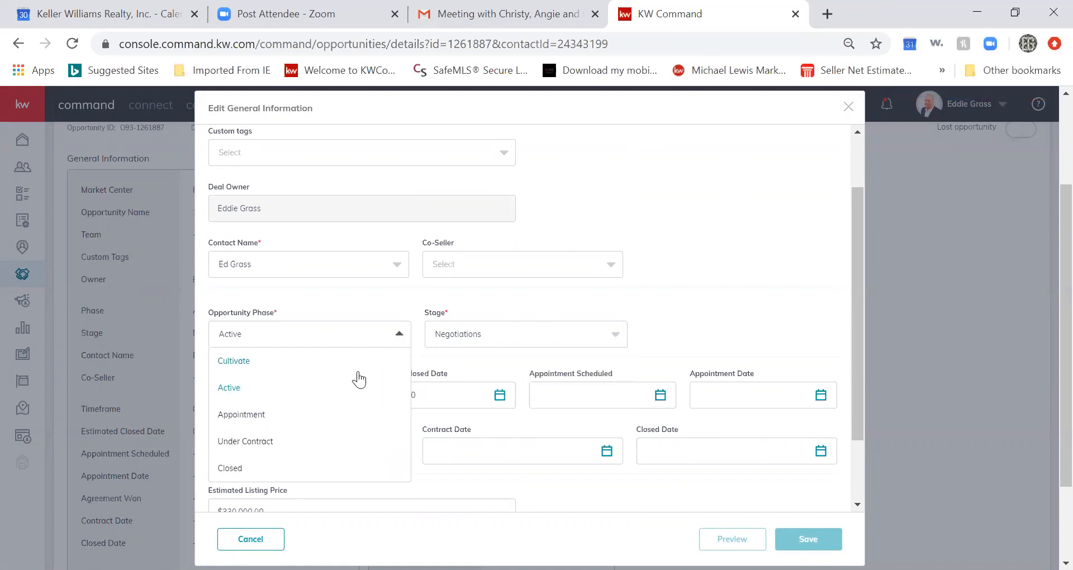
left_click(303, 443)
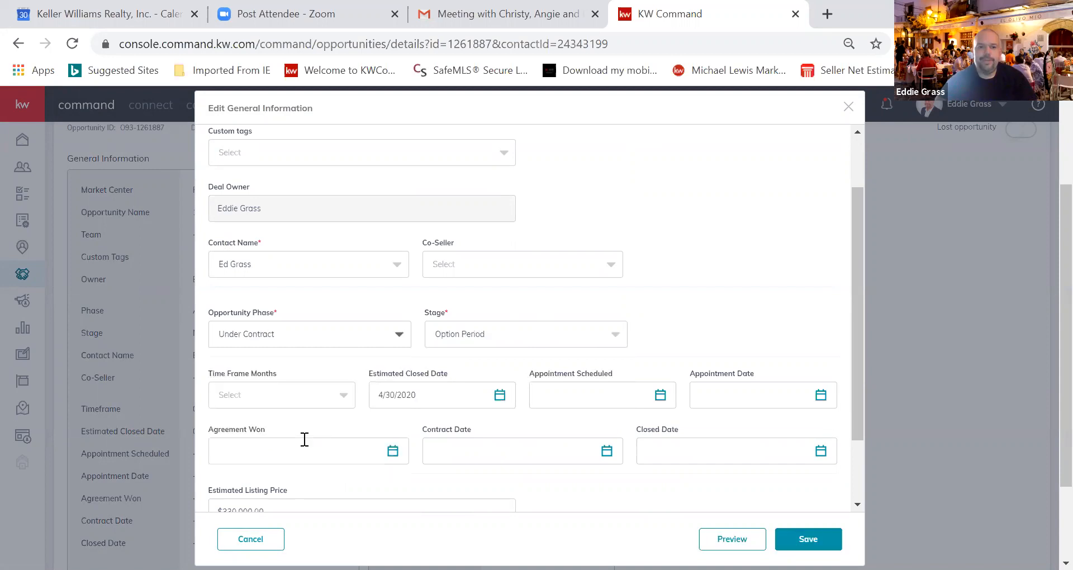
left_click(616, 337)
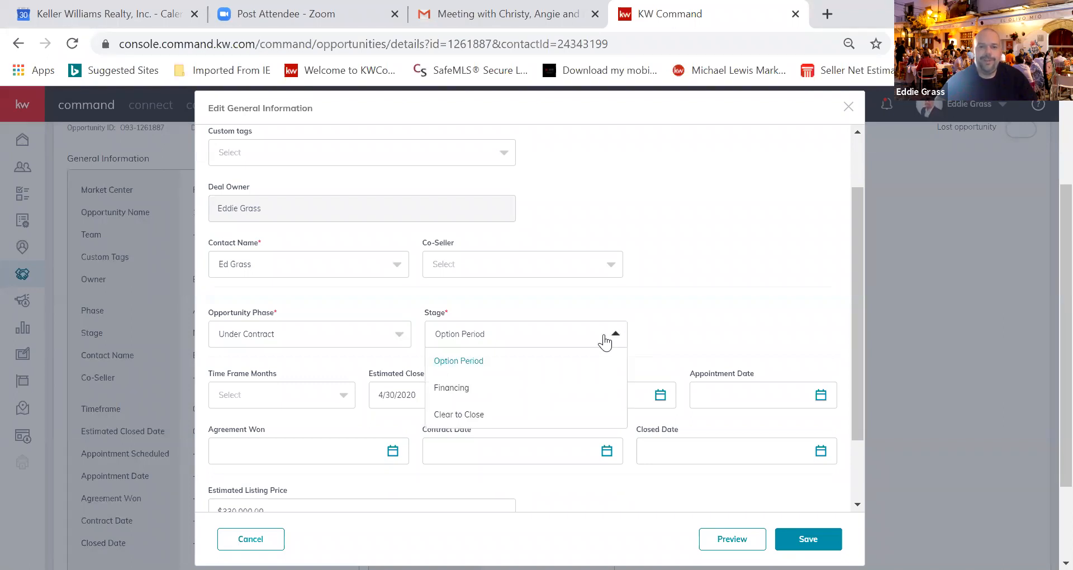
left_click(678, 335)
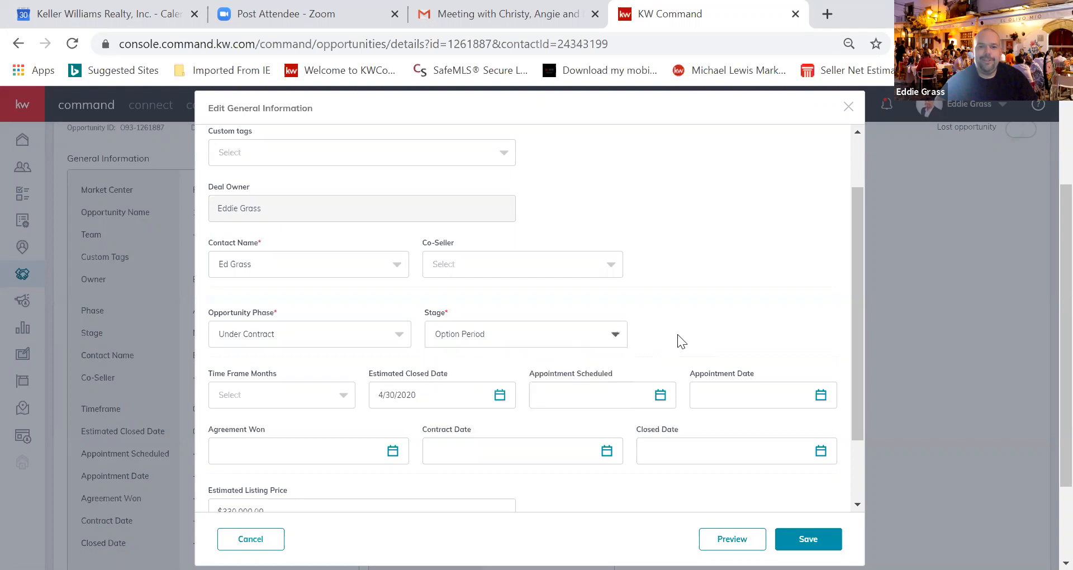
Set the time frame to 1 month and the contract date to 3/30/2020
left_click(343, 397)
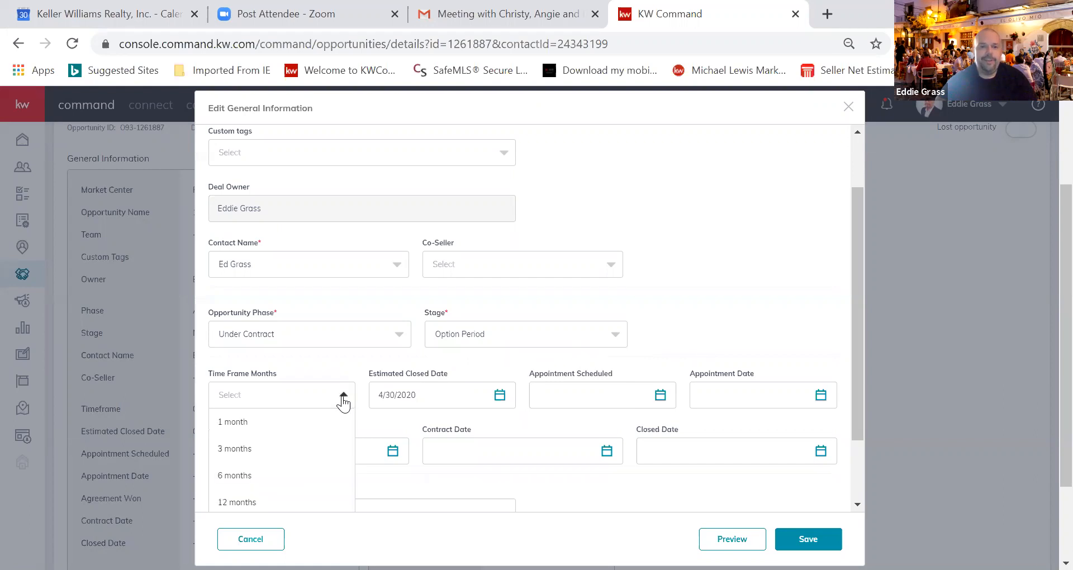
left_click(257, 428)
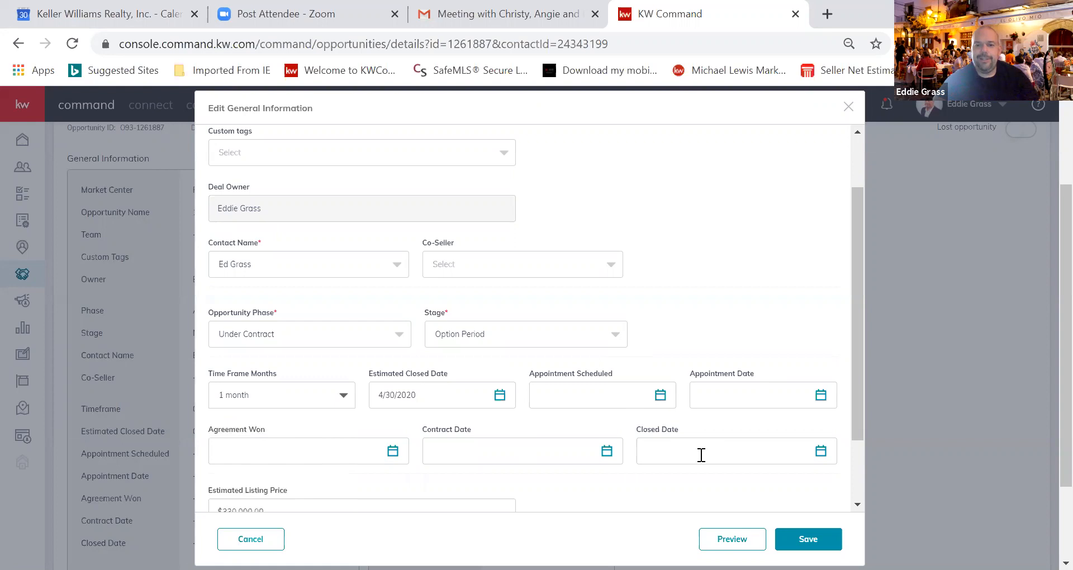
left_click(607, 452)
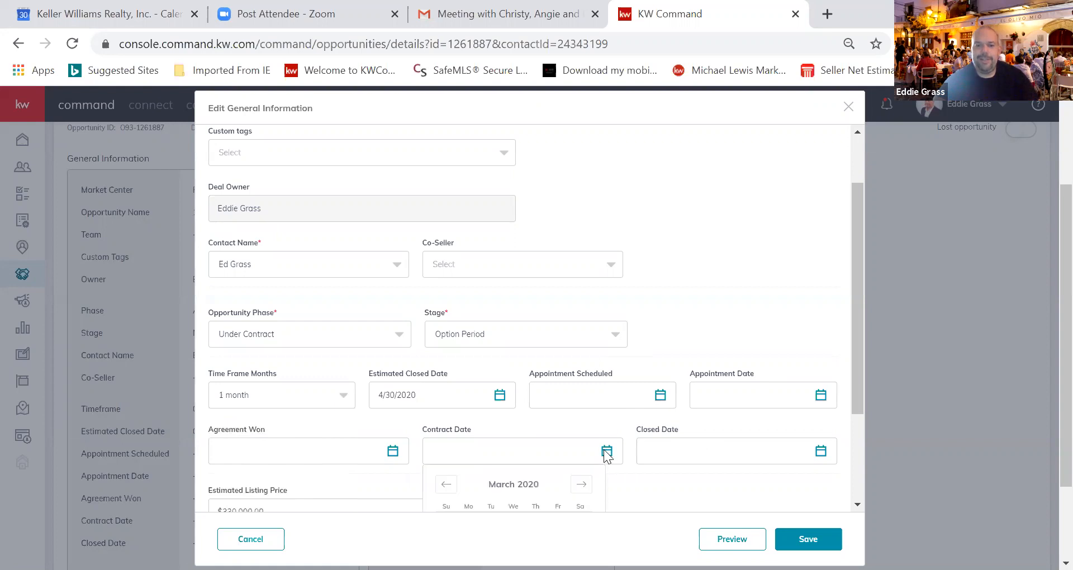
left_click_drag(856, 395, 861, 471)
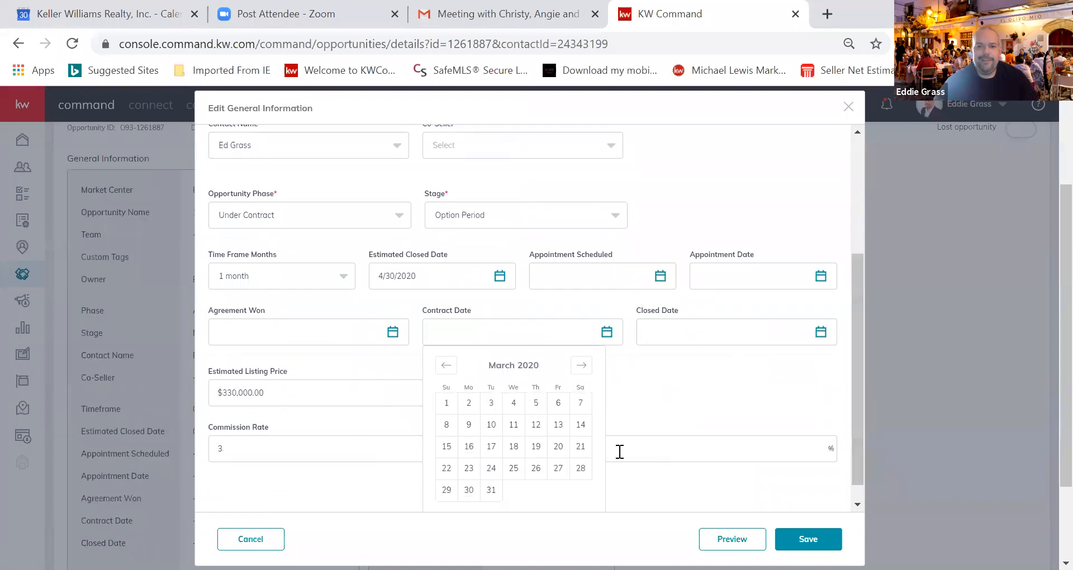
left_click(469, 490)
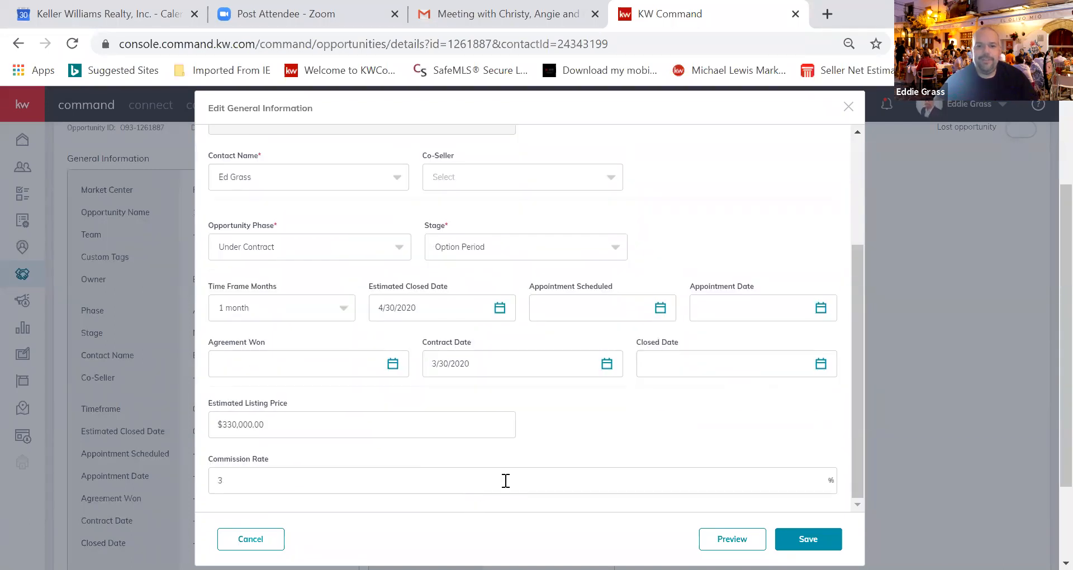
Set the closed date to April 30, 2020
left_click(820, 364)
left_click(796, 365)
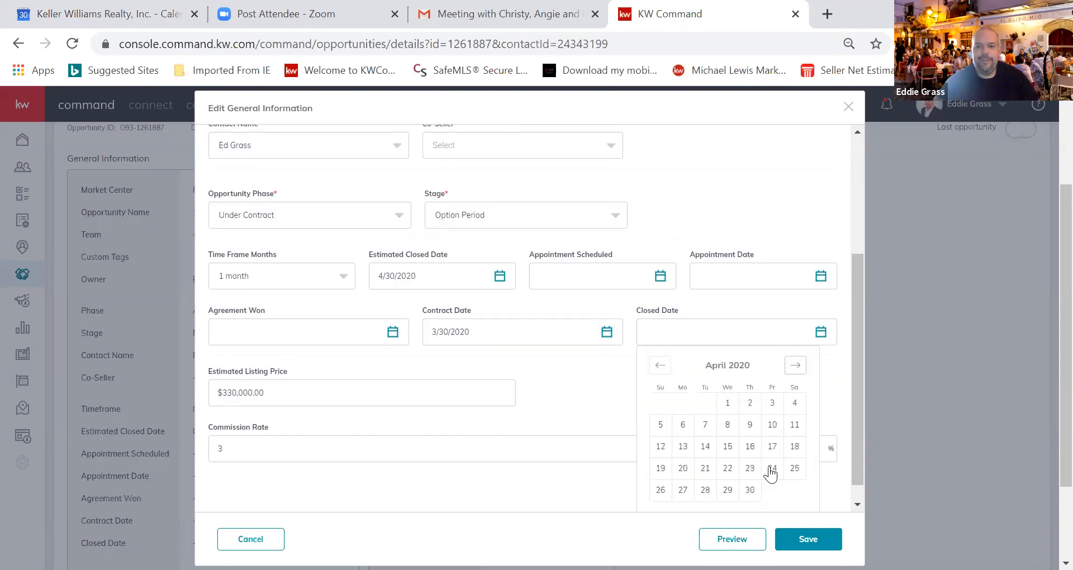
left_click(750, 490)
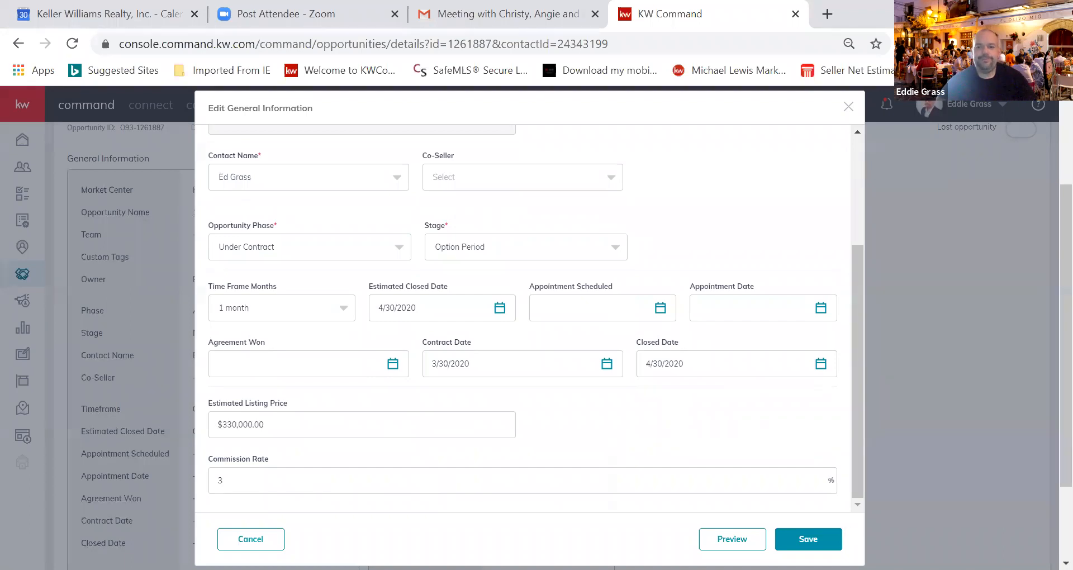
Save the Under Contract, Option Period and 04/30/20 close date edits
left_click(808, 538)
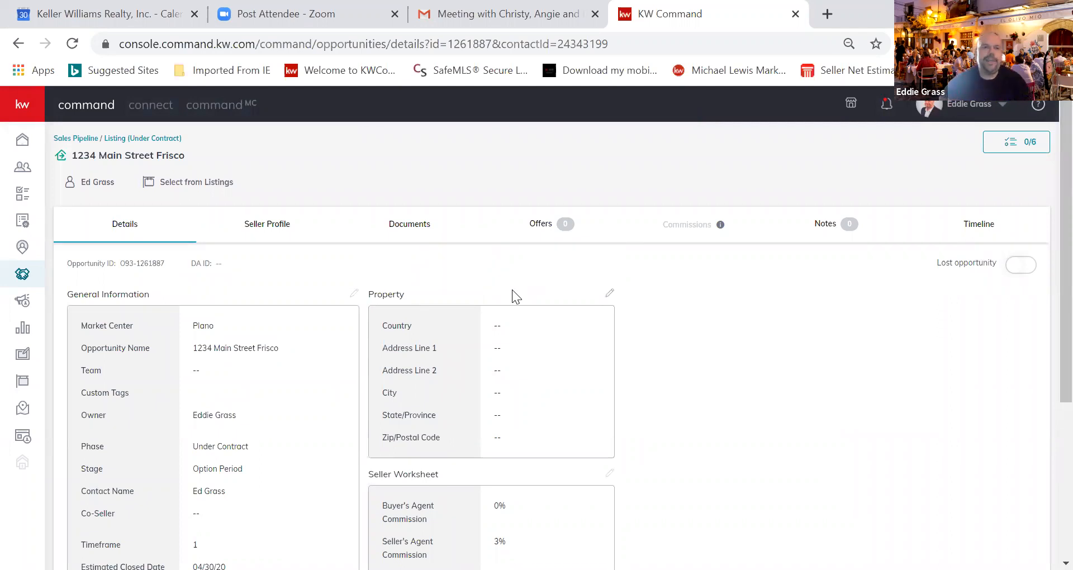
left_click(195, 182)
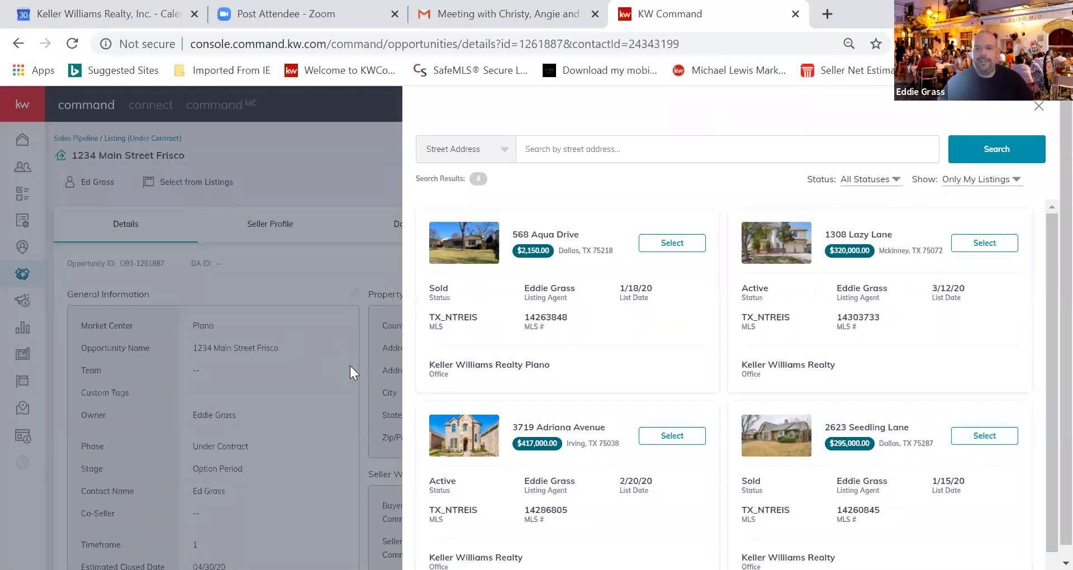
left_click(994, 438)
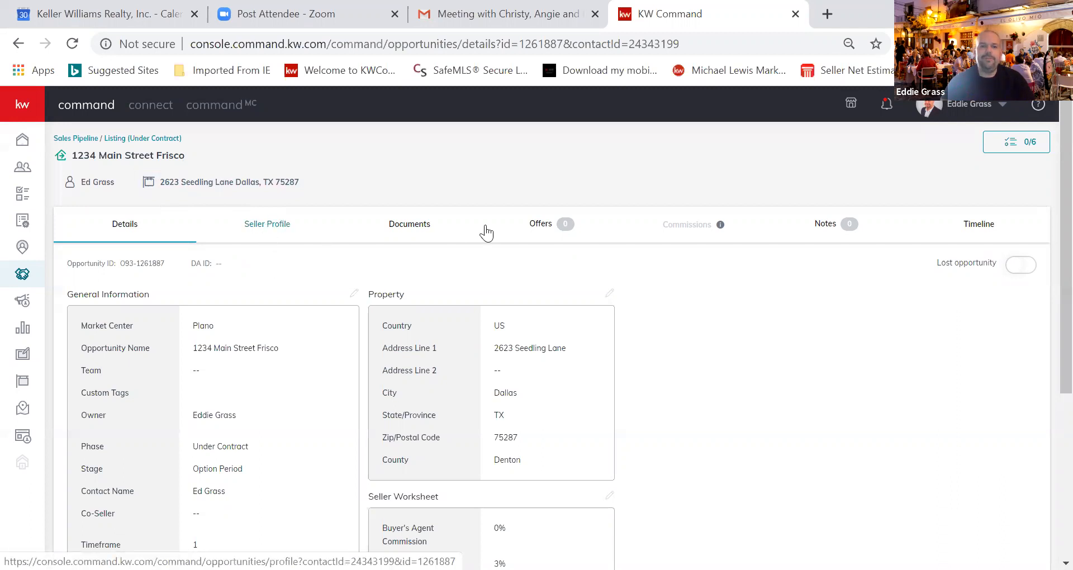
View the seller profile, then the Documents checklist showing Listed at 0 of 8
left_click(278, 226)
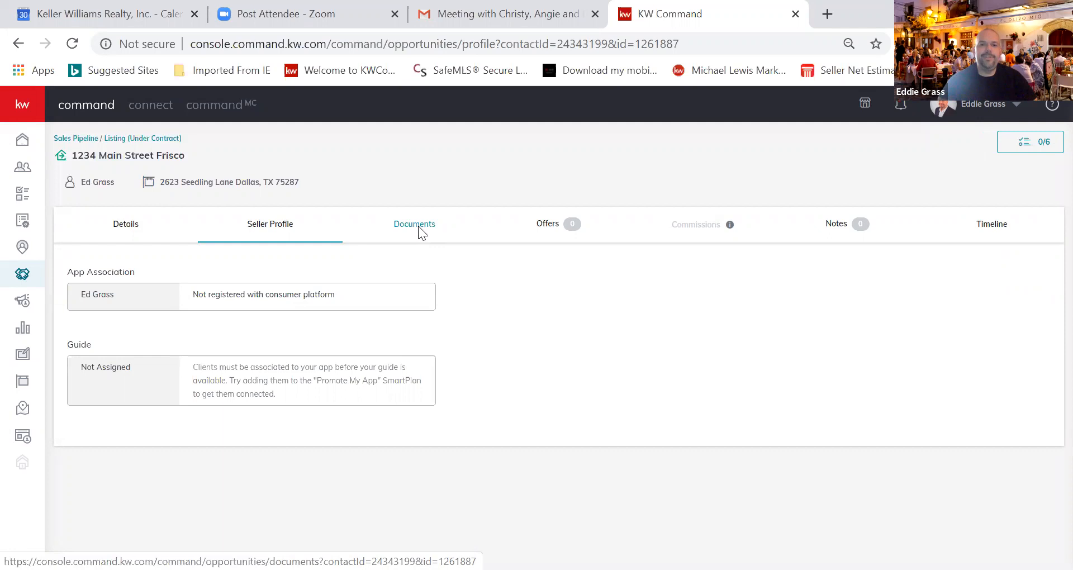
left_click(418, 225)
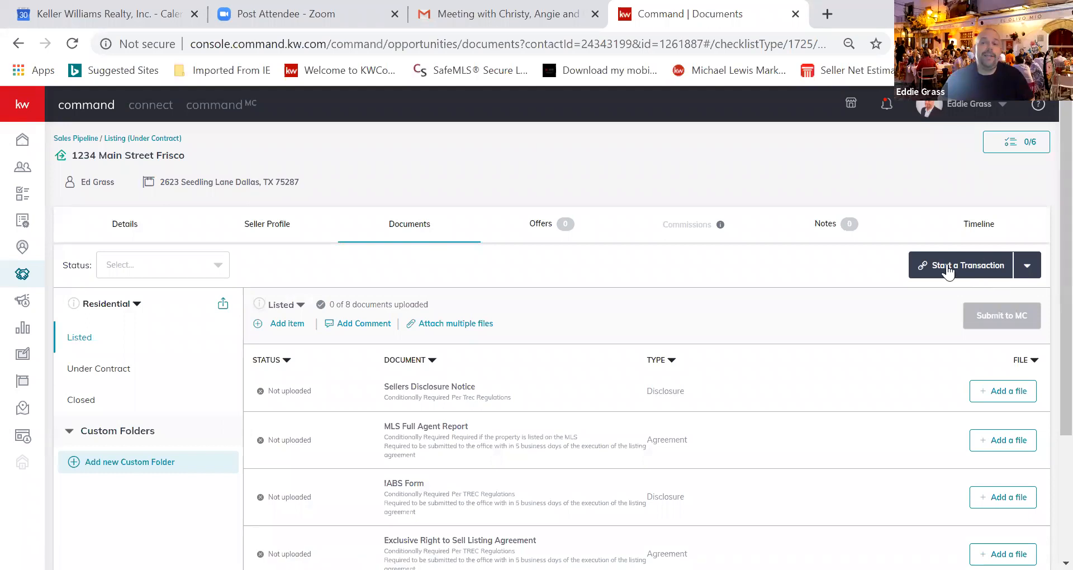
left_click(964, 273)
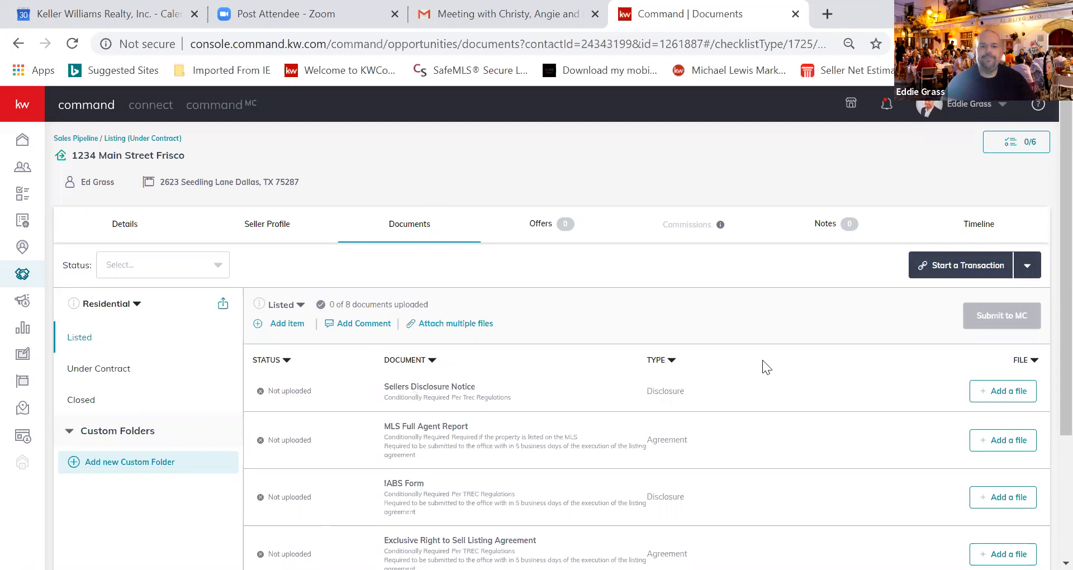
scroll(1048, 241, "down", 2)
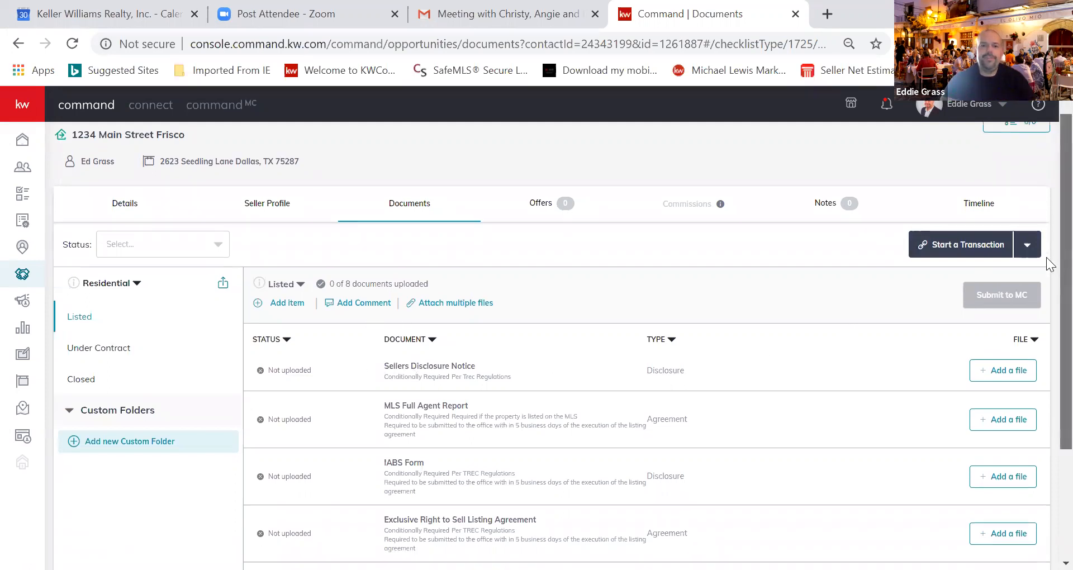
scroll(1046, 239, "up", 2)
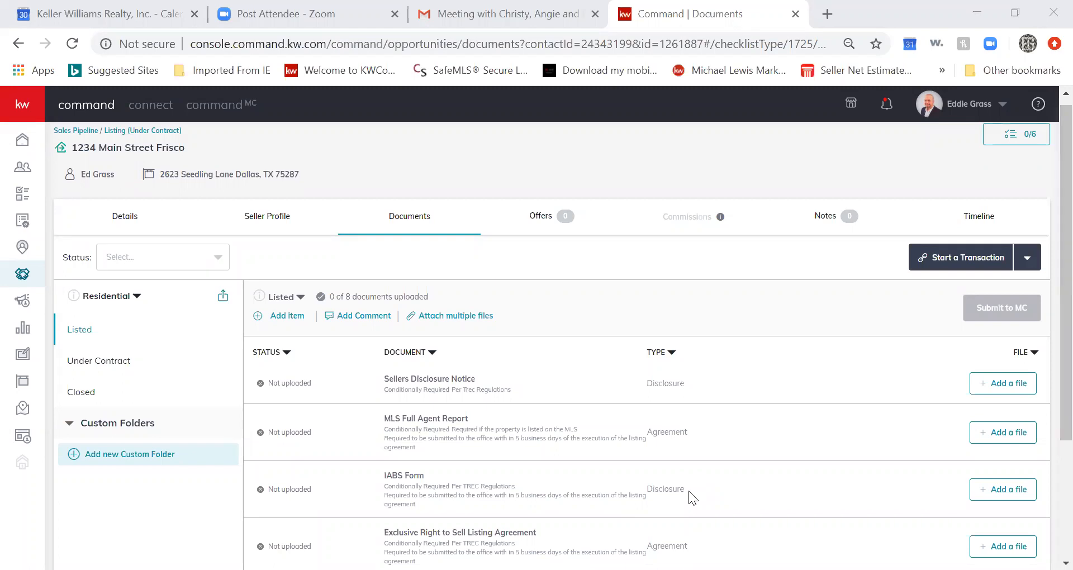
Scroll through the Listed checklist down to Lead Based Paint Disclosure TAR 1906
left_click(691, 162)
scroll(1046, 263, "down", 1)
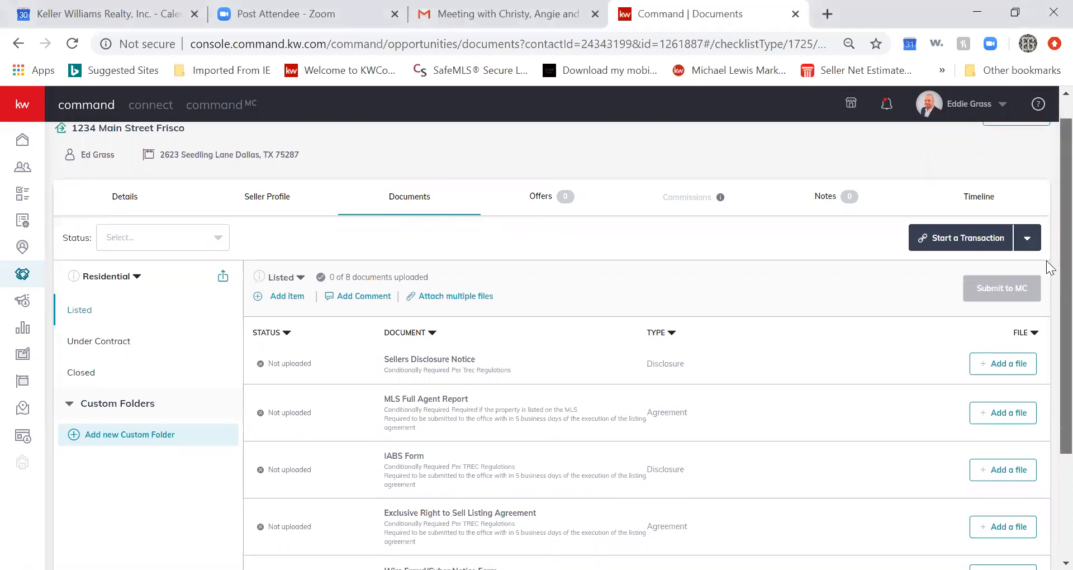
scroll(1050, 307, "down", 2)
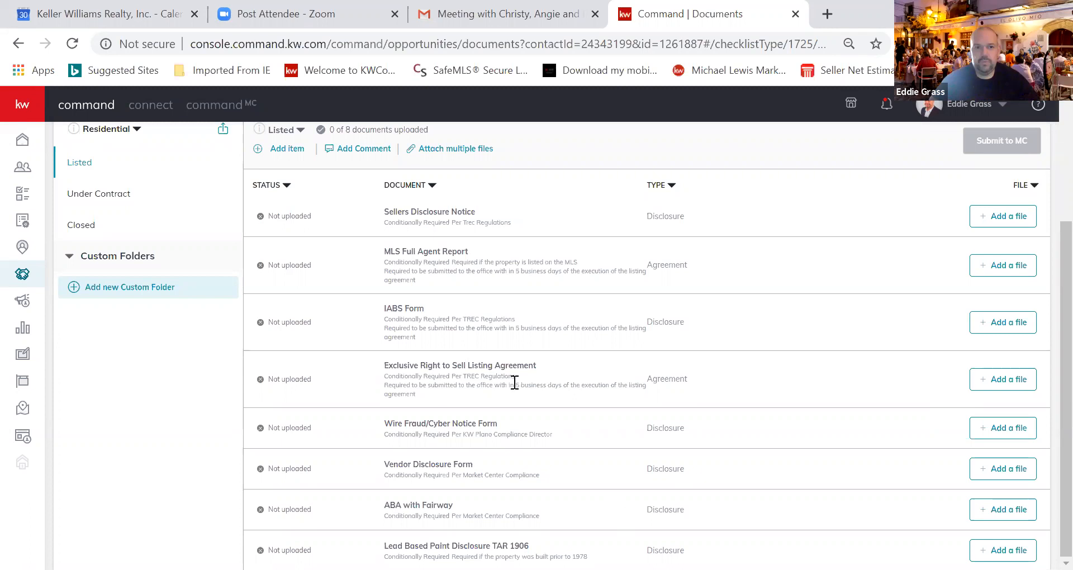
left_click(275, 148)
left_click(408, 250)
type("Covid Addendum")
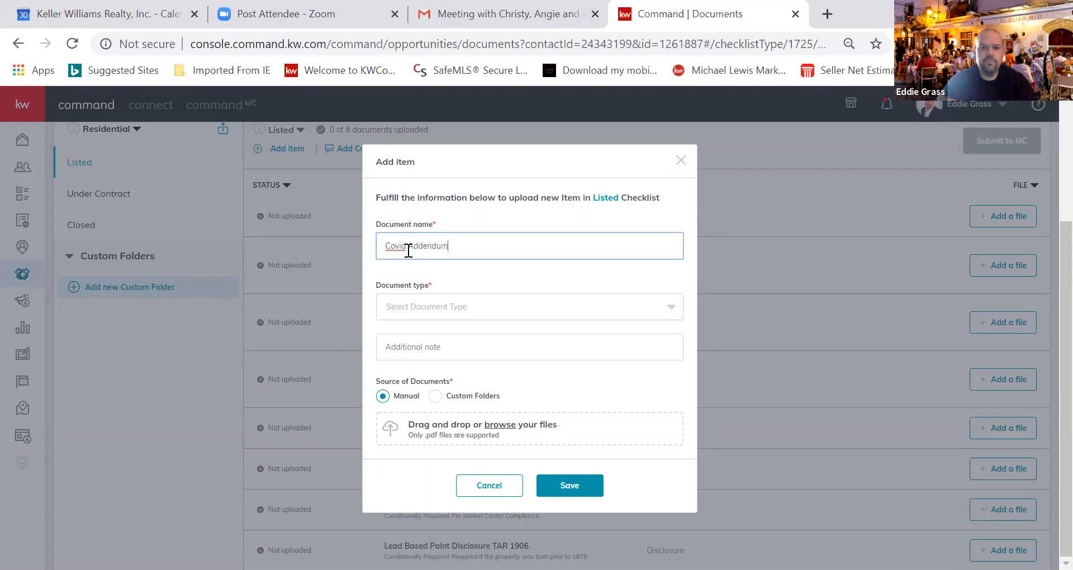
left_click(499, 306)
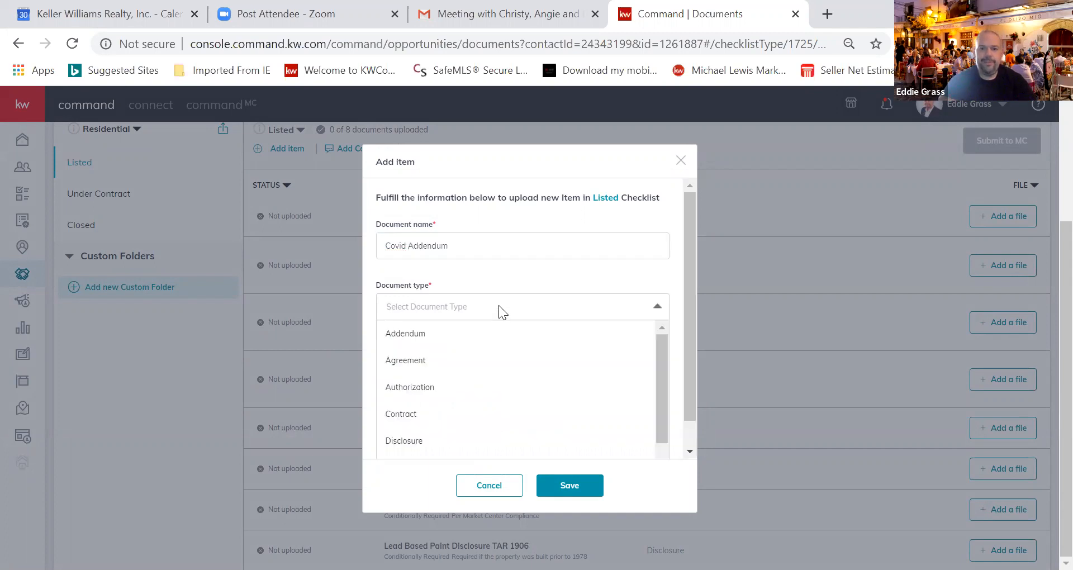
left_click(428, 334)
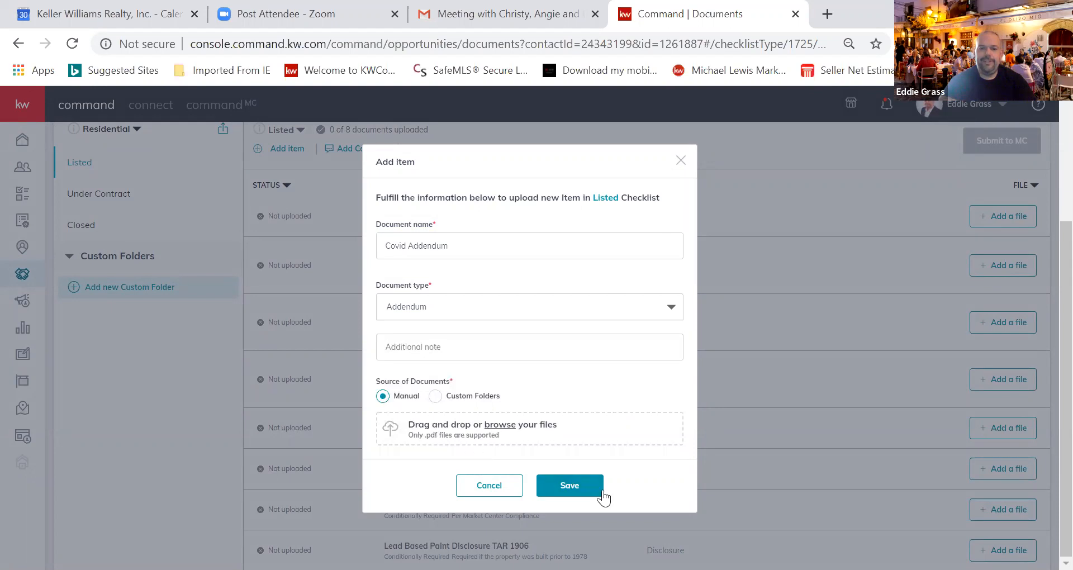
left_click(476, 501)
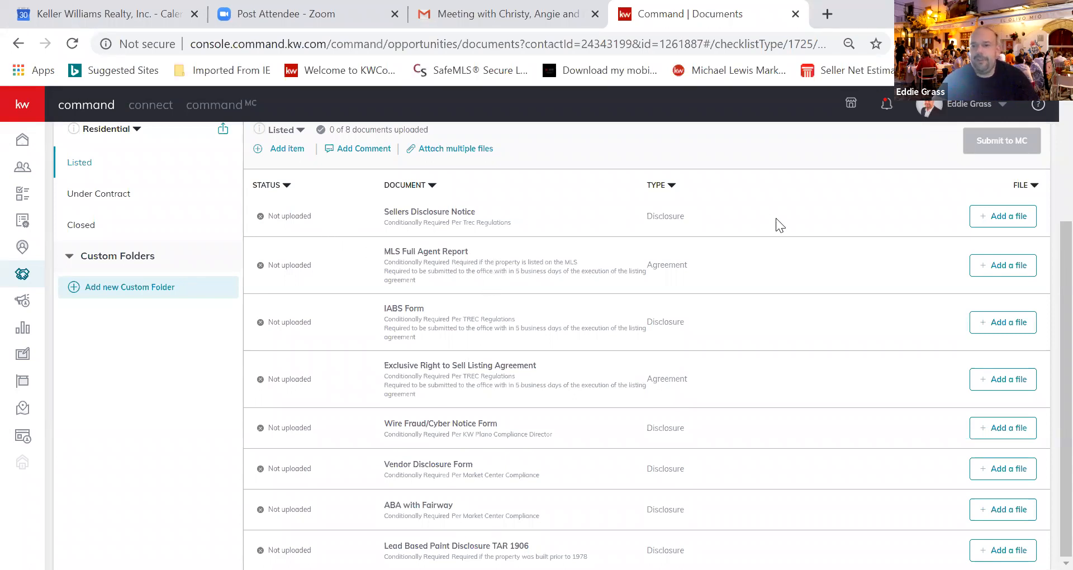
left_click(1014, 217)
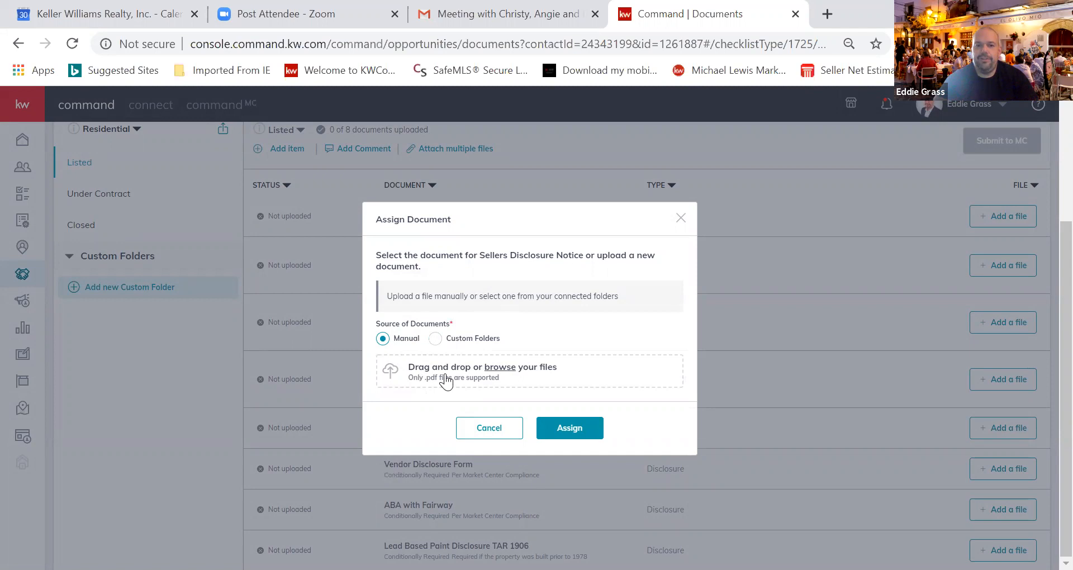
left_click(498, 428)
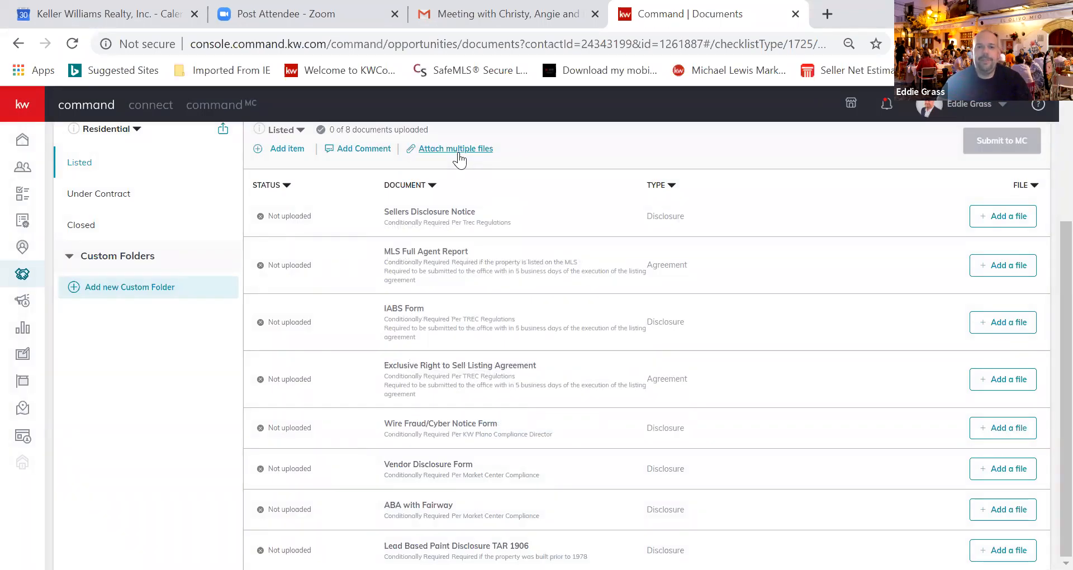
left_click(457, 149)
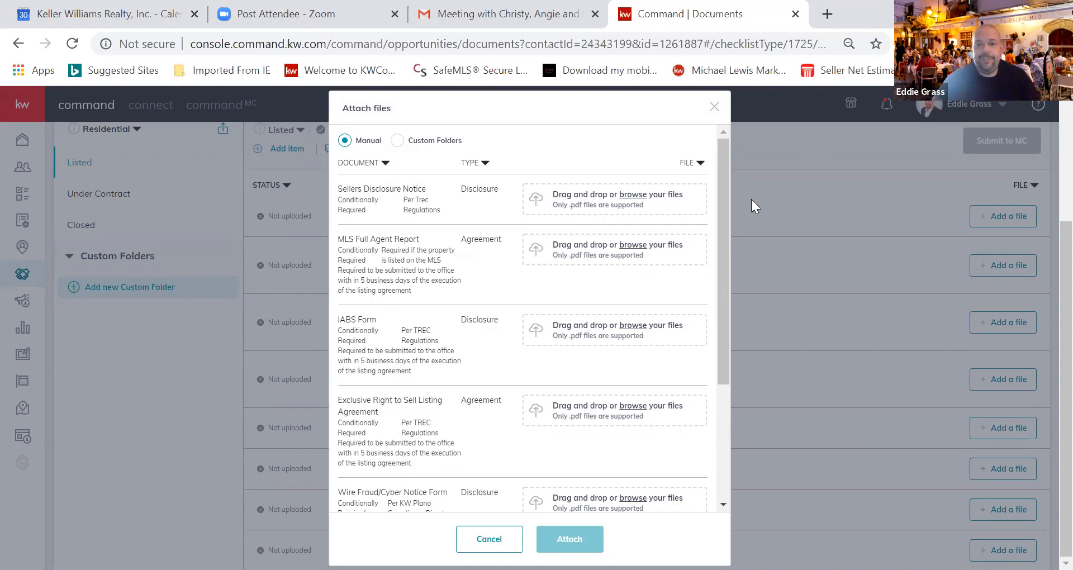
left_click(714, 107)
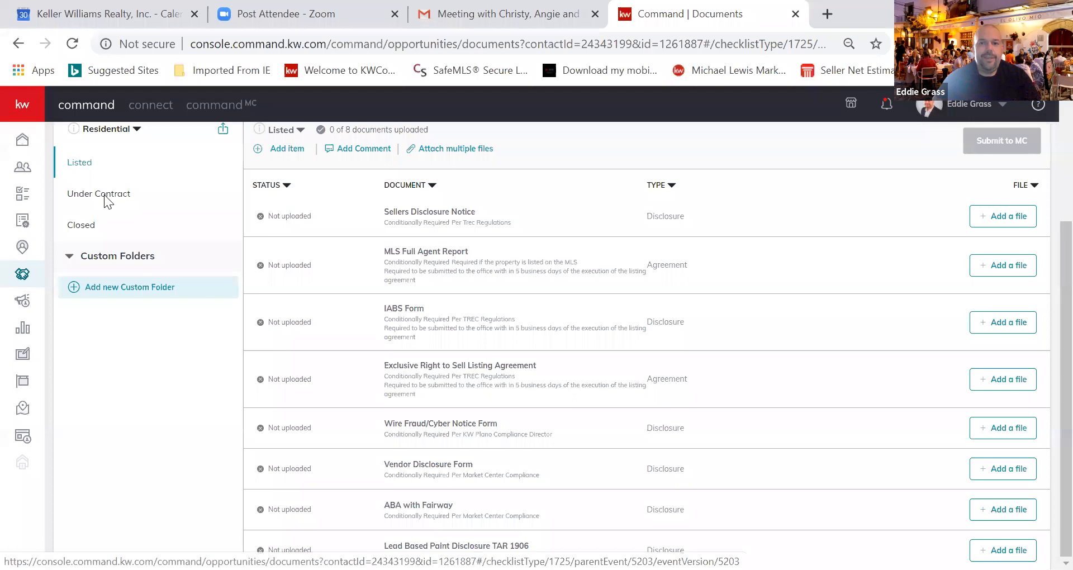
Show the Under Contract checklist with its five required documents
left_click(104, 196)
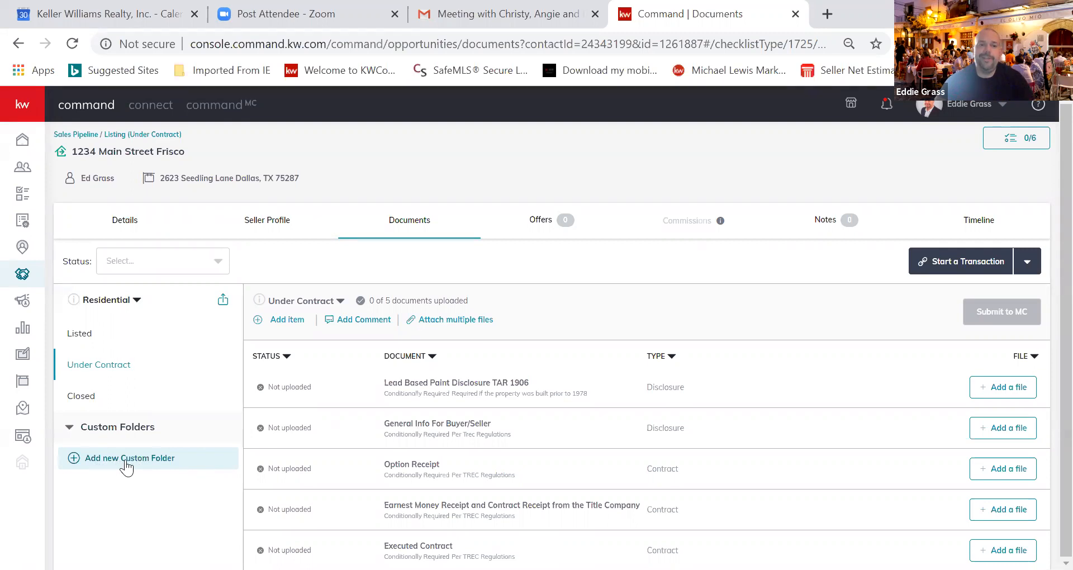
Create a custom folder named 'Supplemental' and open it
left_click(77, 464)
left_click(417, 329)
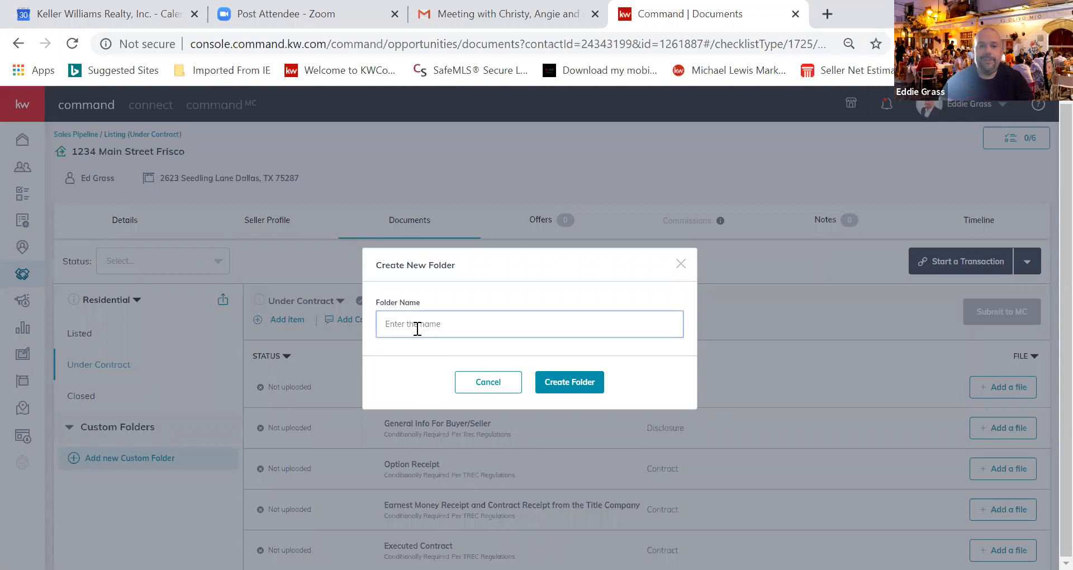
type("Supplemental")
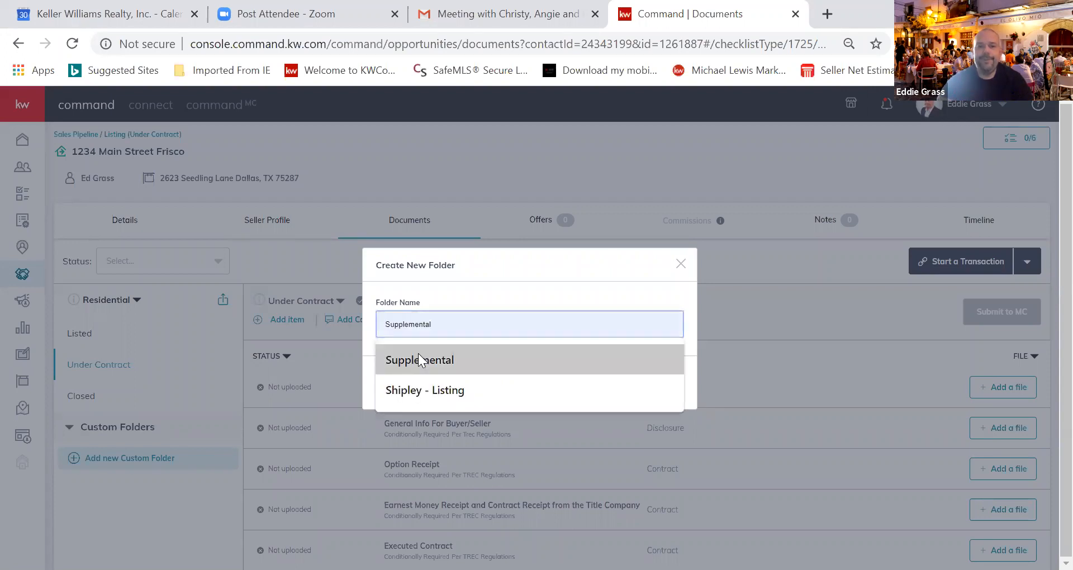
left_click(418, 354)
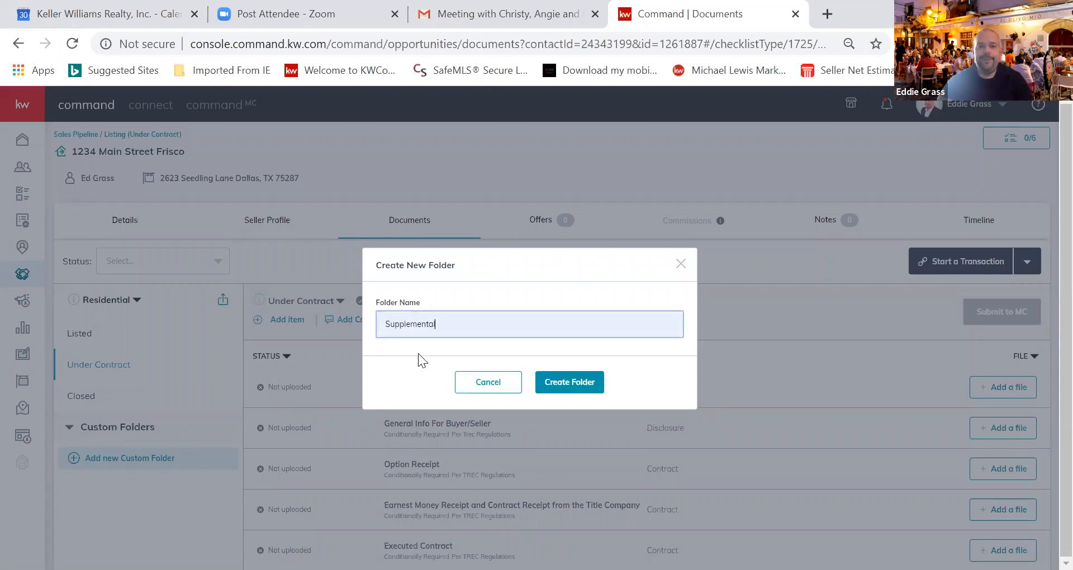
left_click(558, 390)
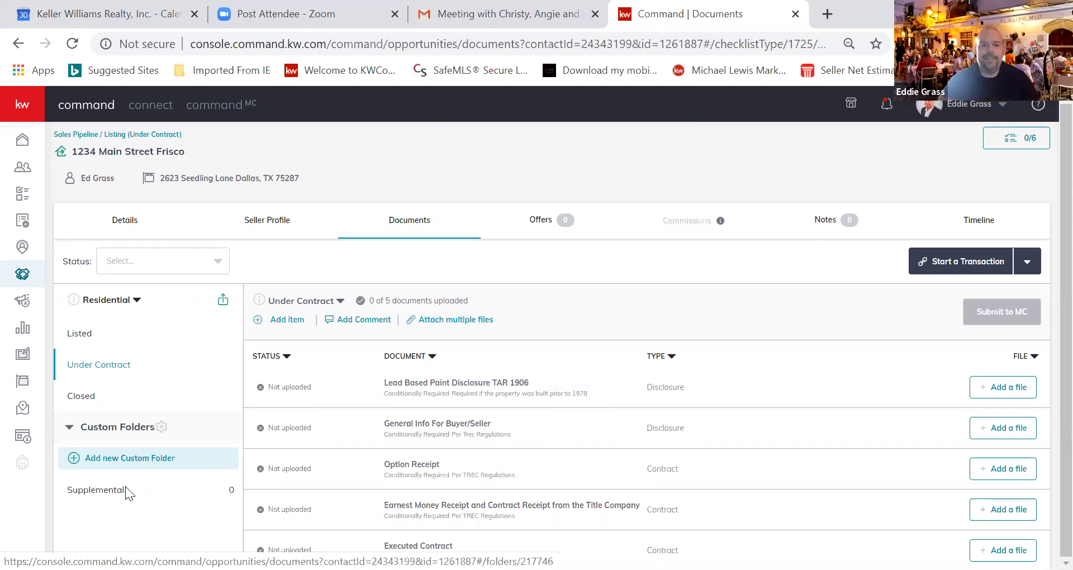
left_click(126, 492)
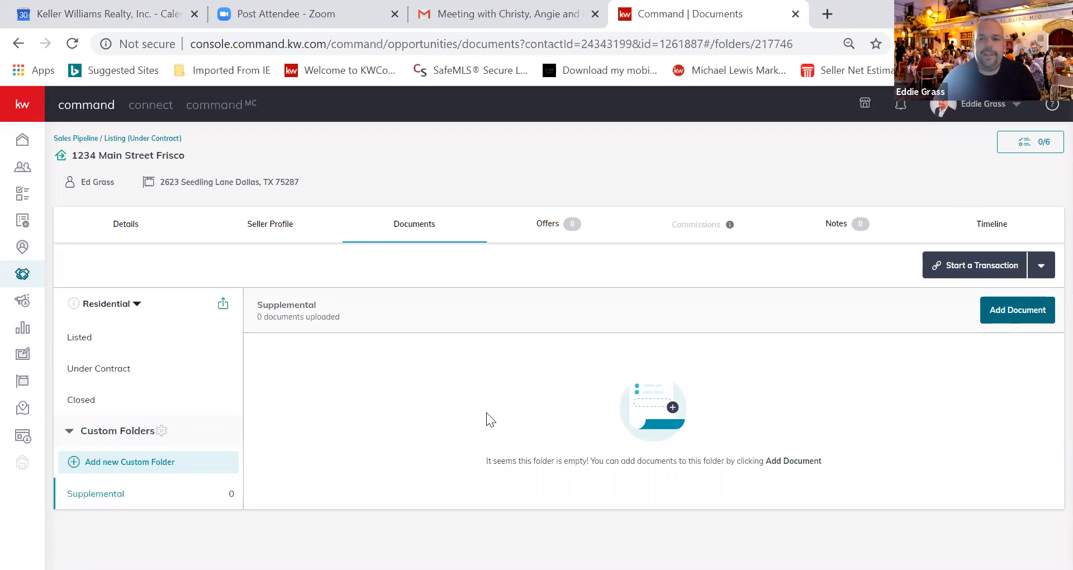
Go from the Listed checklist back to the Under Contract checklist (0 of 5)
left_click(83, 341)
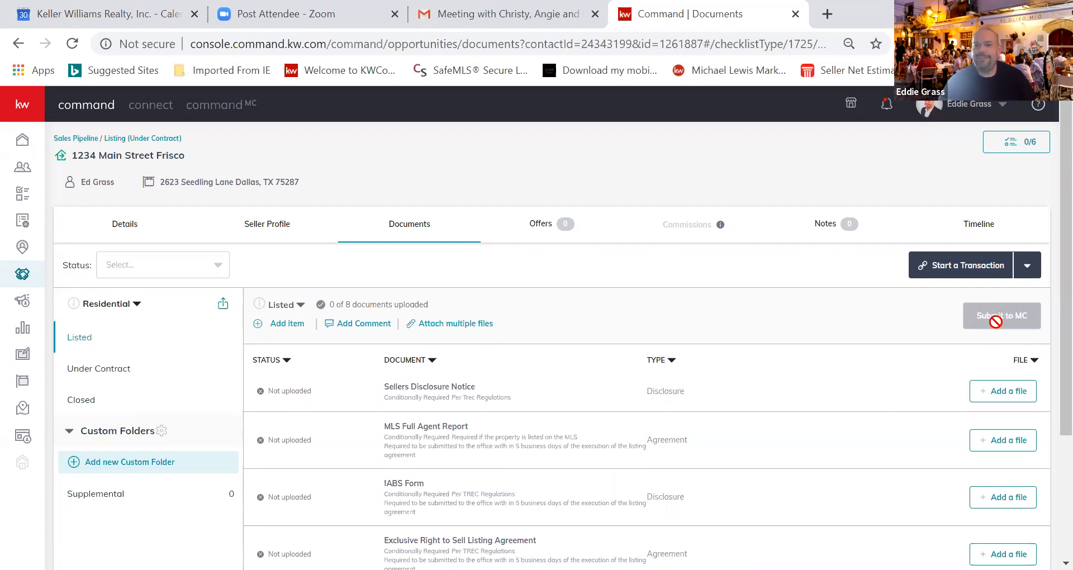
left_click(104, 371)
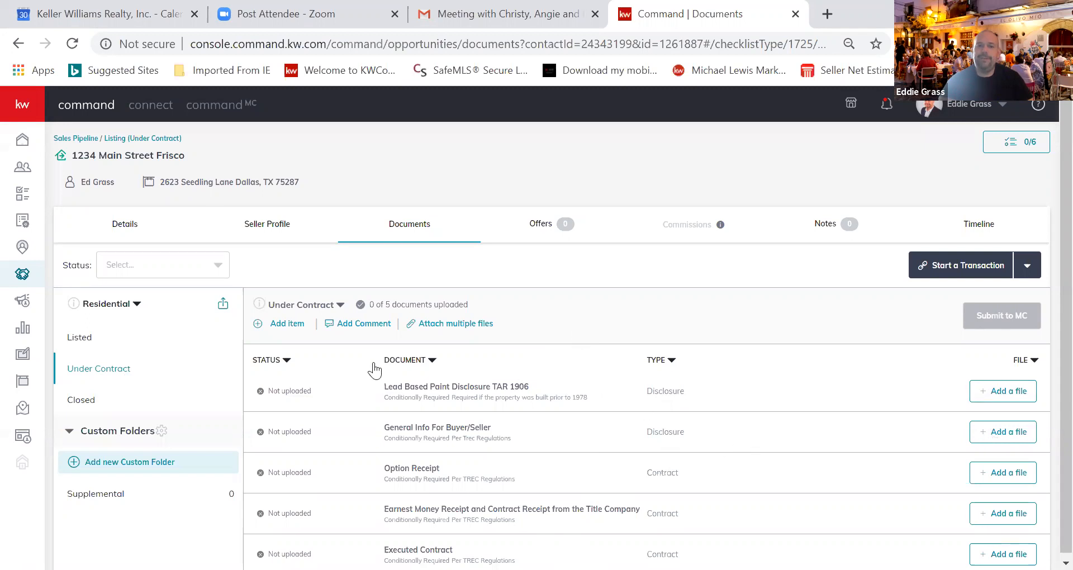
Add a new checklist version named 'Under Contract v2'
left_click(341, 307)
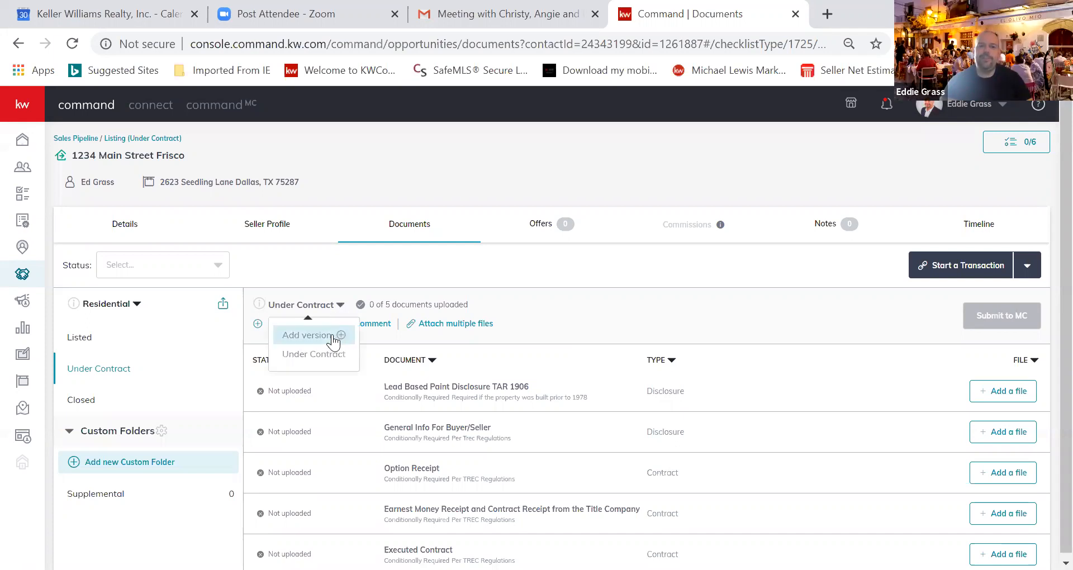
left_click(333, 336)
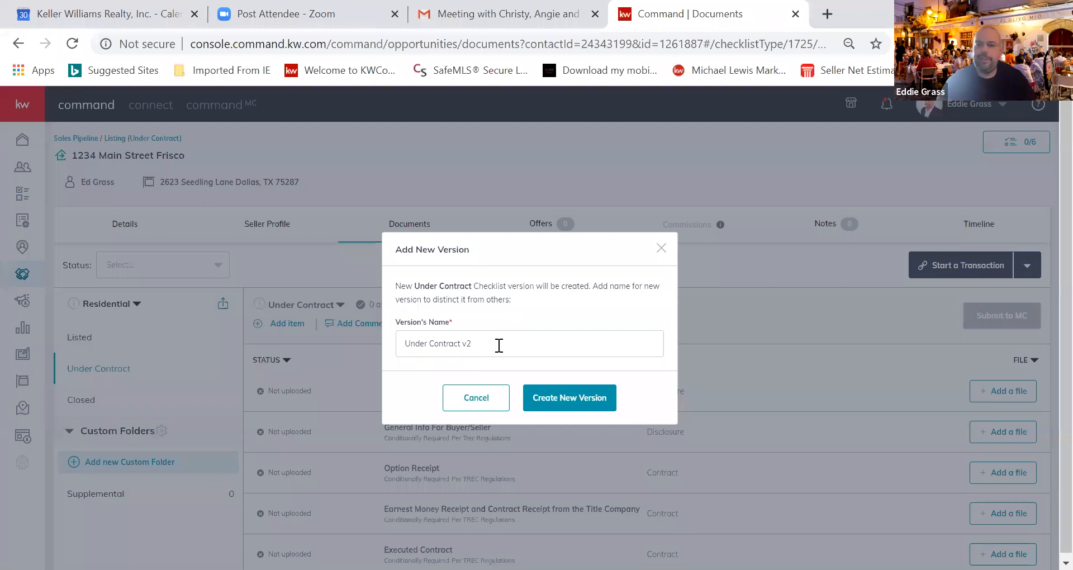
left_click(562, 398)
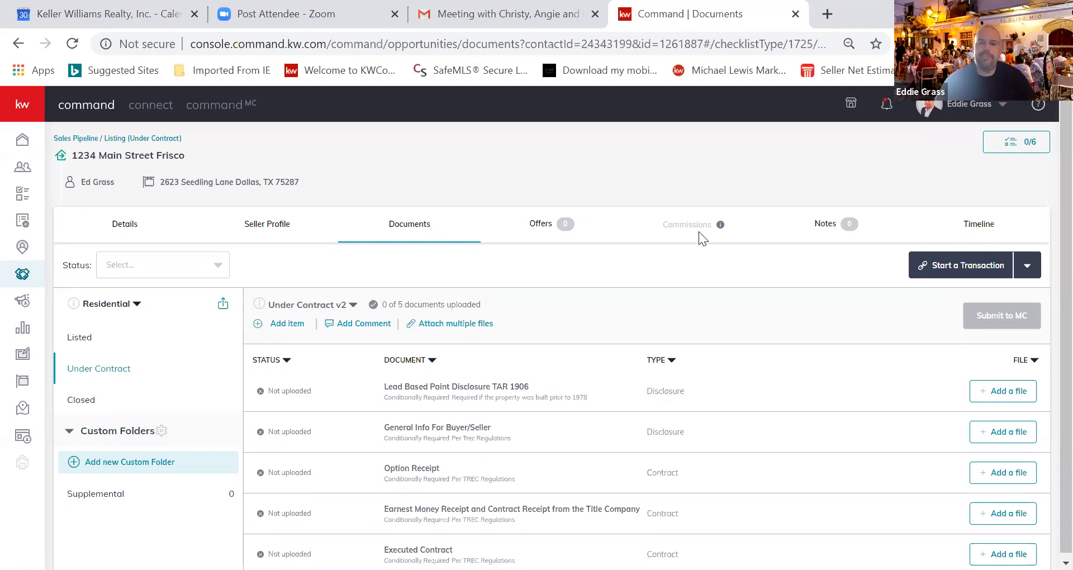
Show the listing's Offers tab, which reports no offers yet for this deal
left_click(540, 224)
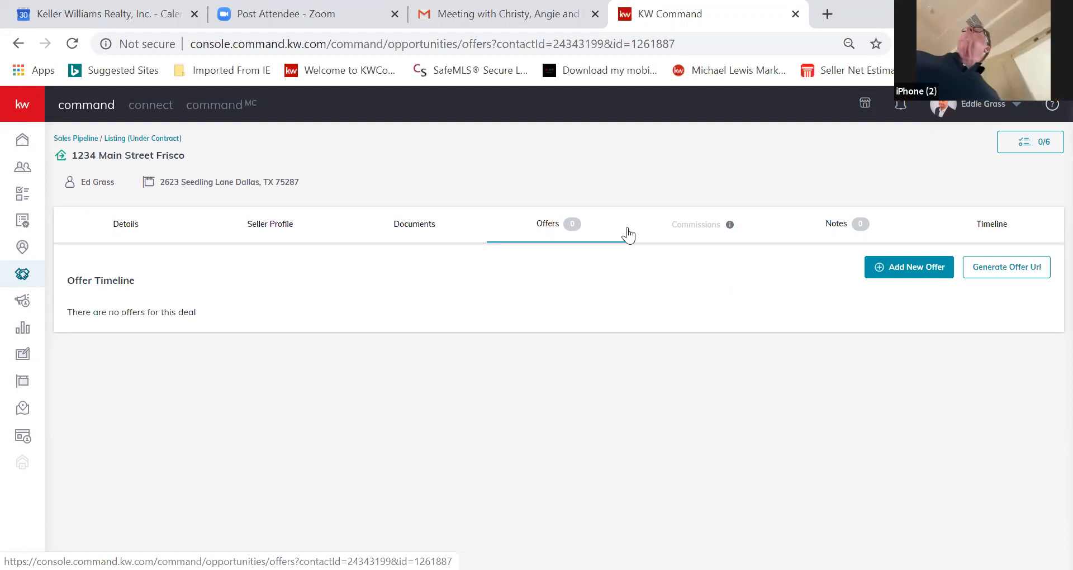
Add a new offer, rename it 'Executed Contract' from the suggestions, and create it
left_click(920, 265)
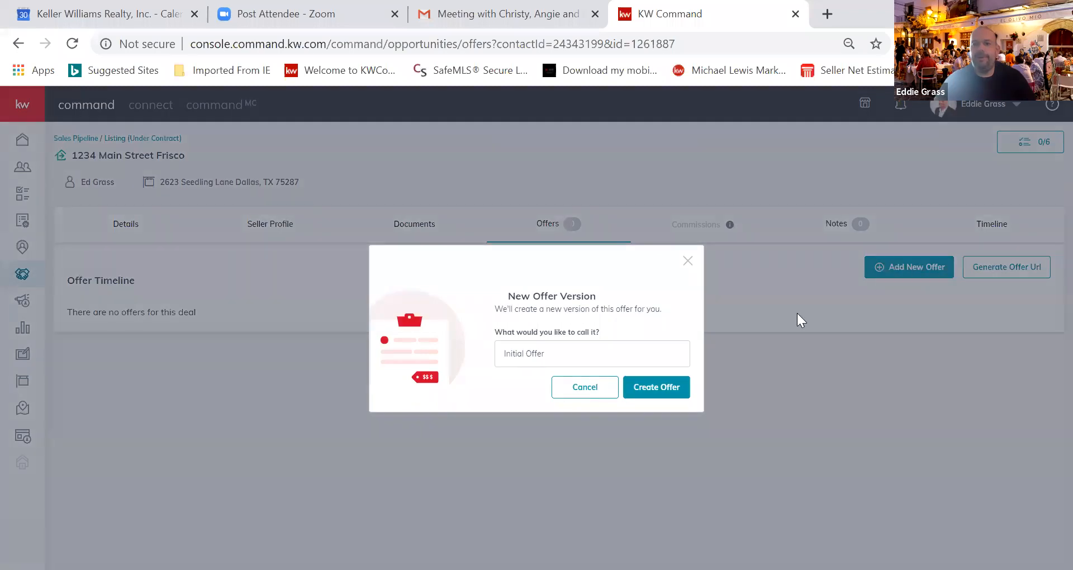
left_click(561, 352)
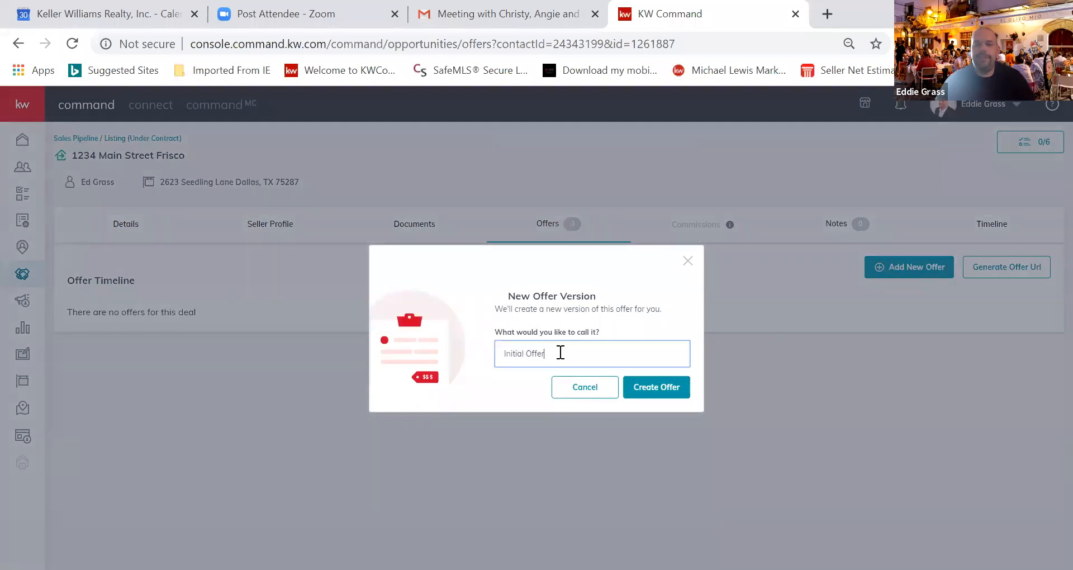
key("BackSpace")
key("BackSpace")
key("BackSpace")
key("BackSpace")
key("BackSpace")
key("BackSpace")
key("BackSpace")
key("BackSpace")
key("BackSpace")
key("BackSpace")
key("BackSpace")
key("BackSpace")
key("BackSpace")
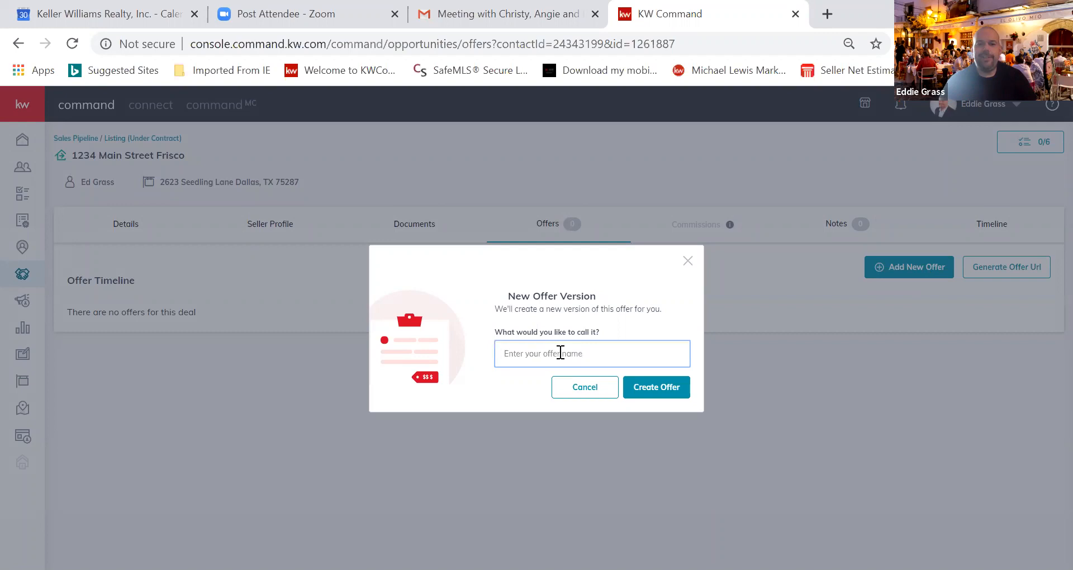
type("Executed Contract")
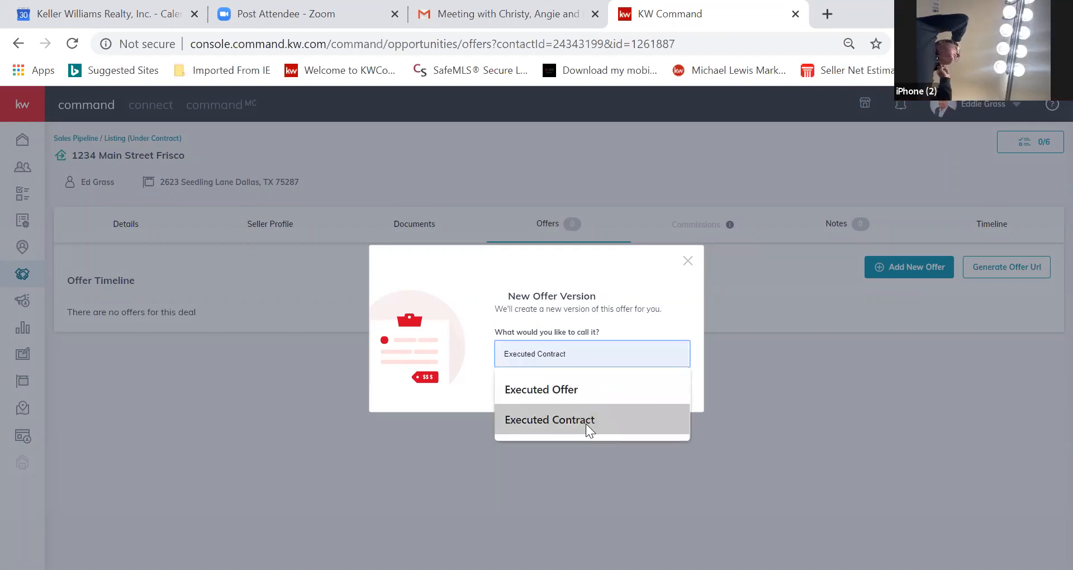
left_click(585, 423)
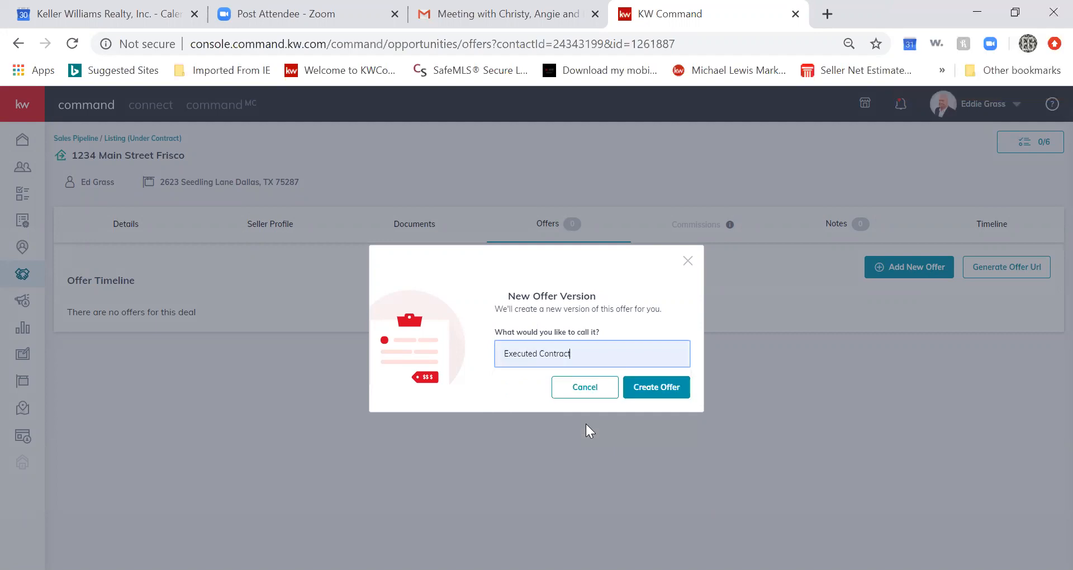
left_click(659, 388)
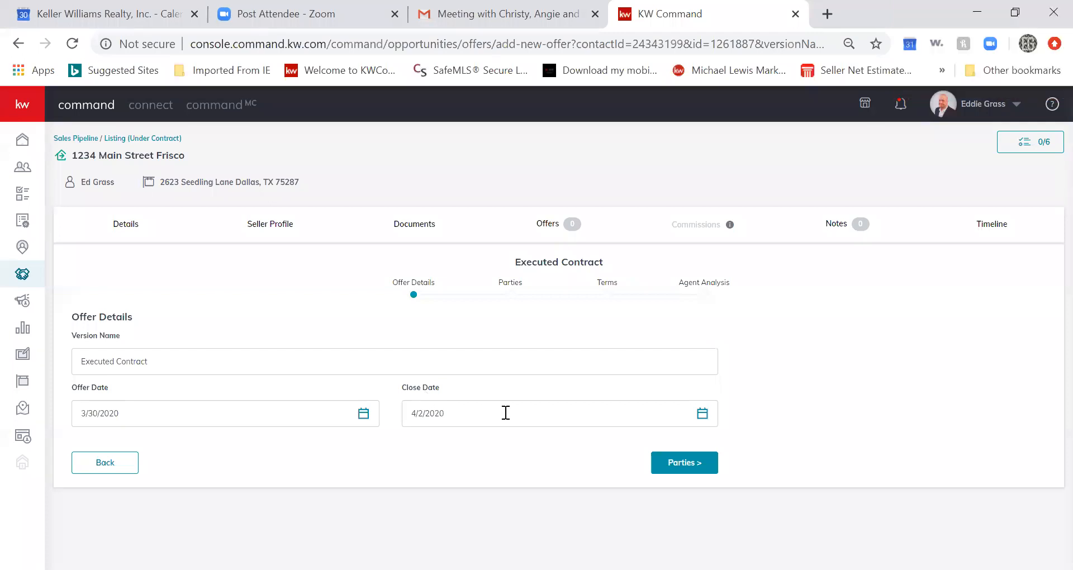
Set the Executed Contract offer's close date to April 30, 2020 (4/30/2020)
left_click(702, 414)
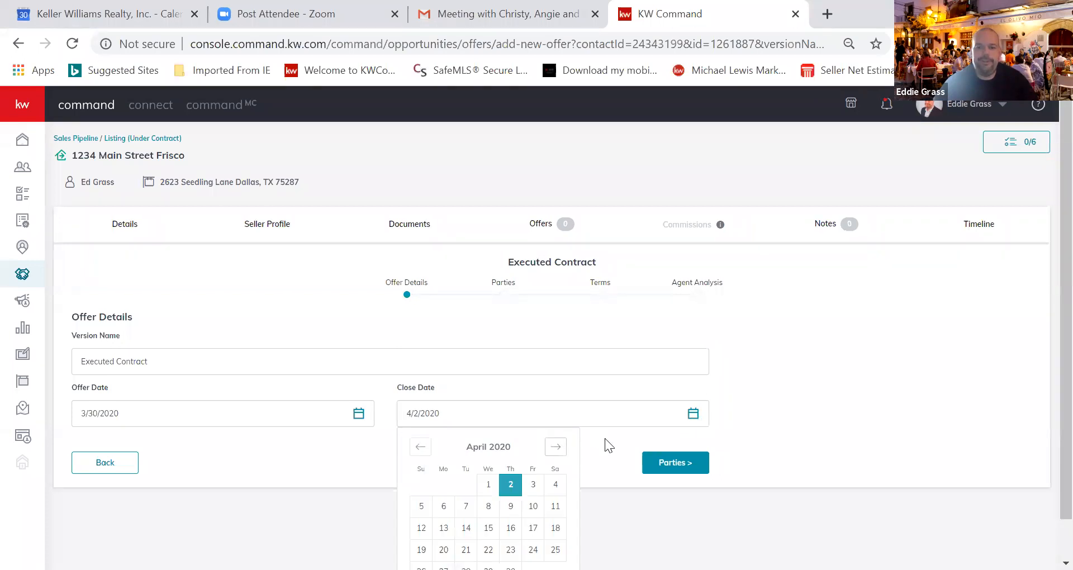
scroll(1047, 494, "down", 1)
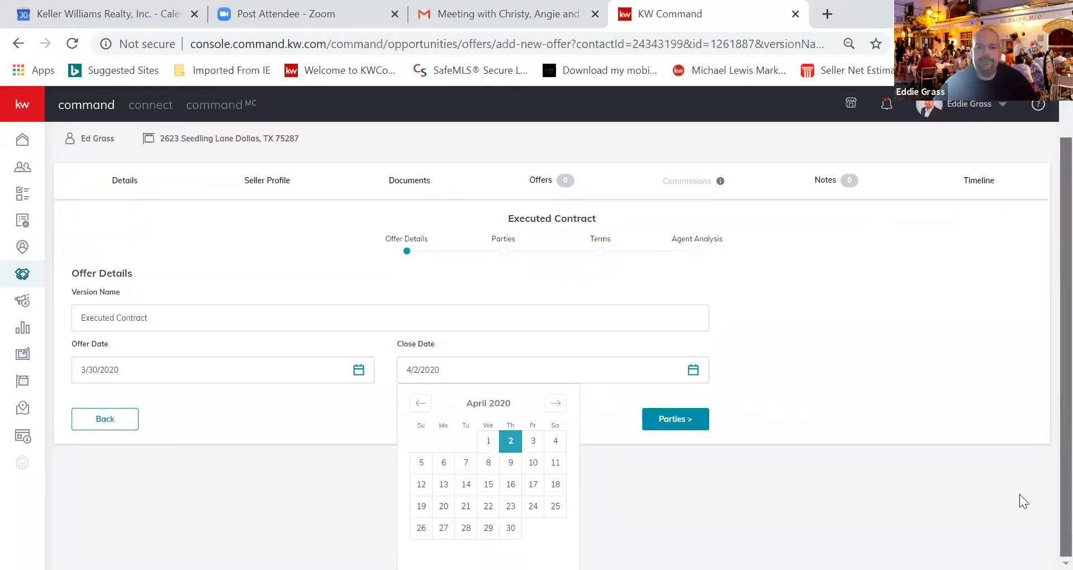
left_click(511, 528)
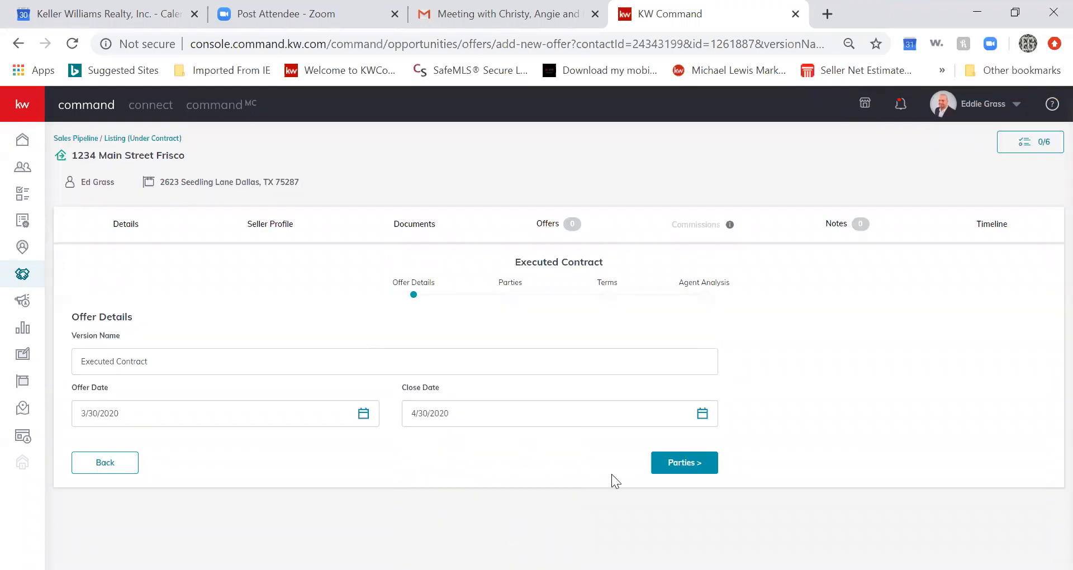
On the offer's Parties step, enter 'Buyer' as the buyer's name
left_click(695, 464)
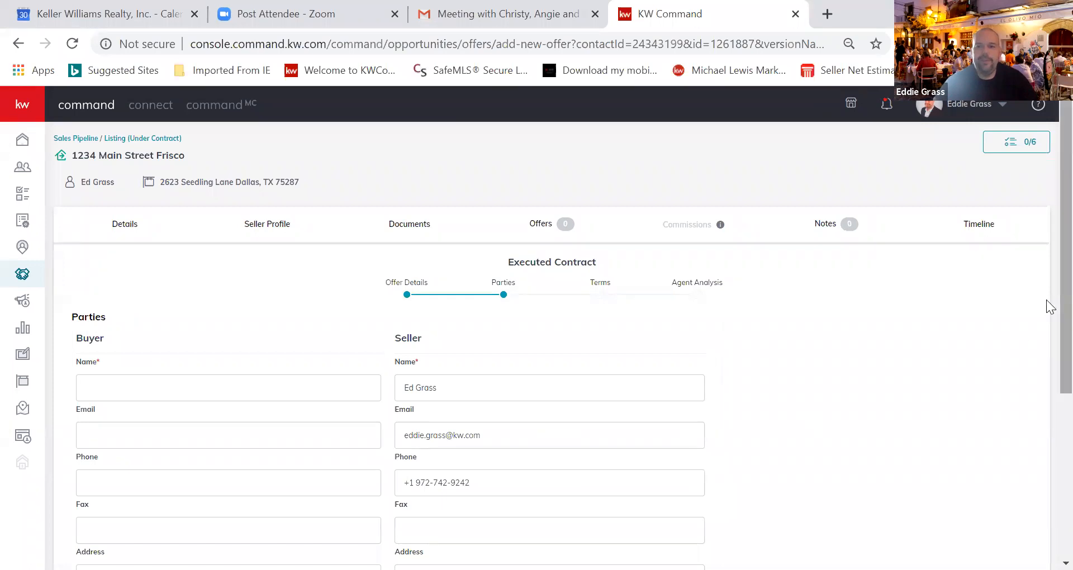
scroll(1046, 333, "down", 4)
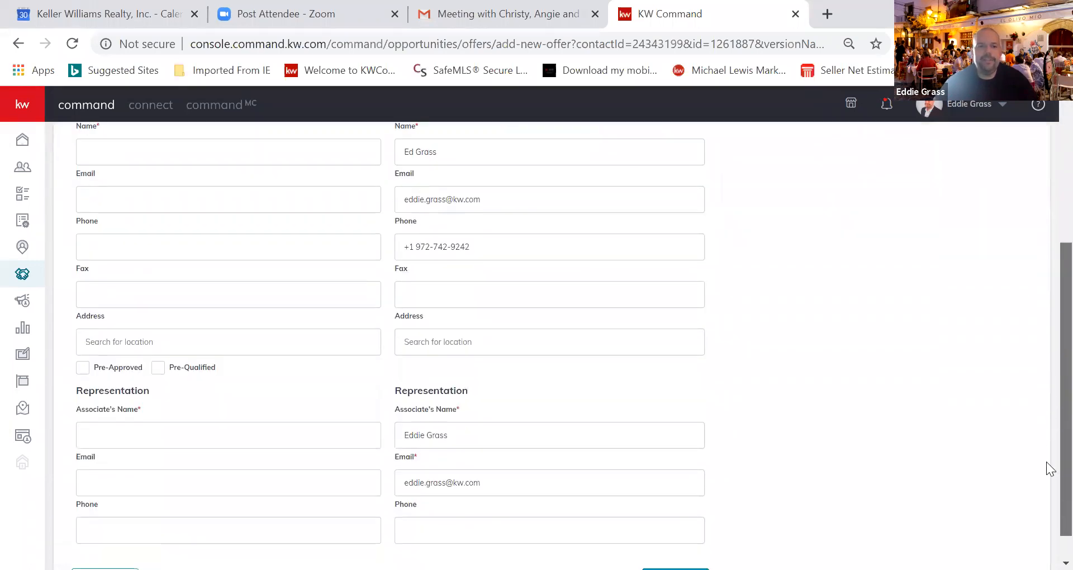
scroll(1048, 447, "down", 1)
scroll(1046, 424, "up", 3)
scroll(1046, 397, "down", 1)
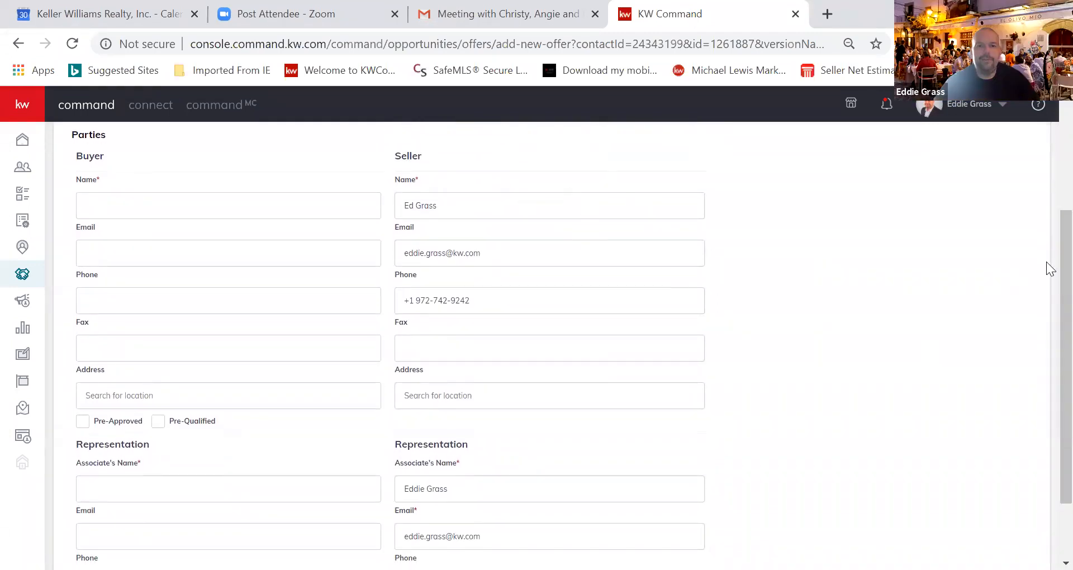
scroll(1046, 311, "down", 3)
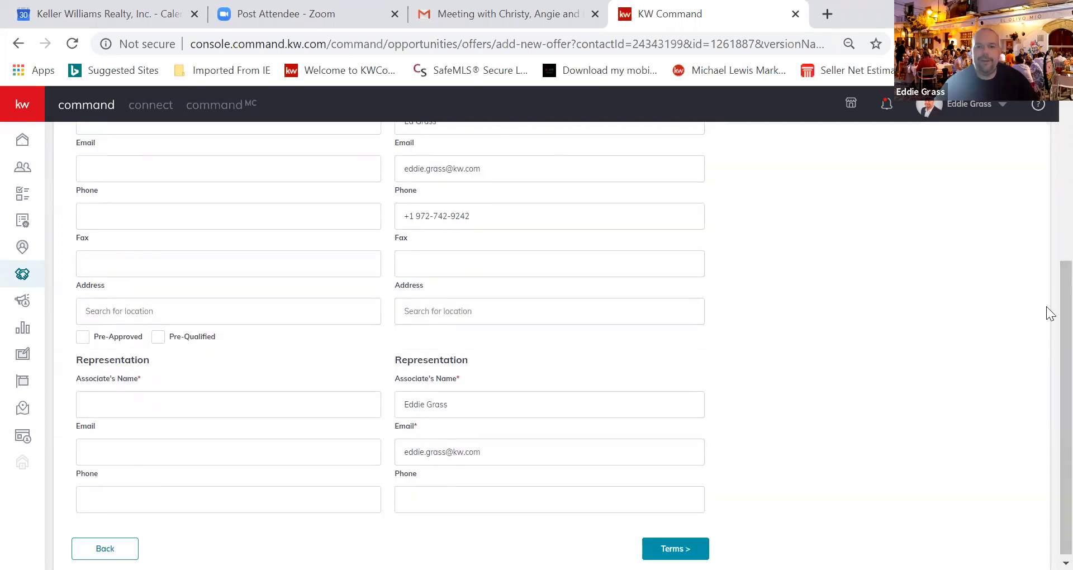
scroll(1023, 241, "up", 2)
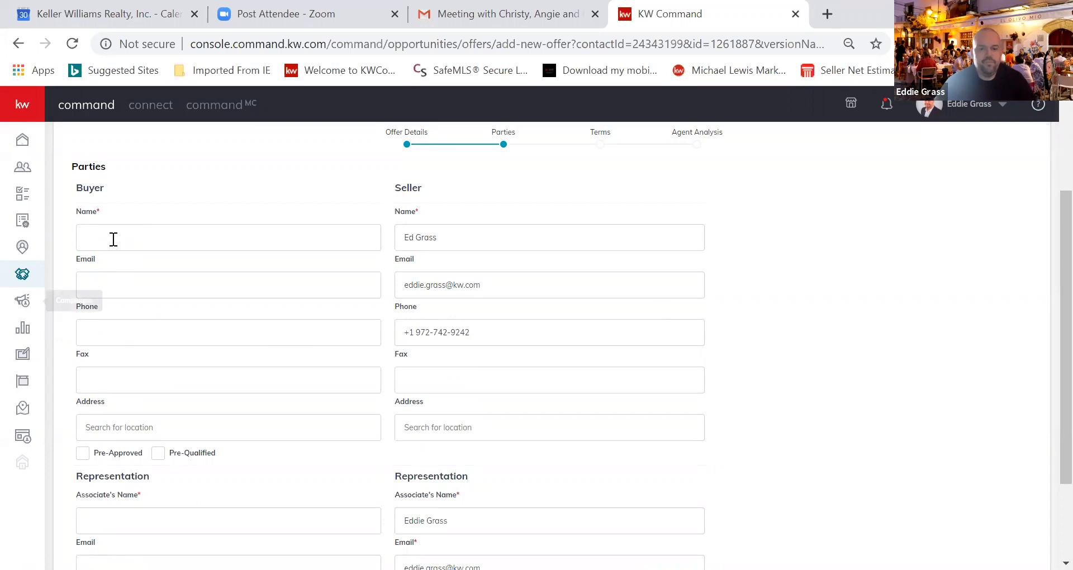
left_click(113, 239)
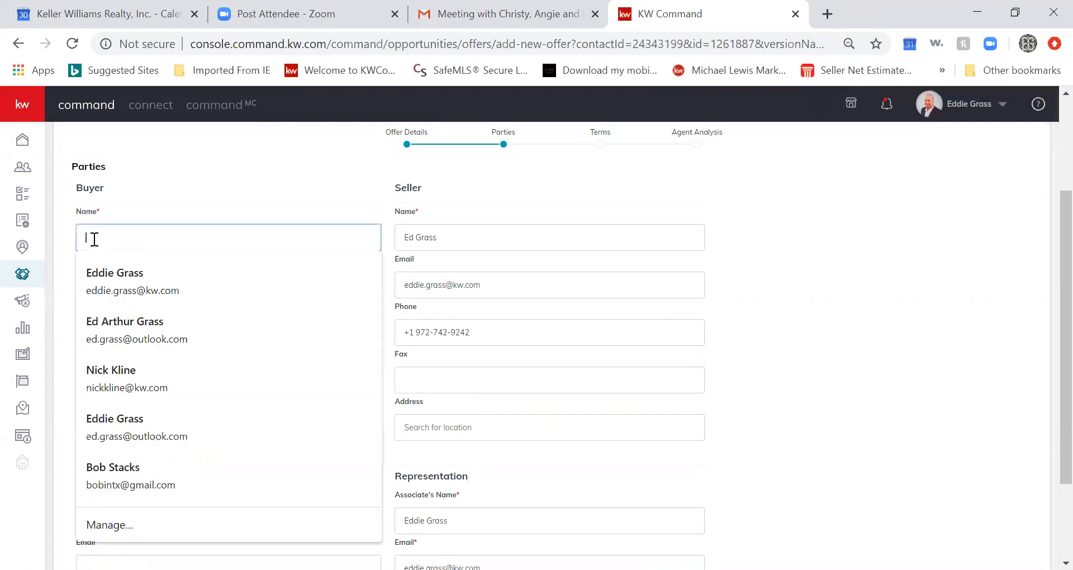
type("Buyer")
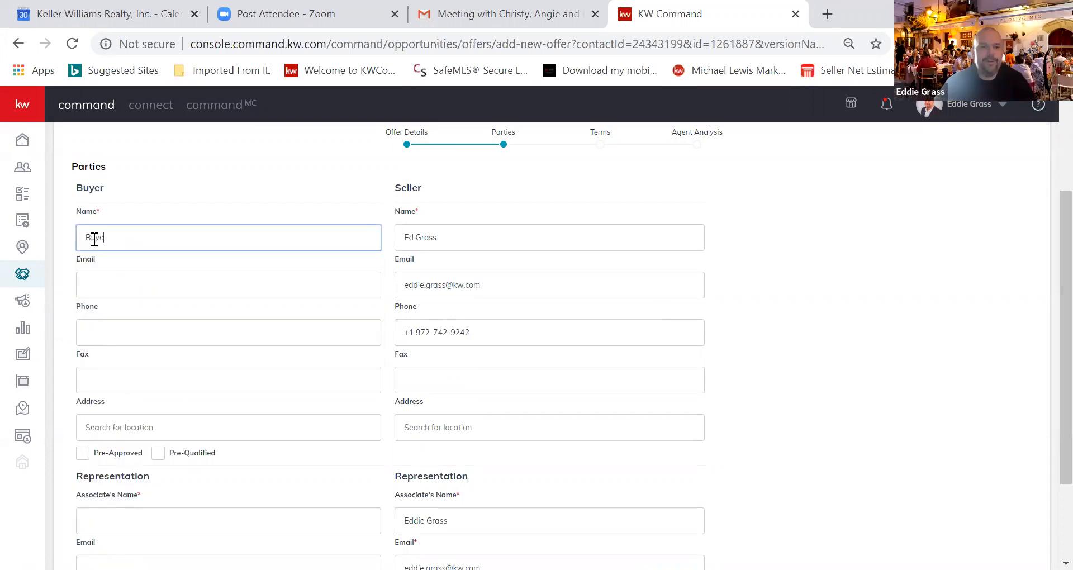
Enter 'Buyer Agent' as the buyer representation associate's name and continue to Terms
left_click(105, 521)
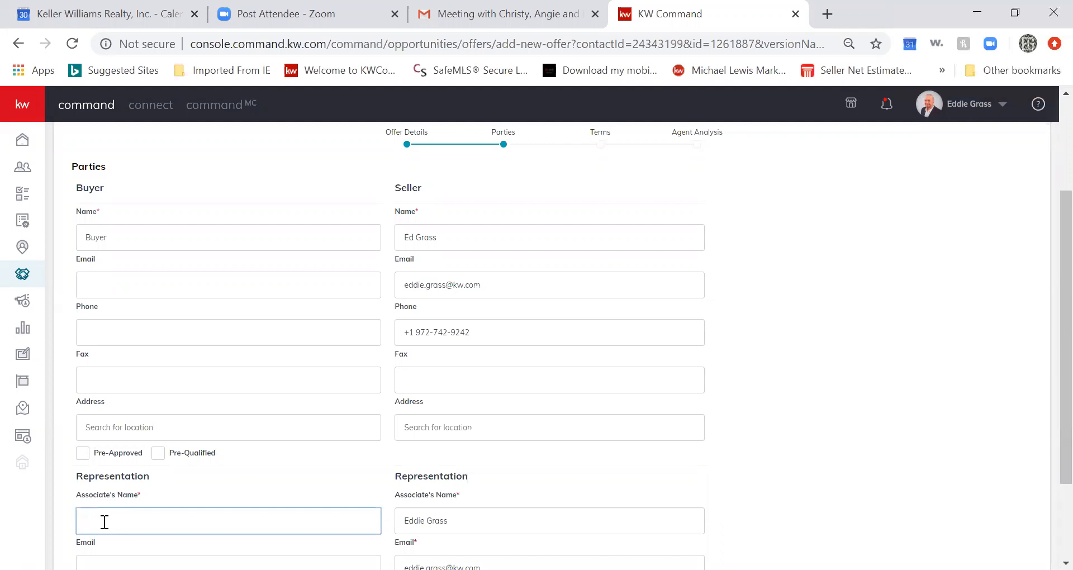
type("Buyer Agent")
left_click_drag(1046, 415, 1047, 487)
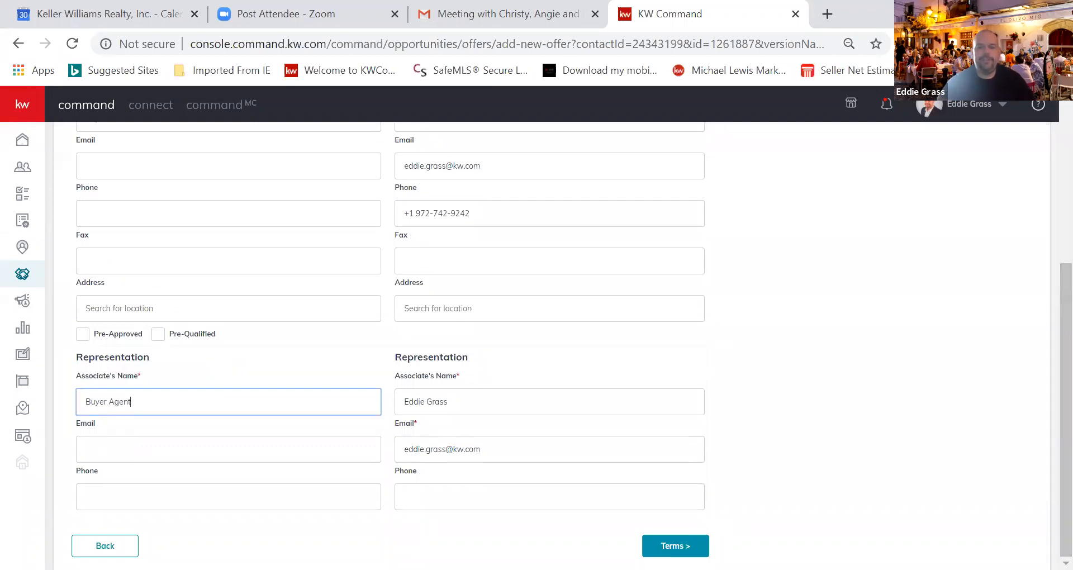
left_click(675, 545)
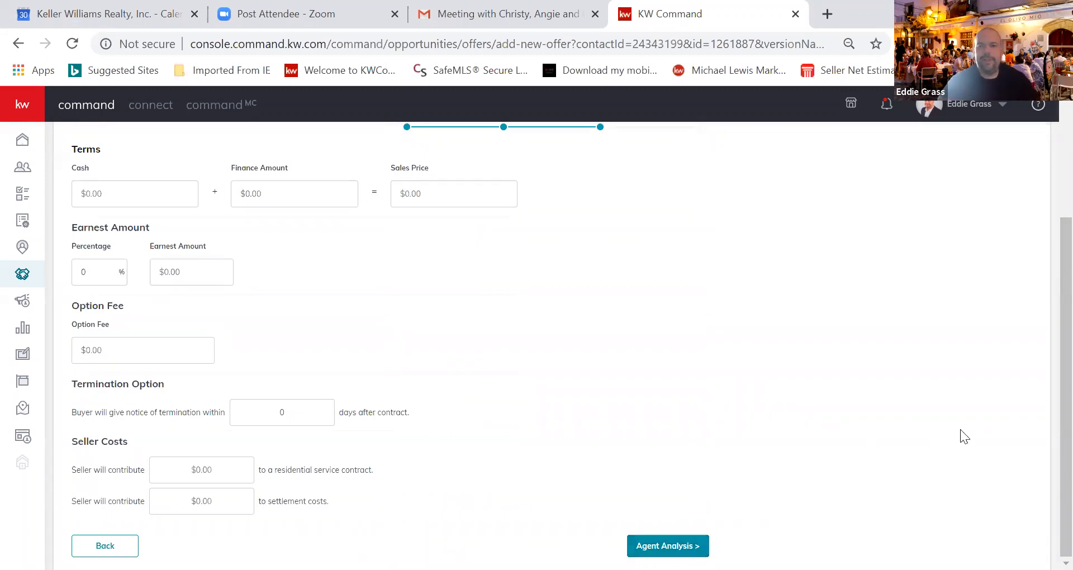
Enter $30,000 cash, $300,000 financed, and 1% earnest money ($3,300) in the offer terms
scroll(1047, 323, "up", 2)
left_click_drag(1047, 320, 1042, 325)
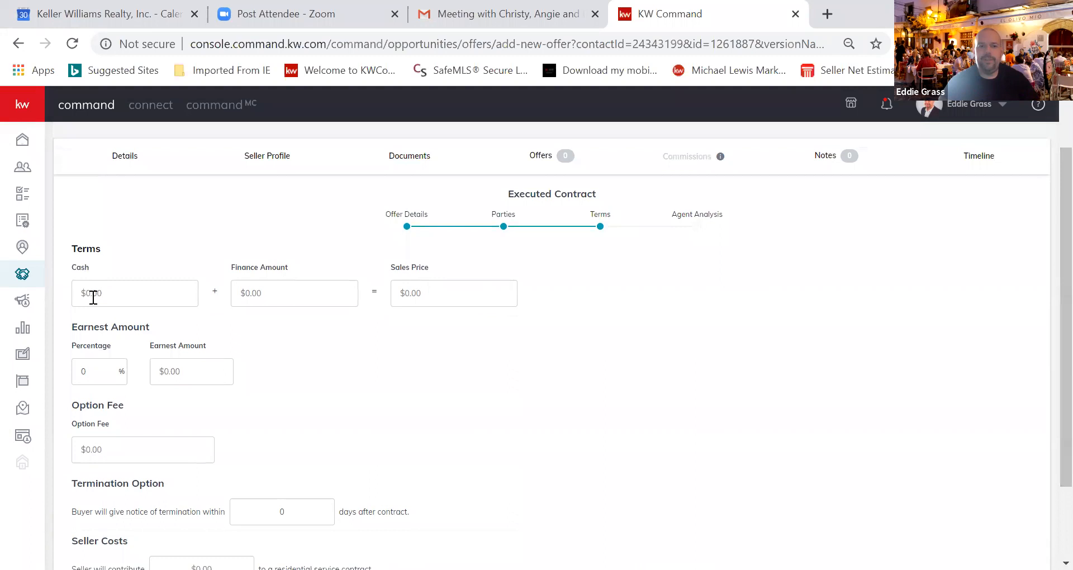
left_click(116, 296)
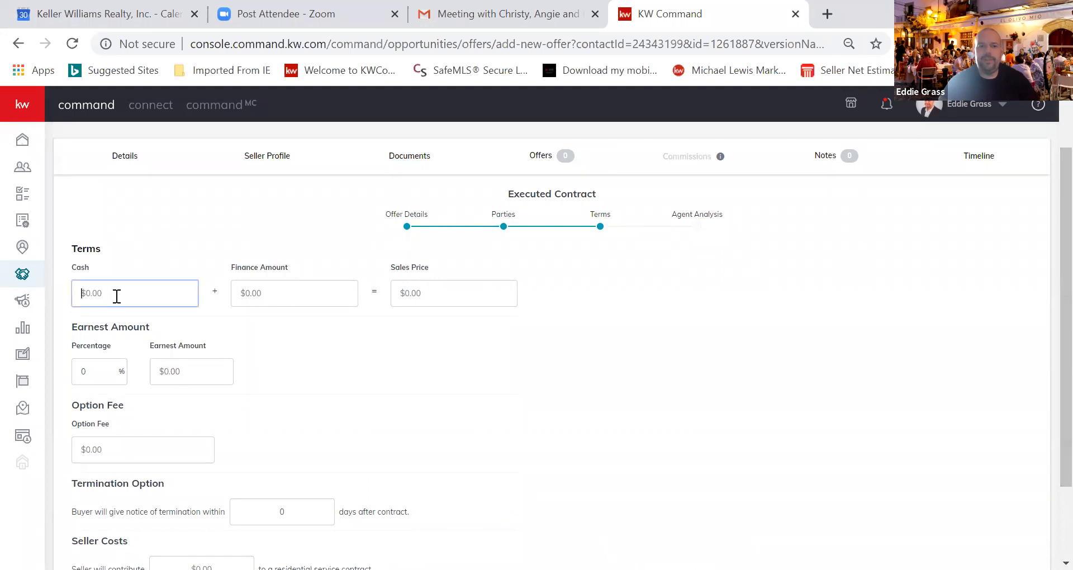
type("3")
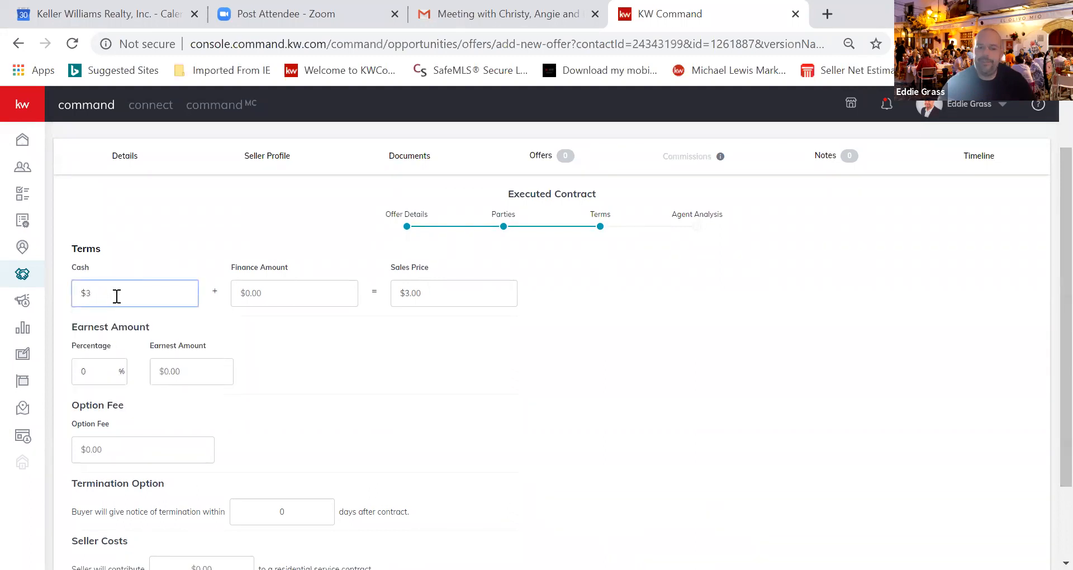
type("0,000")
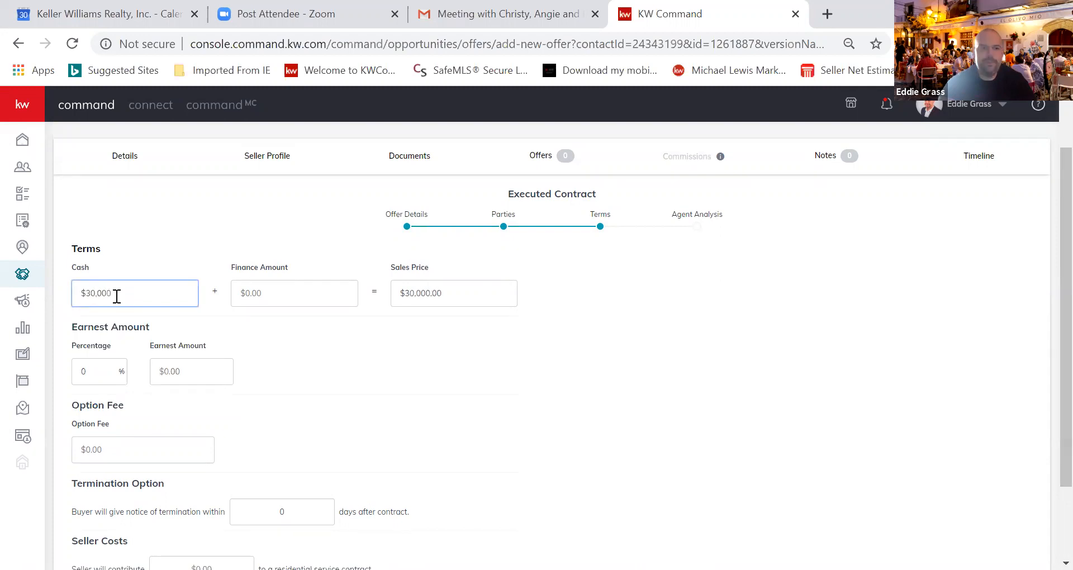
left_click(296, 289)
left_click(297, 289)
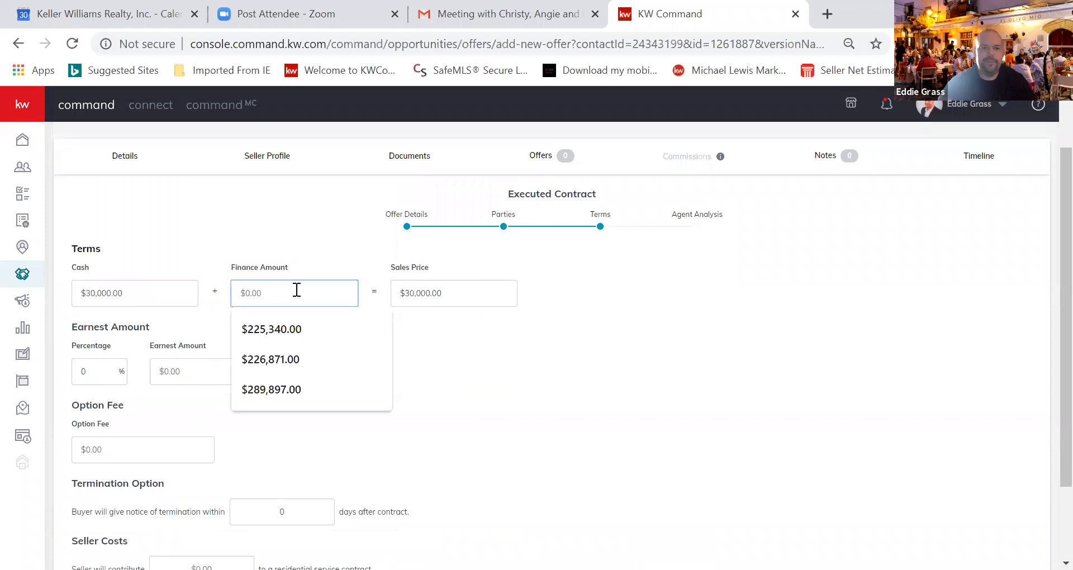
type("300")
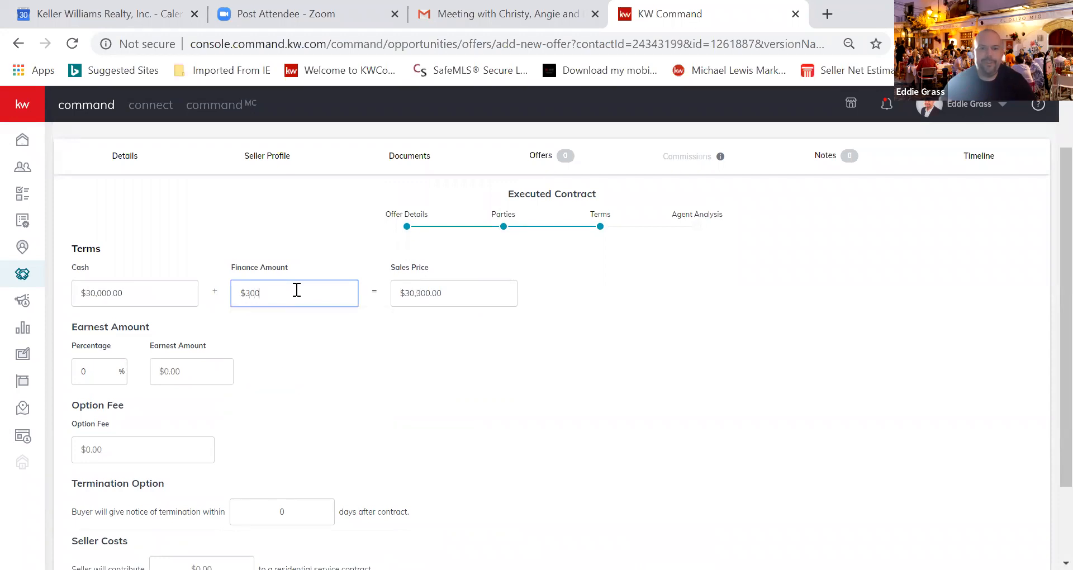
type(",000")
left_click(93, 374)
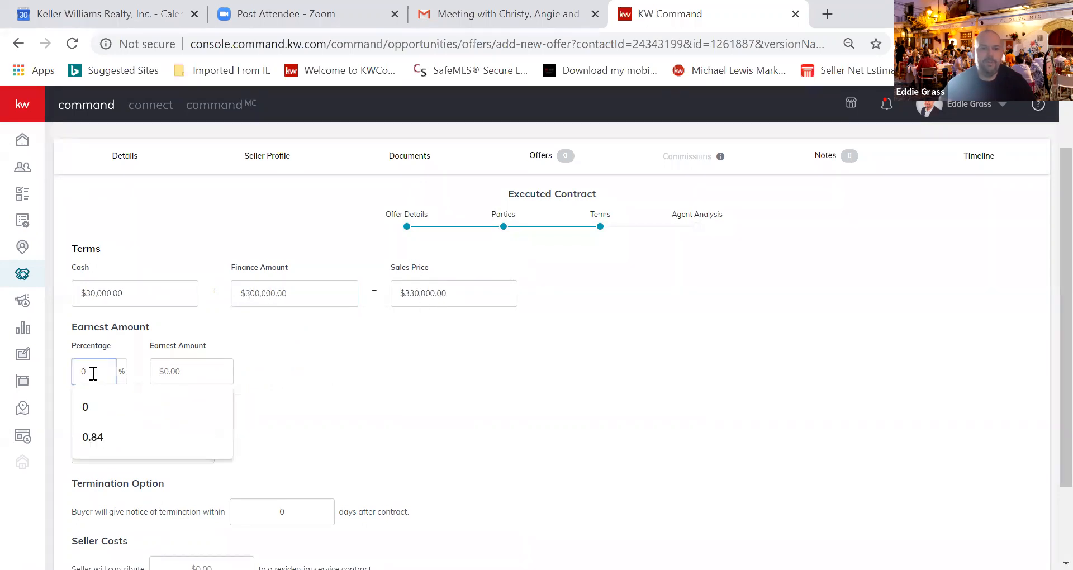
type("1")
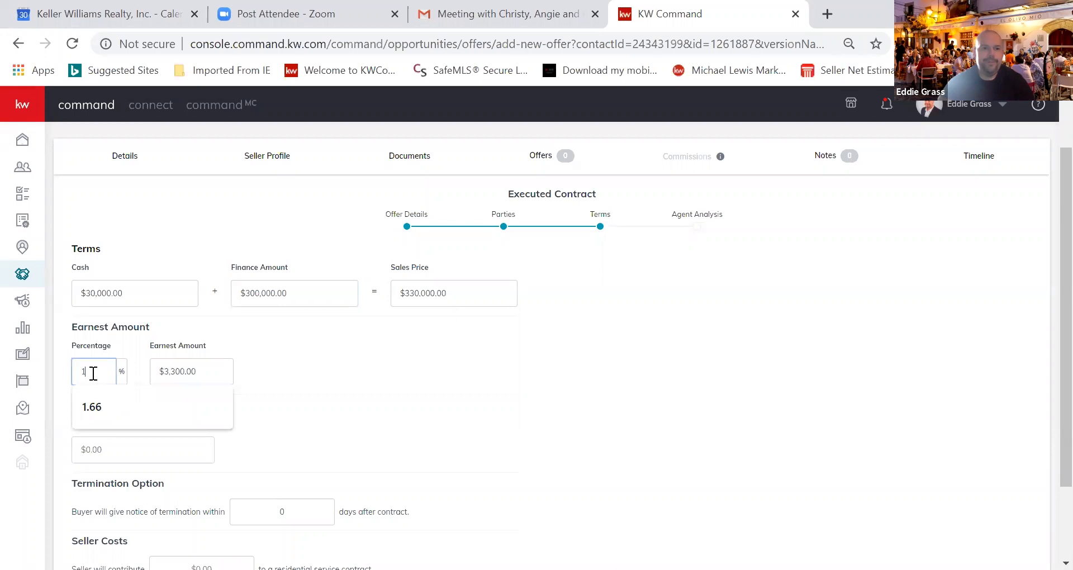
left_click(413, 372)
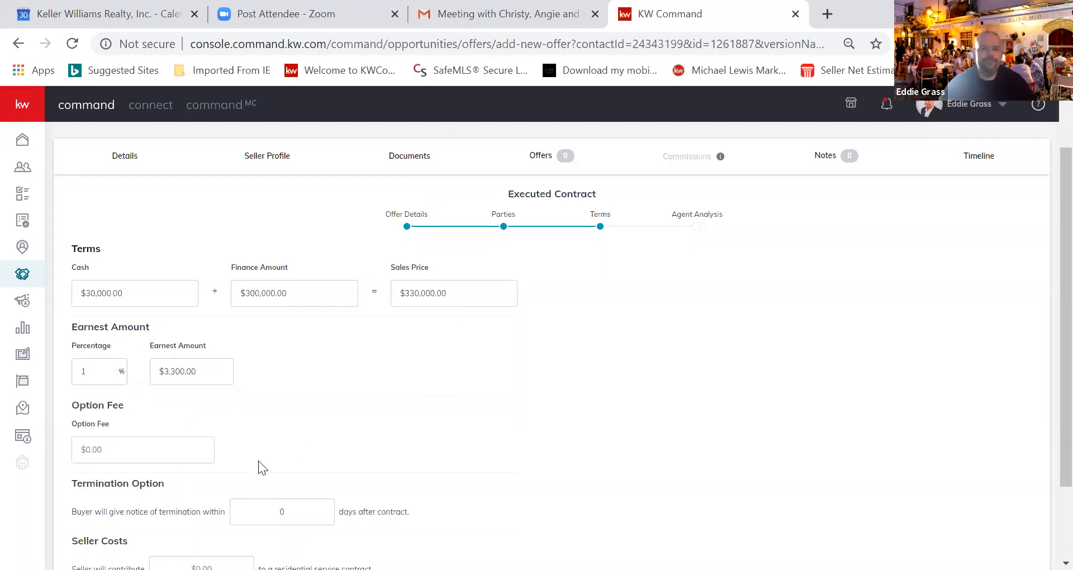
Set a $100.00 option fee, 7 termination days, and a $500 seller service-contract contribution
scroll(1043, 421, "down", 2)
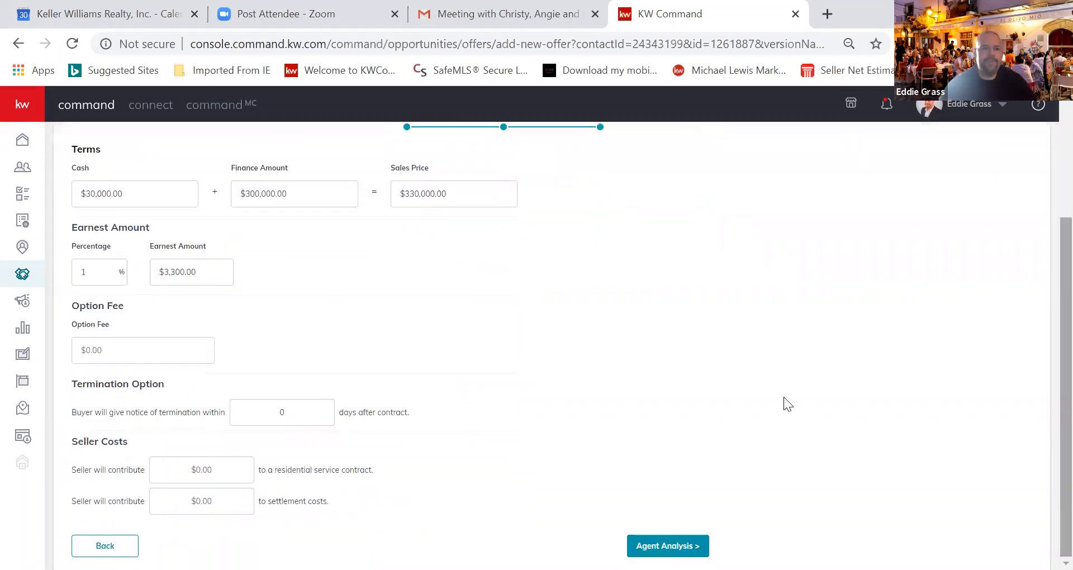
left_click(129, 351)
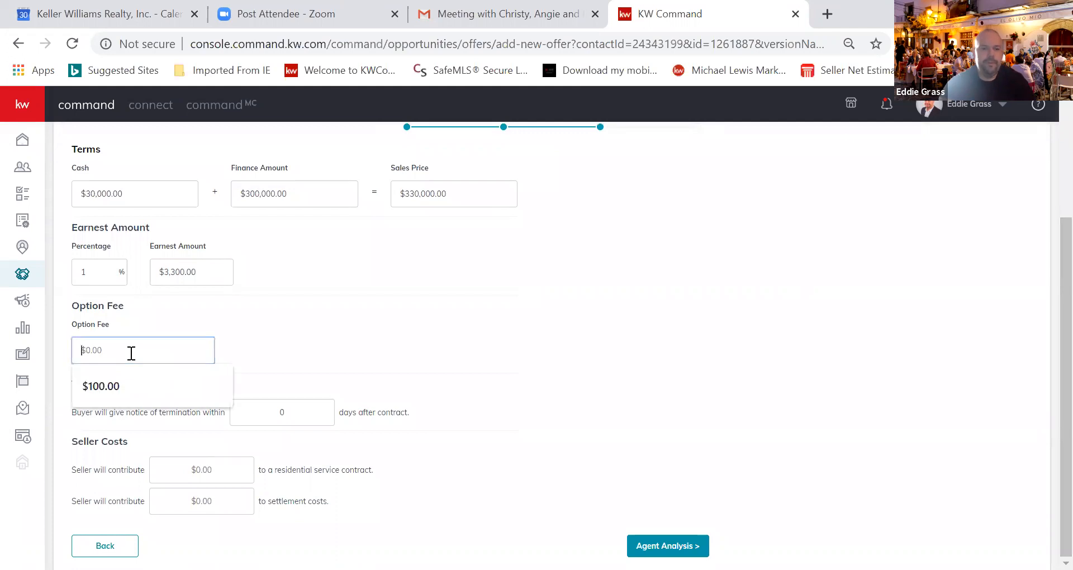
left_click(126, 392)
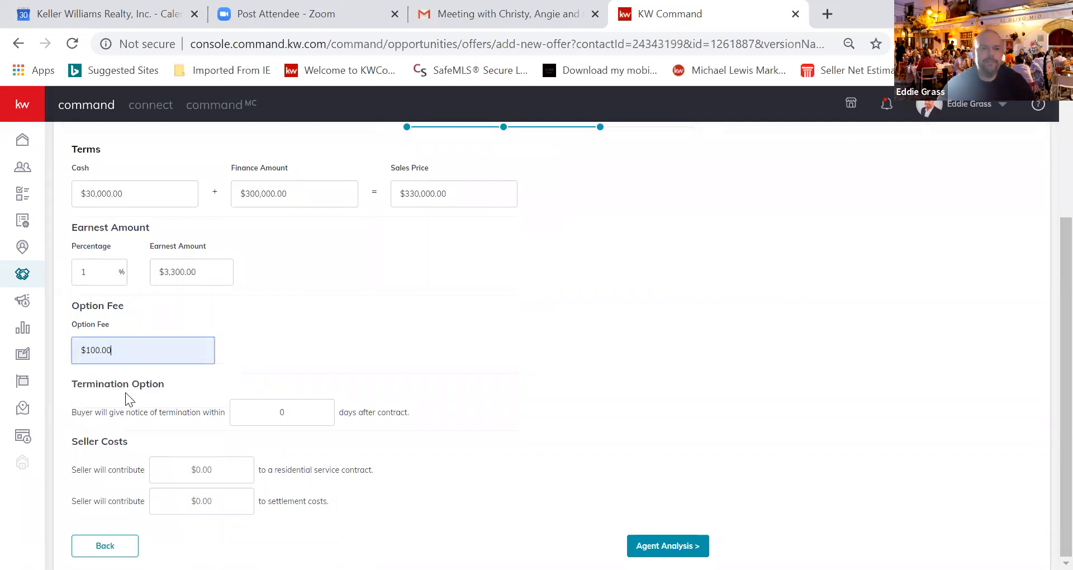
left_click(312, 413)
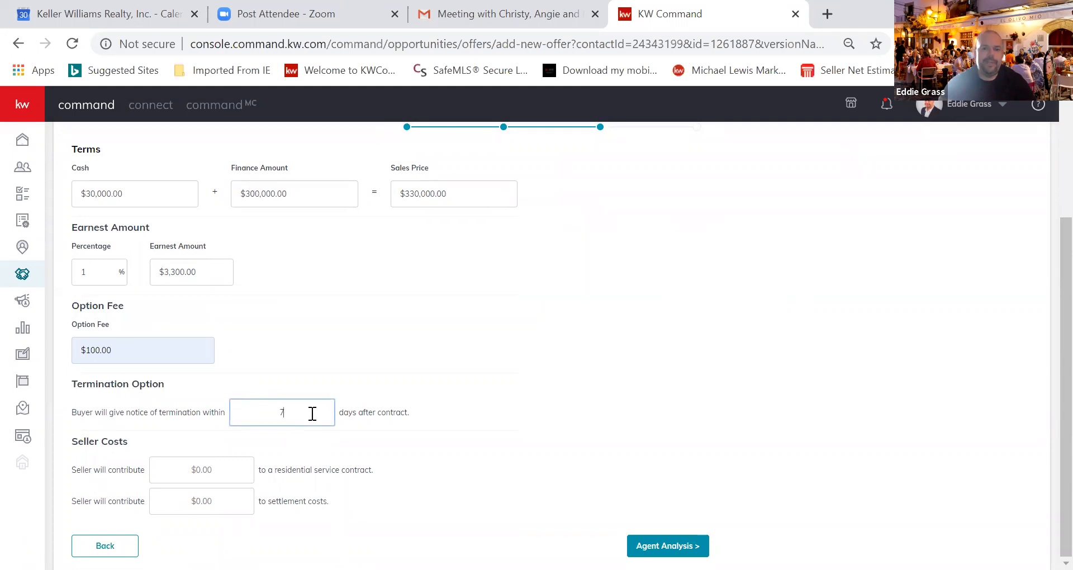
left_click(207, 471)
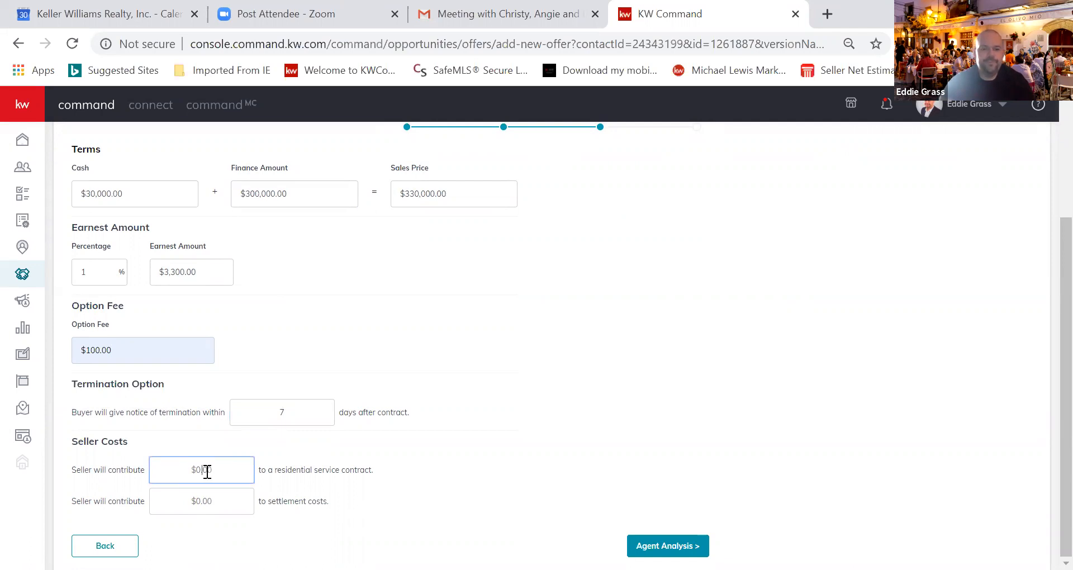
type("500")
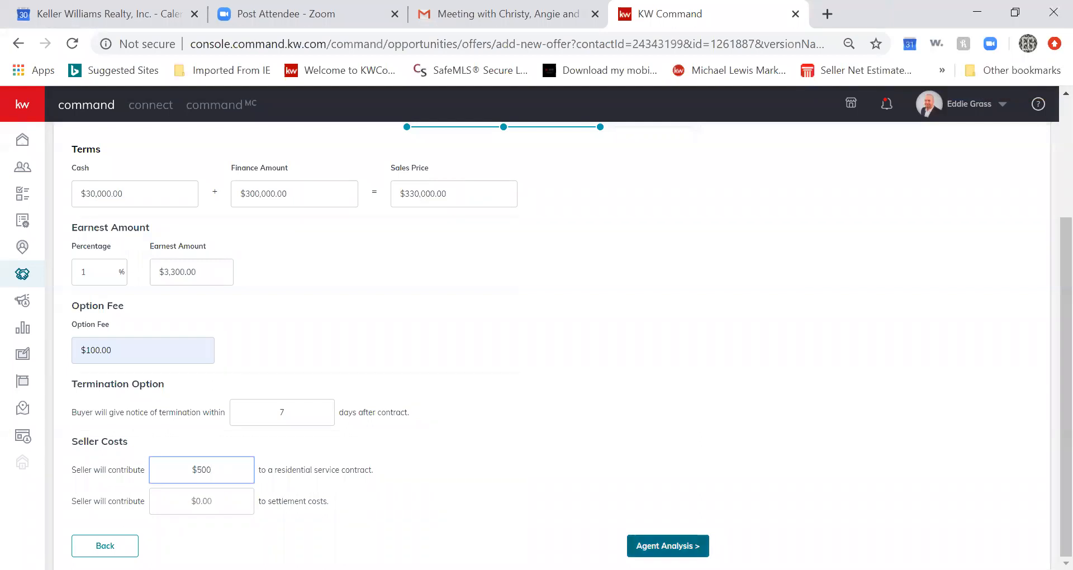
Skip the Agent Analysis fields and save the $330,000 offer
left_click(667, 546)
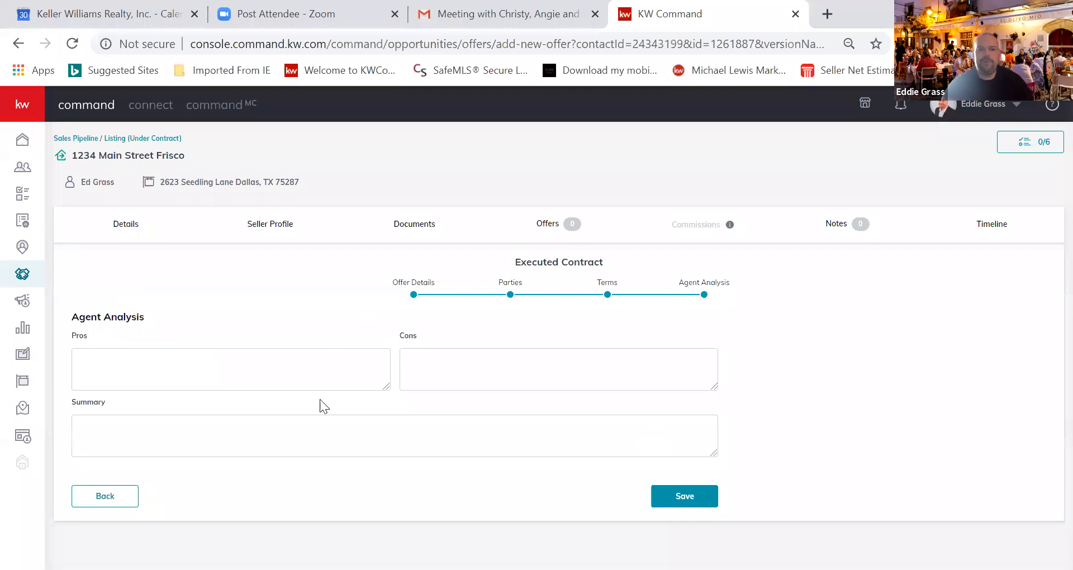
left_click(686, 496)
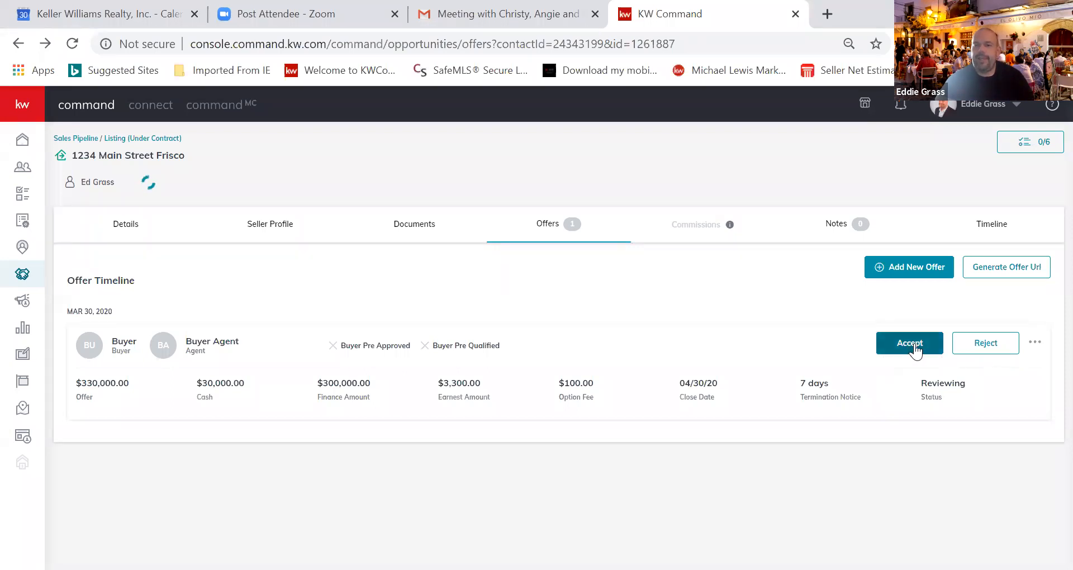
Accept the $330,000 offer and view the listing's Commissions page showing 3% ($9,900)
left_click(1033, 344)
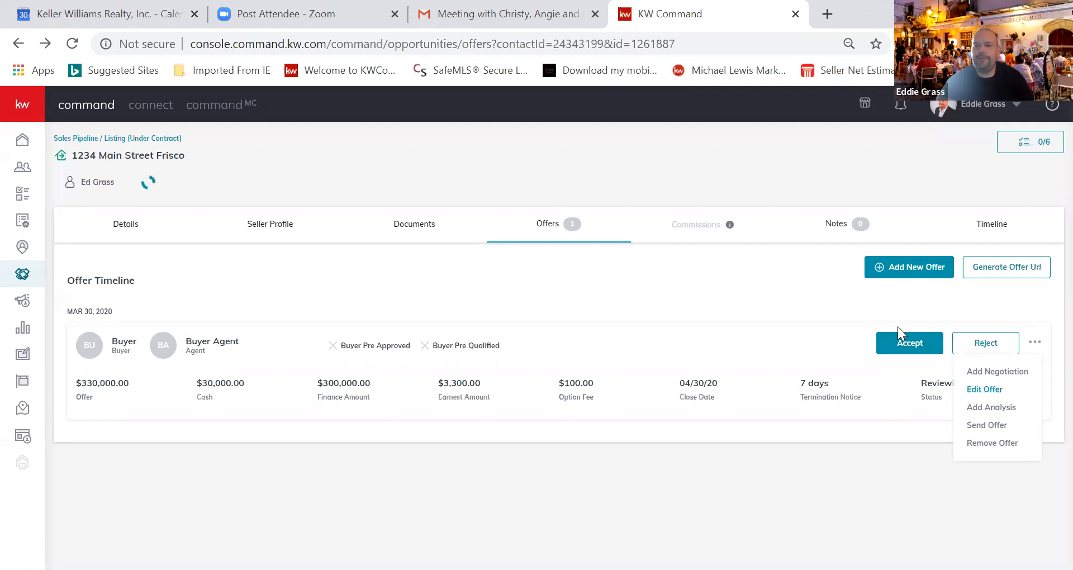
left_click(859, 303)
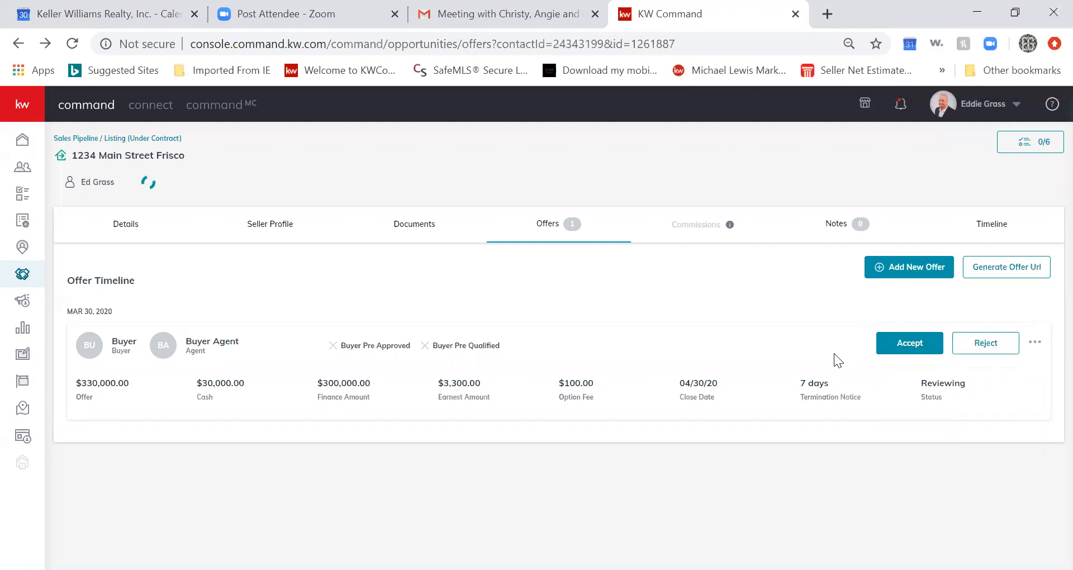
left_click(915, 346)
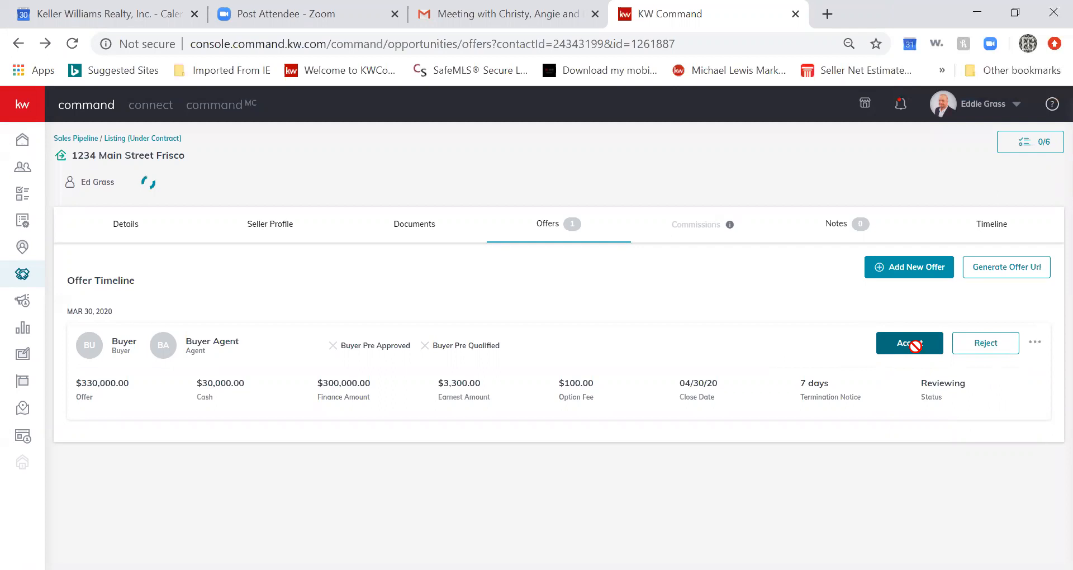
left_click(915, 346)
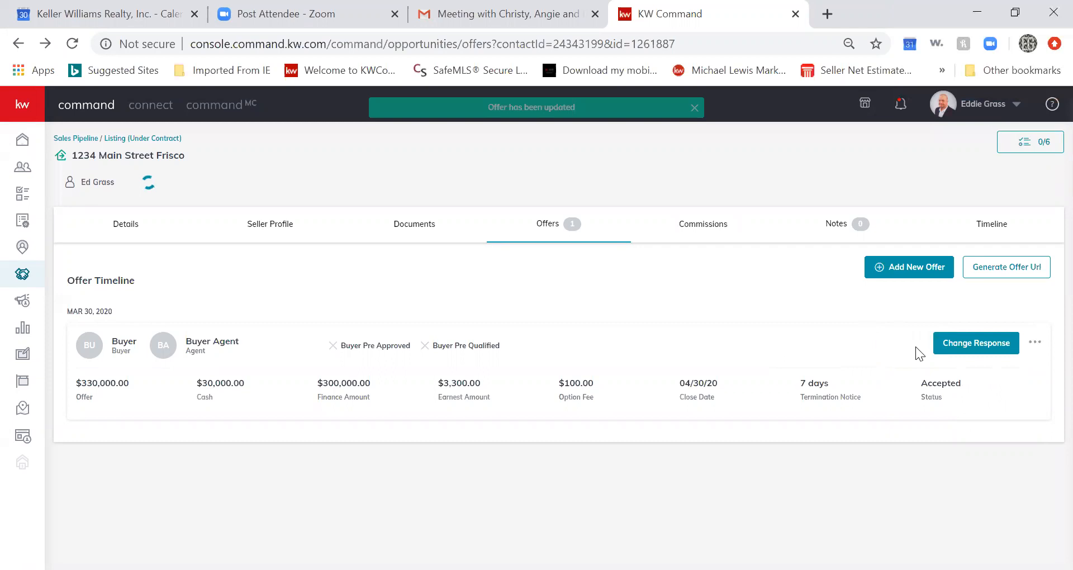
left_click(715, 227)
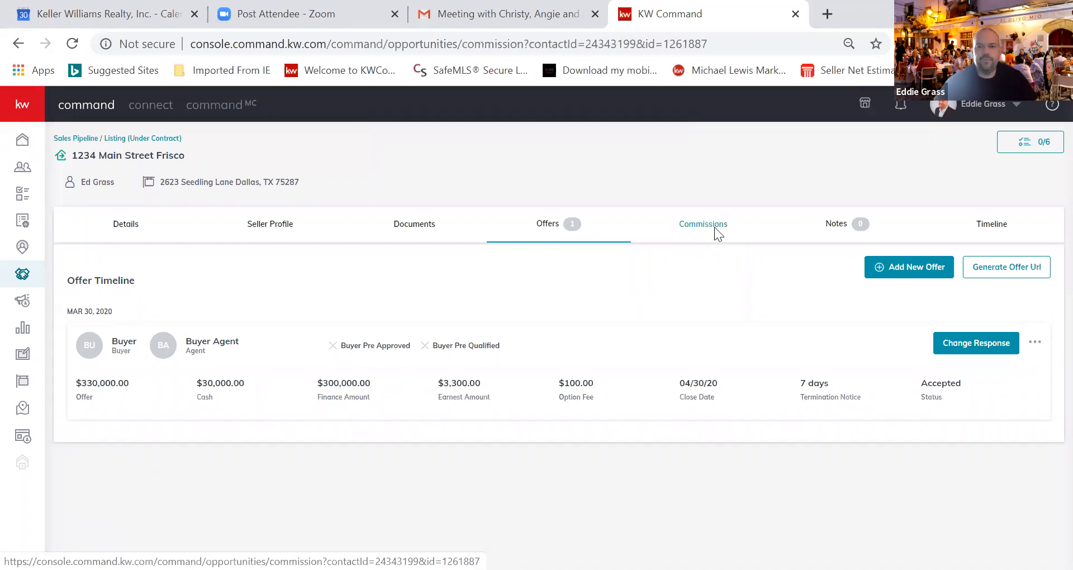
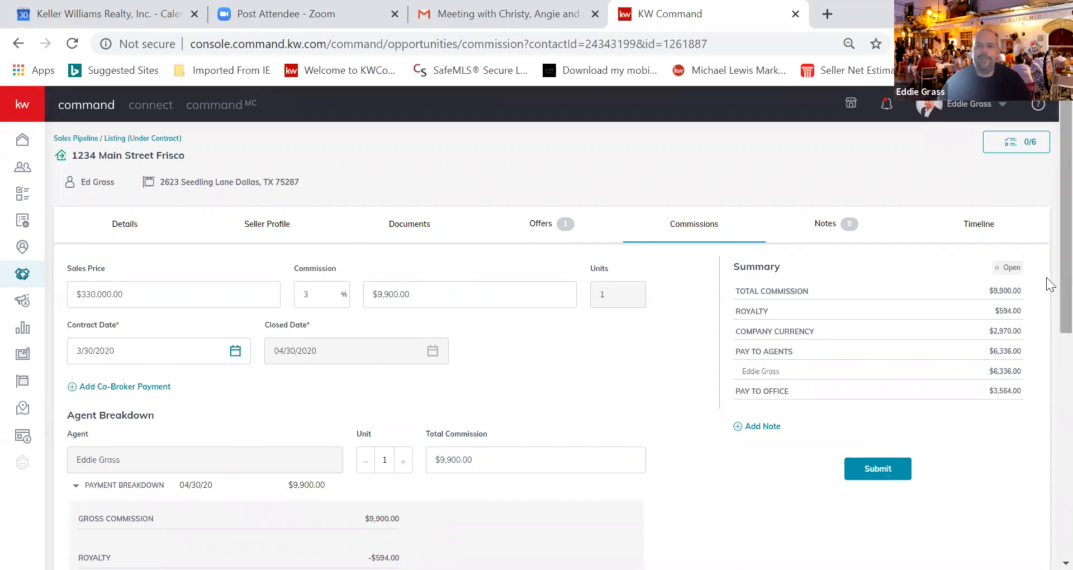
Start a new commission item and set its type to Deduction, after first trying Concession
scroll(1049, 331, "down", 6)
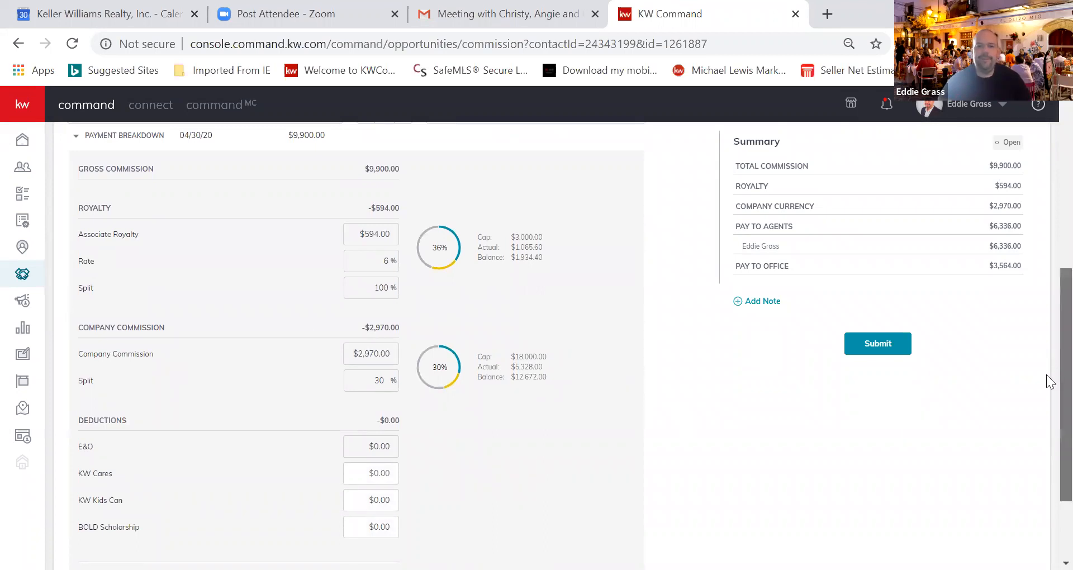
scroll(1046, 380, "down", 1)
scroll(1048, 425, "down", 1)
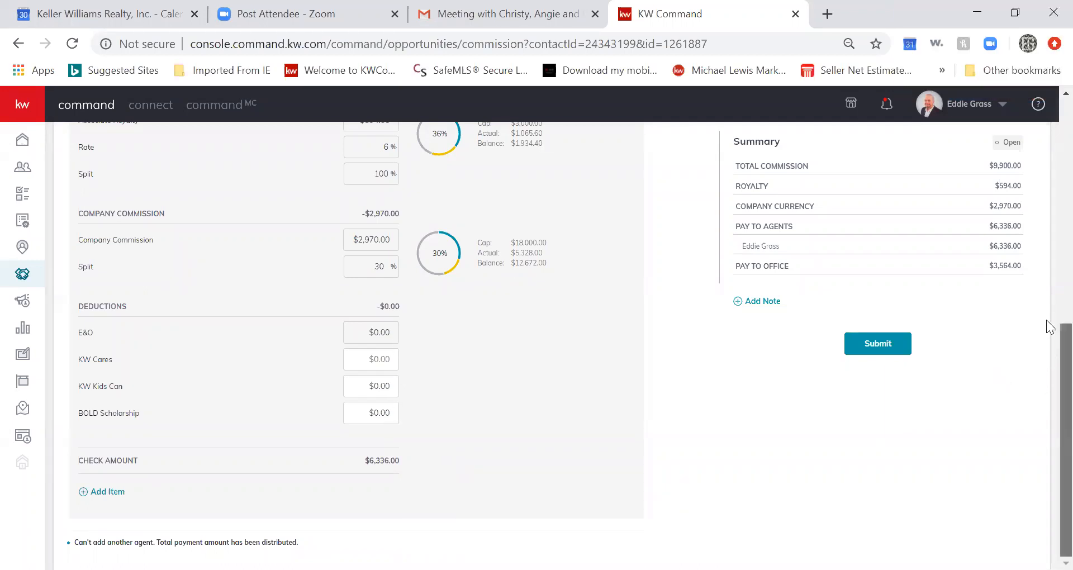
scroll(1048, 335, "up", 5)
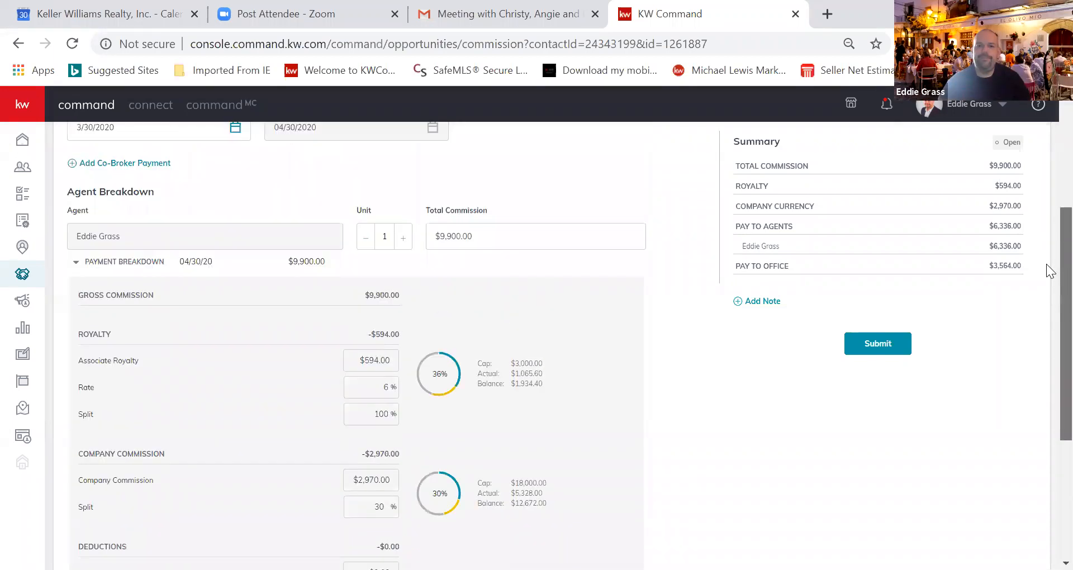
scroll(1046, 241, "up", 4)
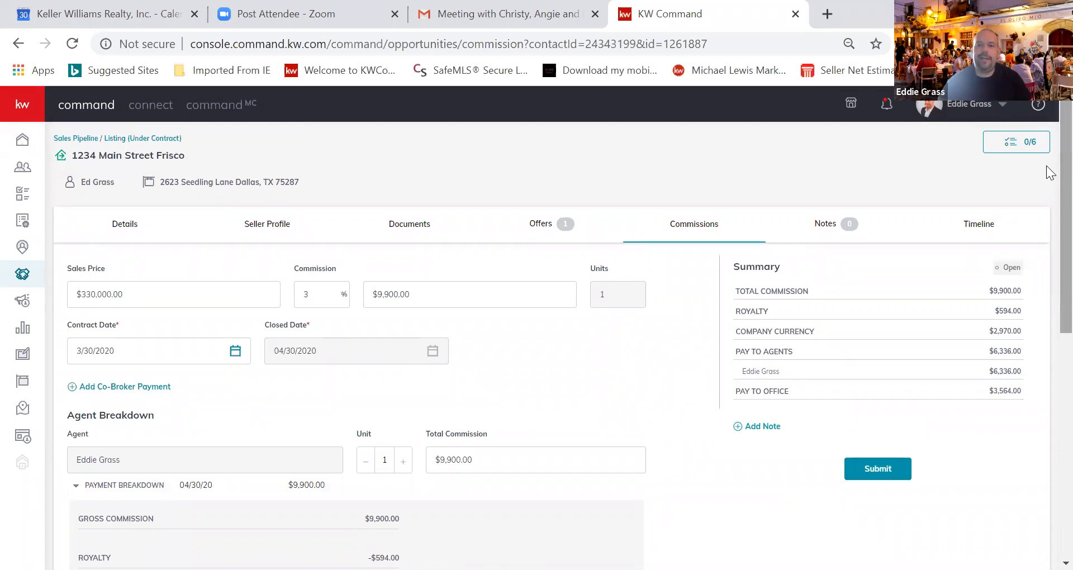
scroll(1047, 172, "down", 6)
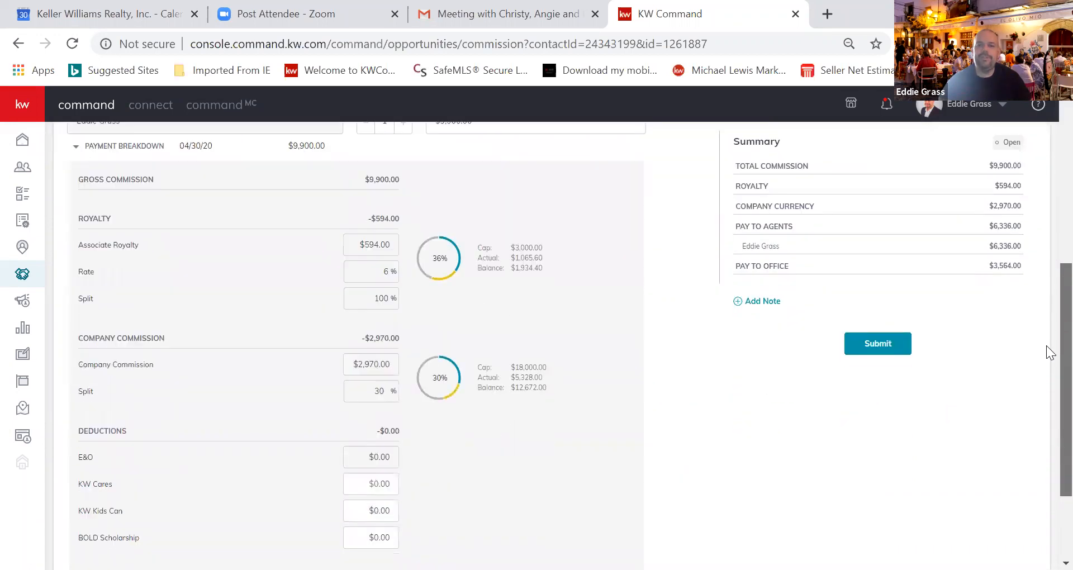
scroll(1047, 352, "down", 2)
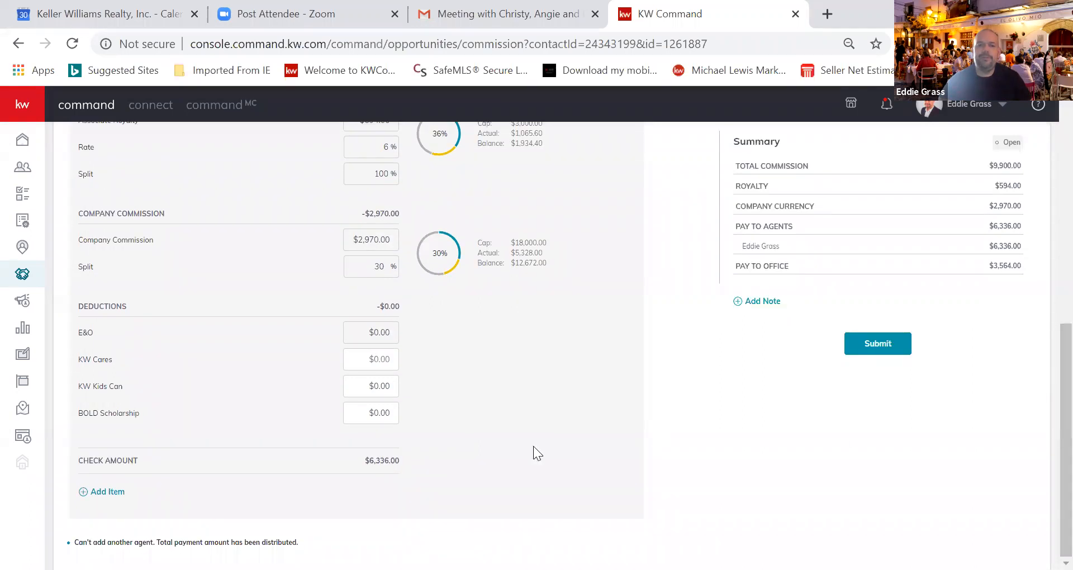
left_click(118, 493)
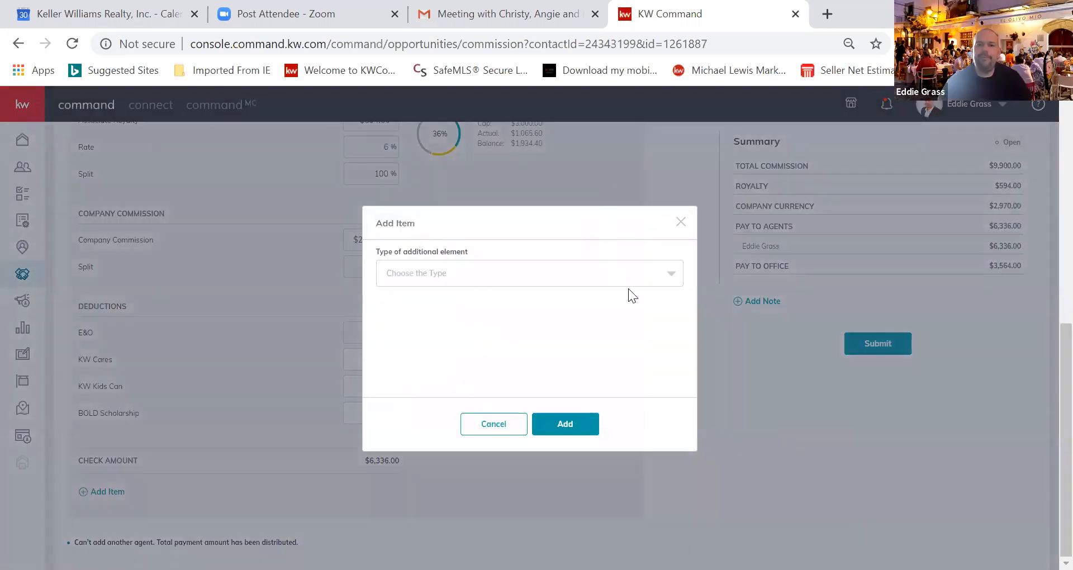
left_click(653, 272)
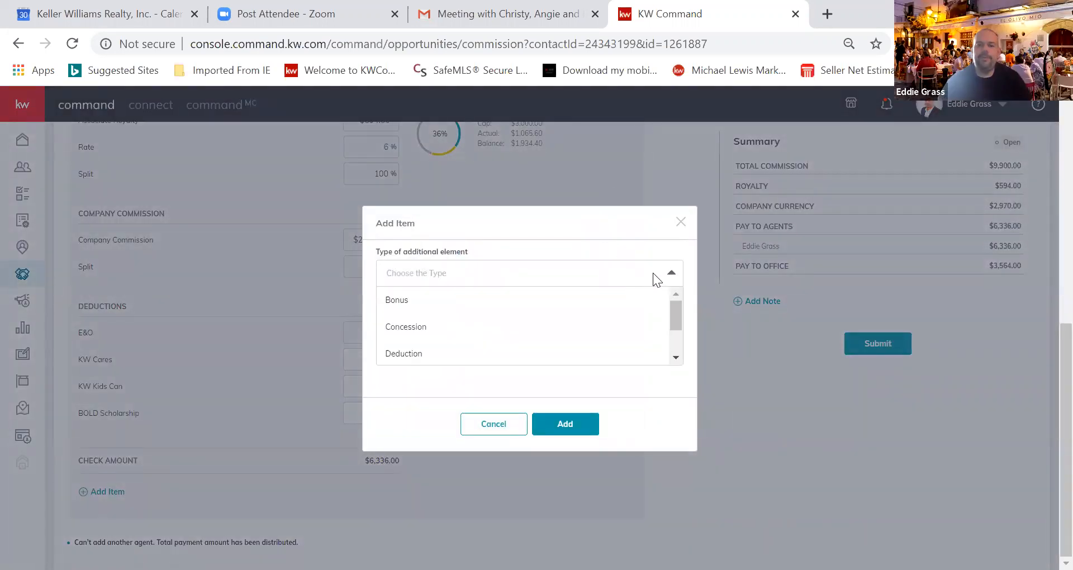
left_click(417, 330)
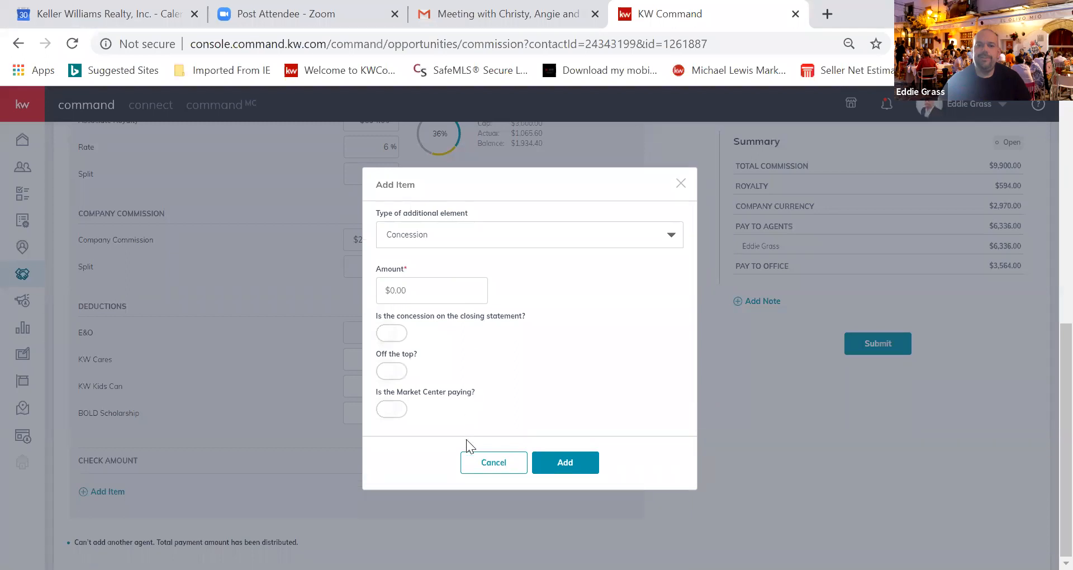
left_click(673, 242)
left_click(432, 316)
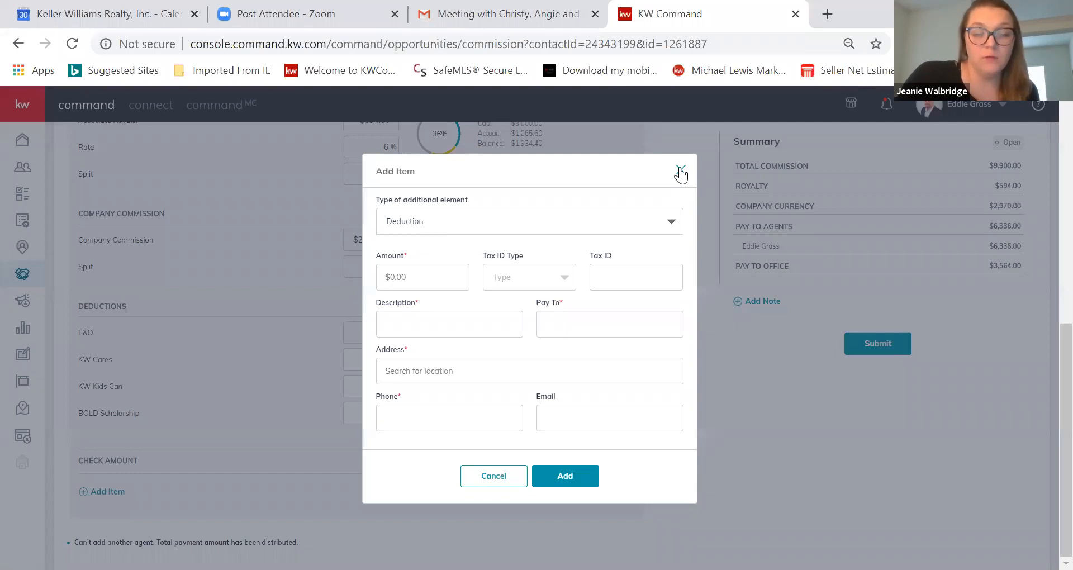
Browse the item types, try Inside Referral, then close the form without adding anything
left_click(673, 227)
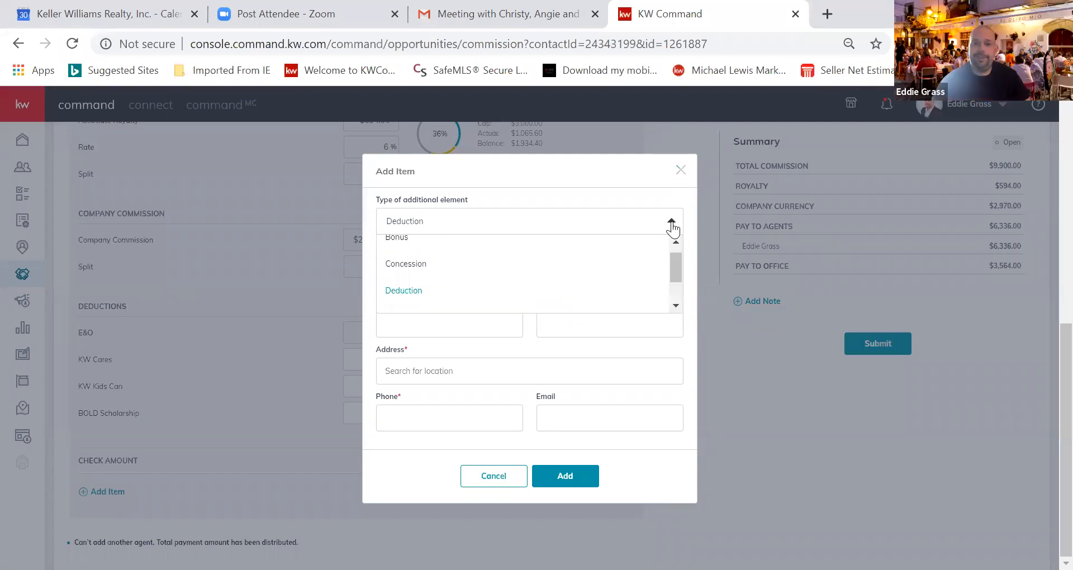
left_click_drag(676, 271, 676, 292)
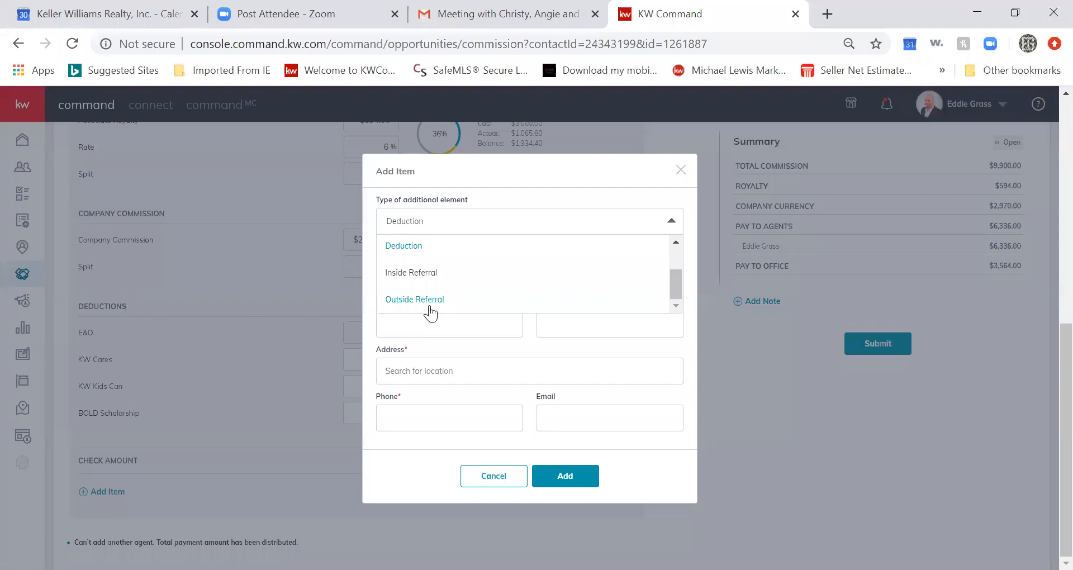
left_click(433, 272)
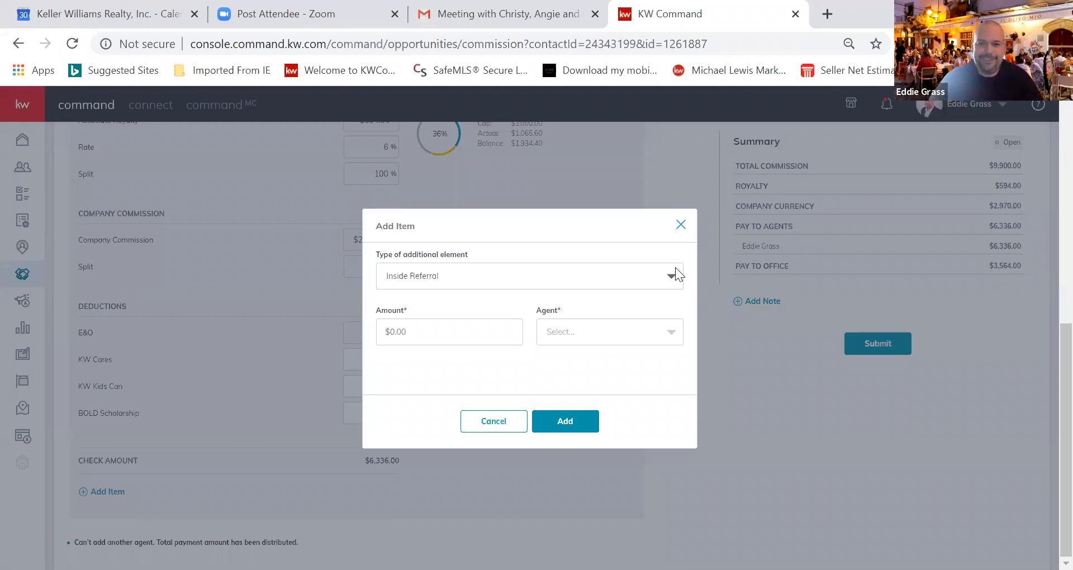
left_click(675, 284)
left_click_drag(676, 336, 676, 358)
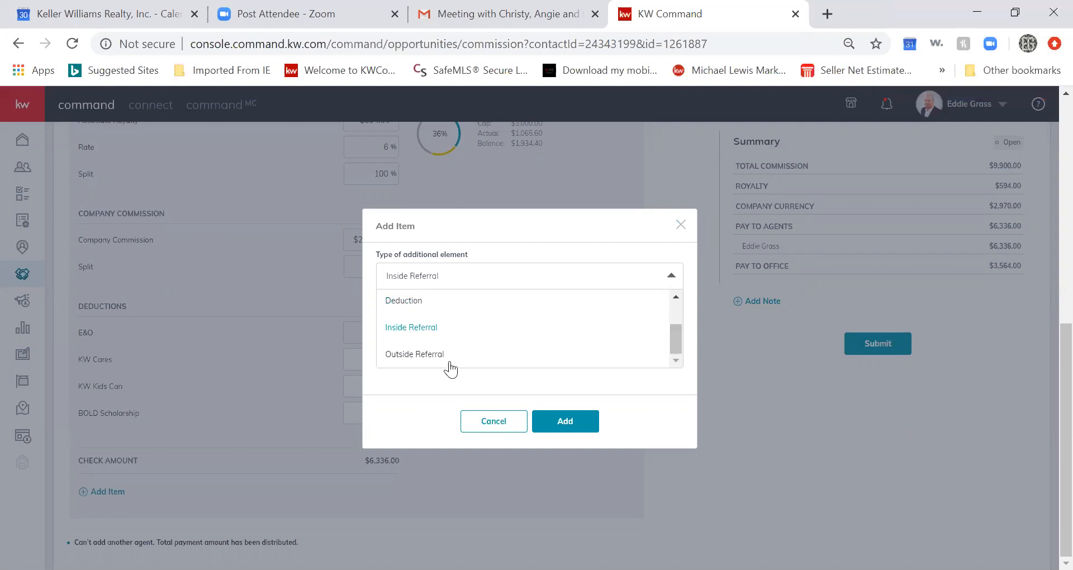
left_click(680, 224)
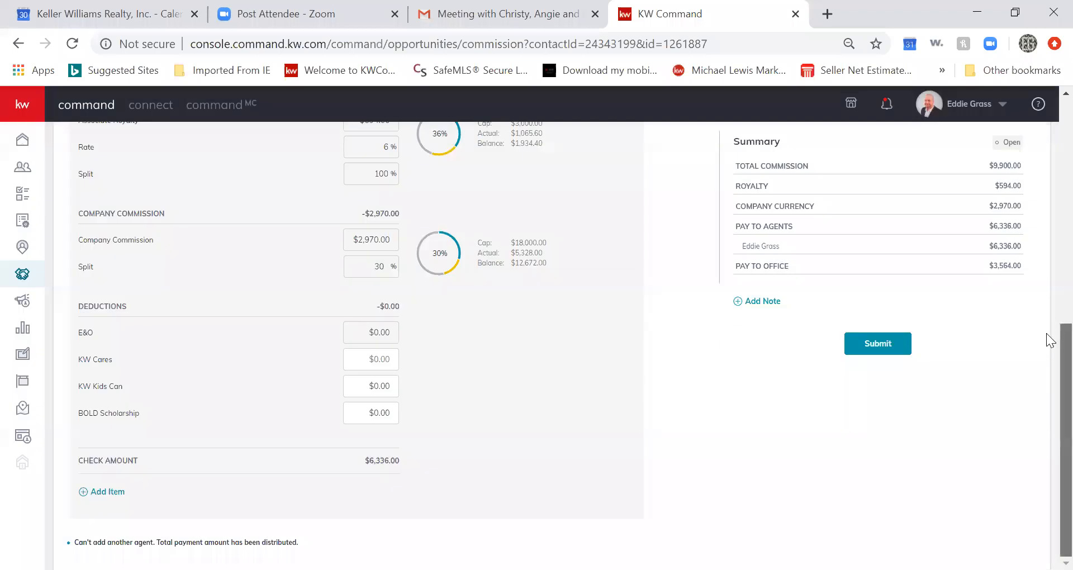
Lower the first agent's unit share and enter $4,500.00 as their total commission
scroll(1046, 334, "up", 2)
scroll(1046, 310, "up", 4)
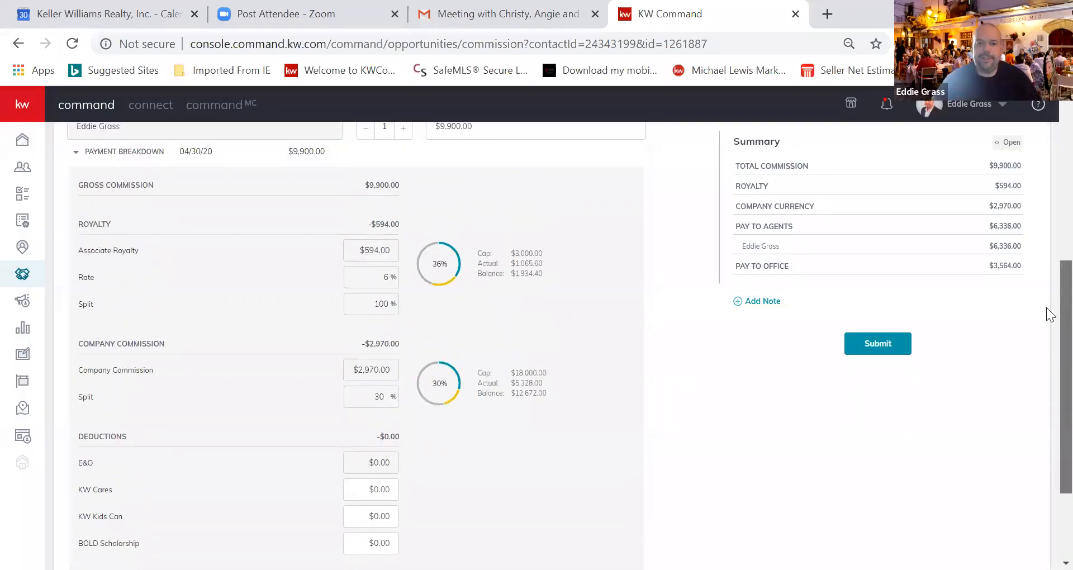
scroll(1046, 215, "up", 2)
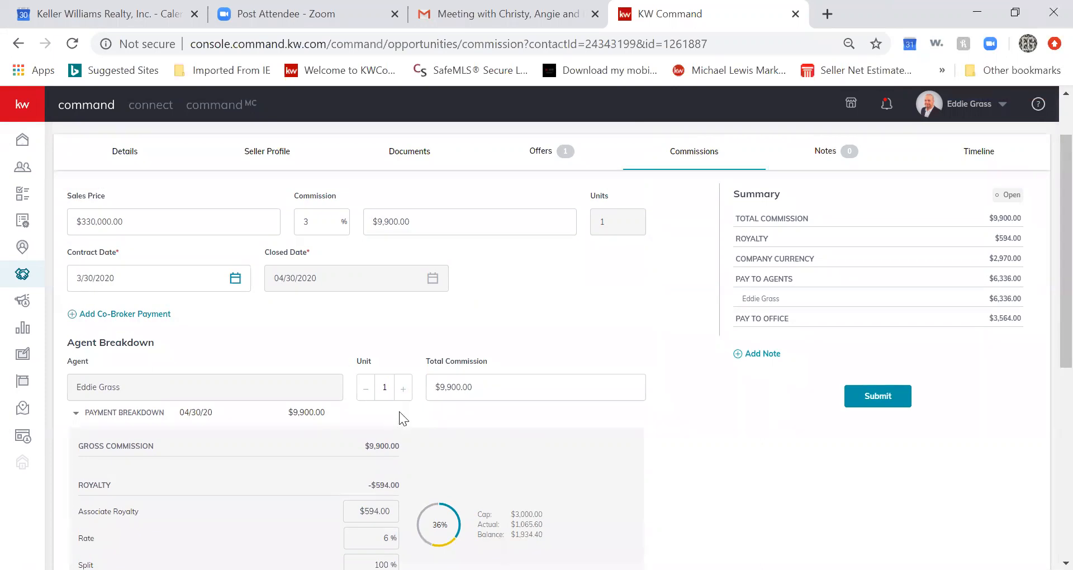
left_click(366, 390)
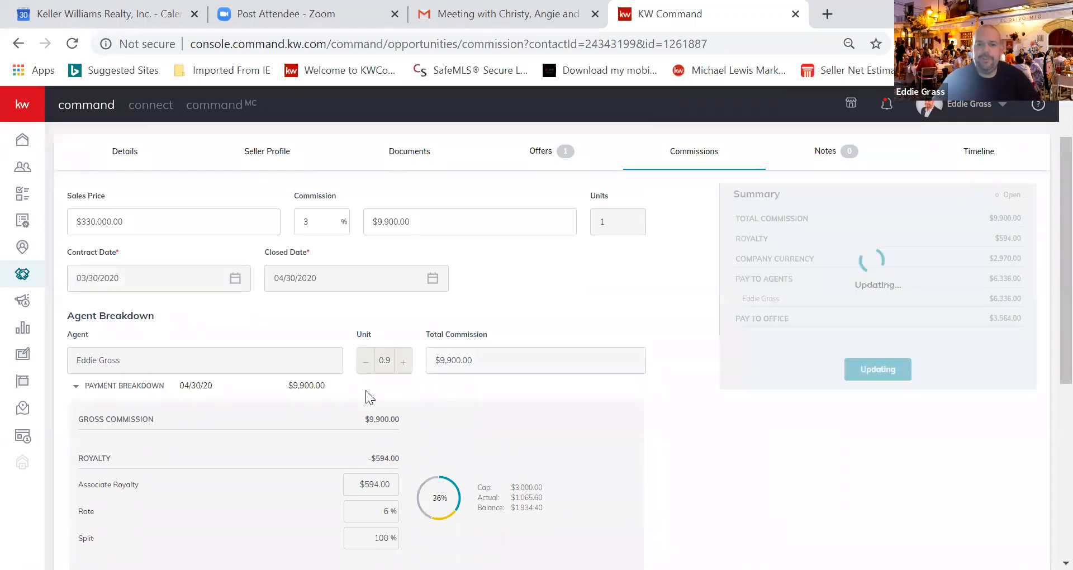
left_click(367, 441)
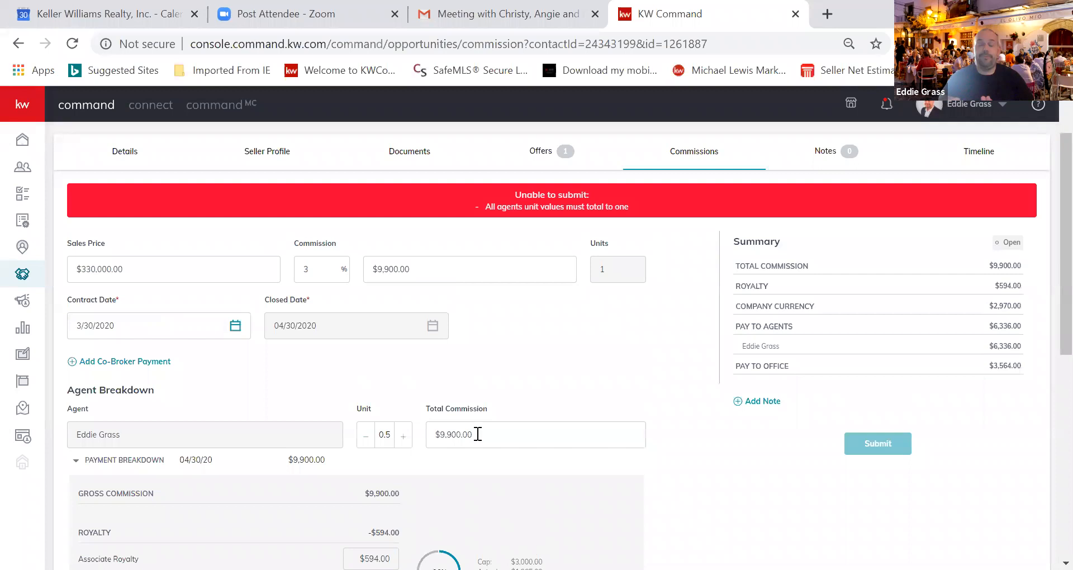
left_click_drag(487, 435, 475, 433)
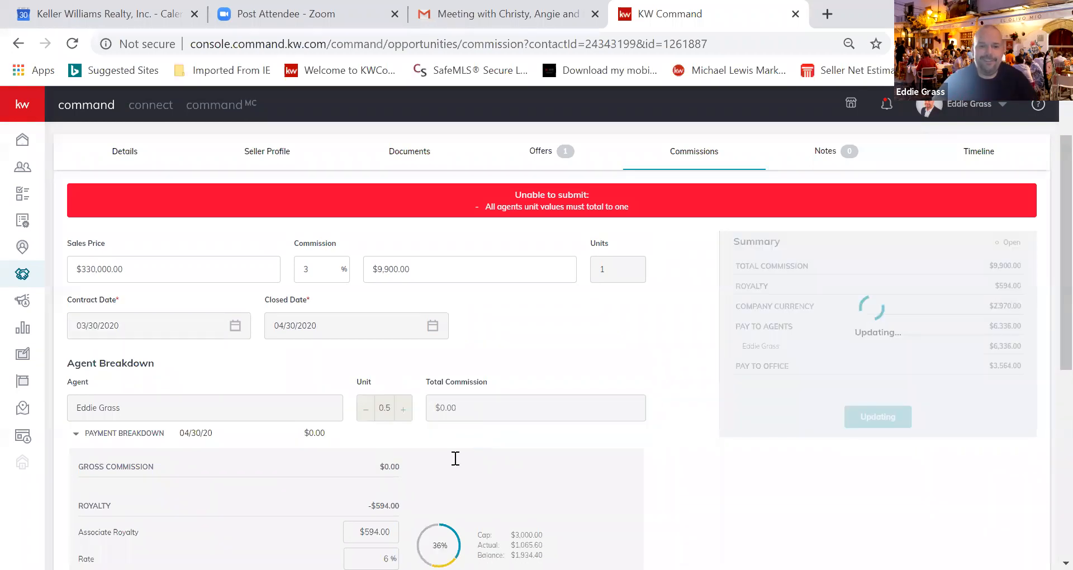
left_click(438, 458)
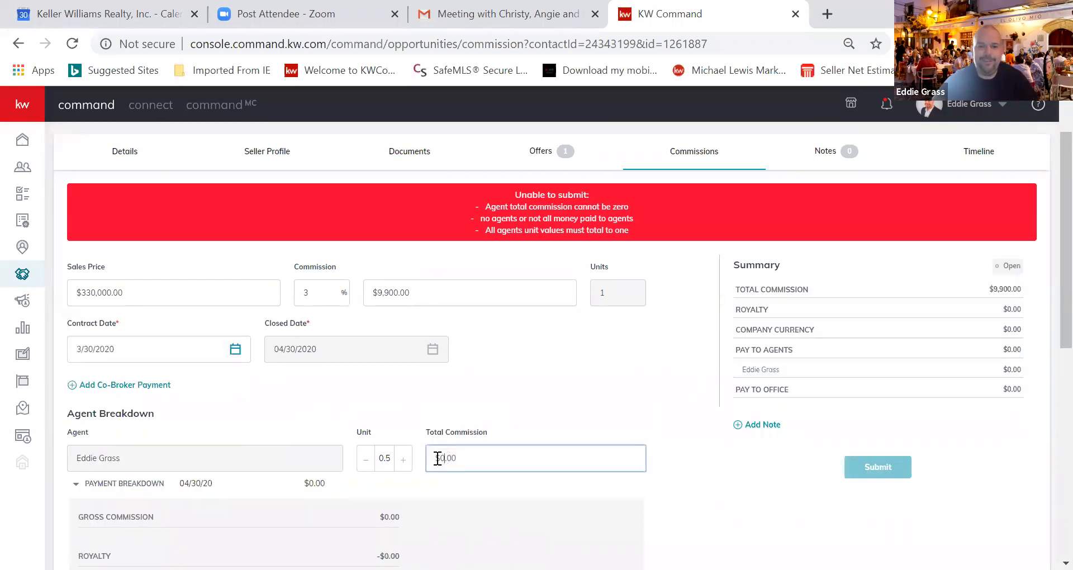
left_click_drag(438, 458, 441, 458)
type("4,500")
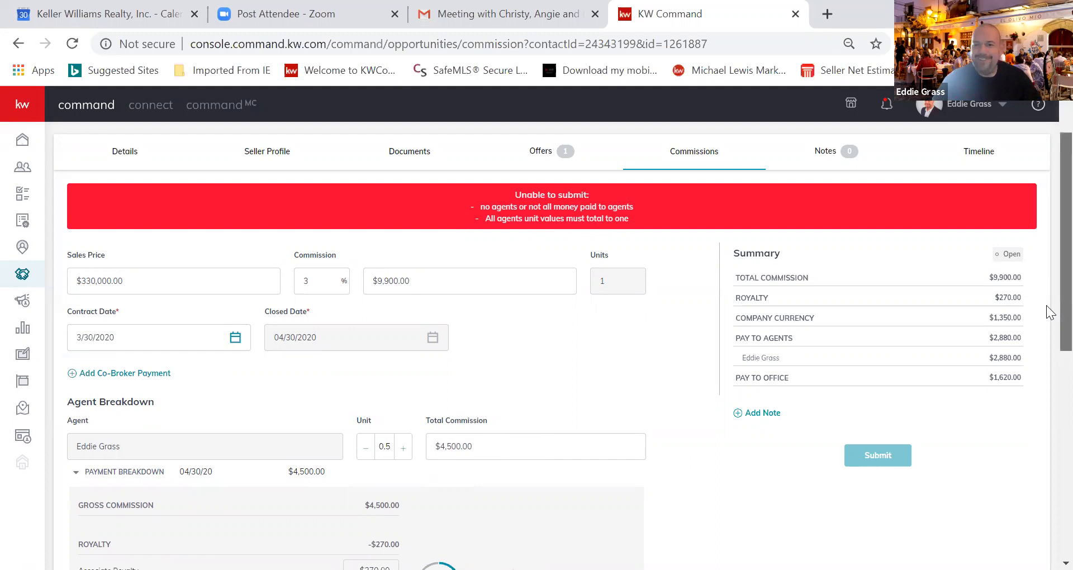
Open the Add Agent dialog at the bottom of the Commissions page
scroll(1048, 313, "down", 1)
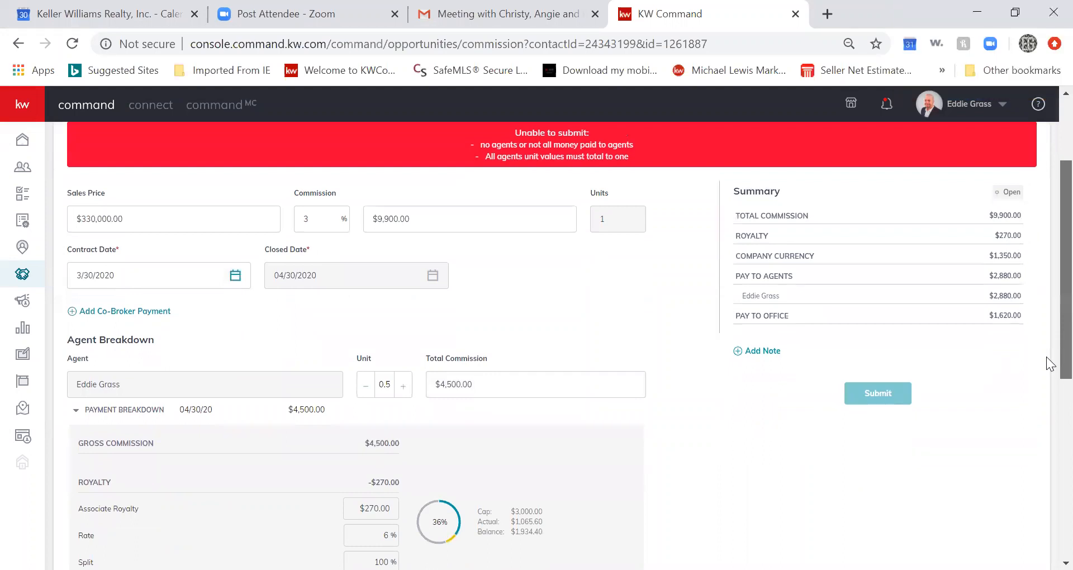
scroll(1048, 391, "down", 3)
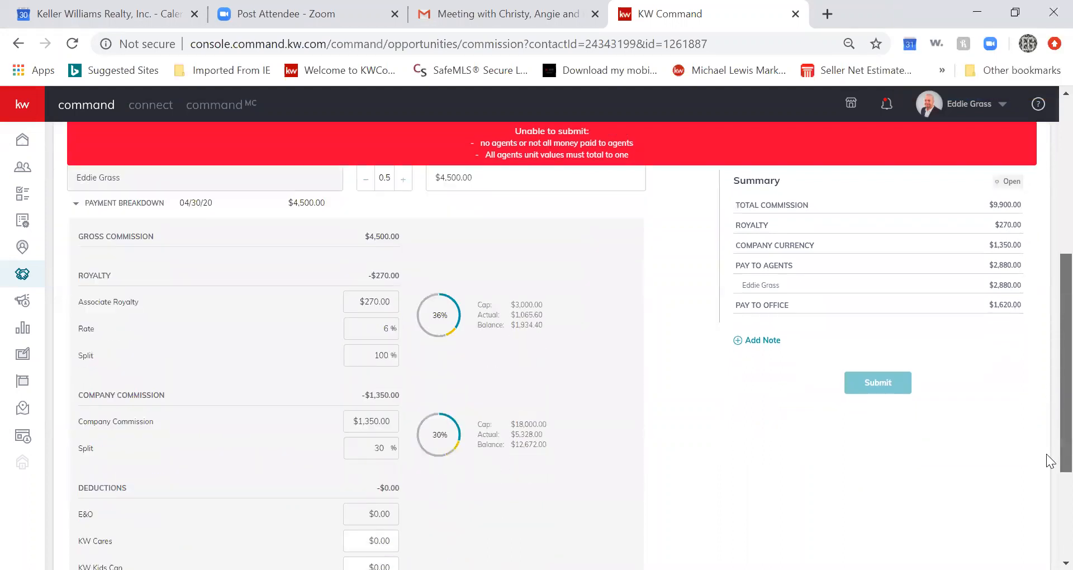
scroll(1046, 499, "down", 3)
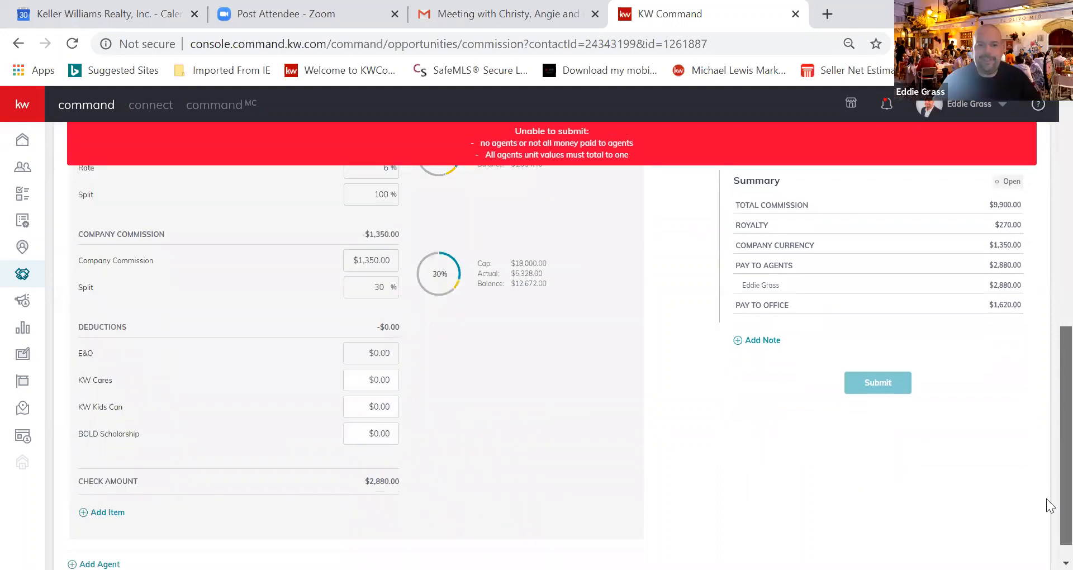
scroll(1046, 498, "down", 1)
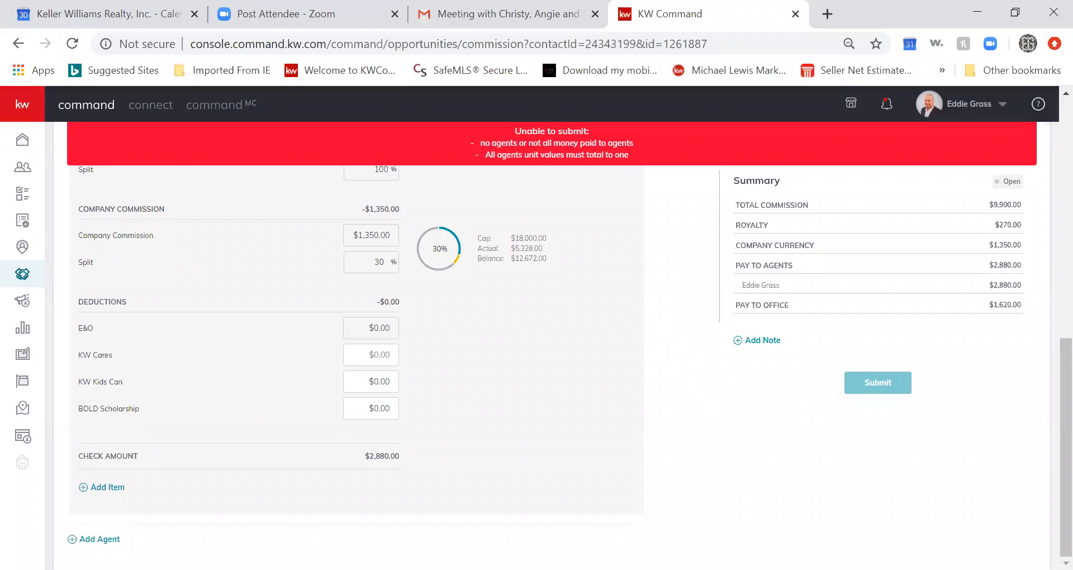
left_click(99, 540)
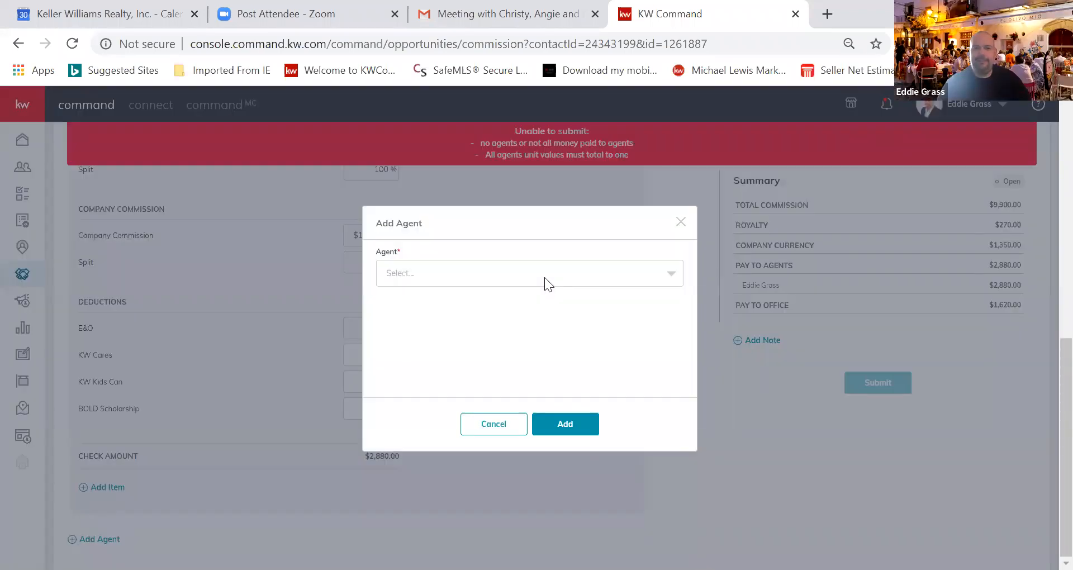
Search the agent list by first name and add the second agent to the commission
left_click(545, 277)
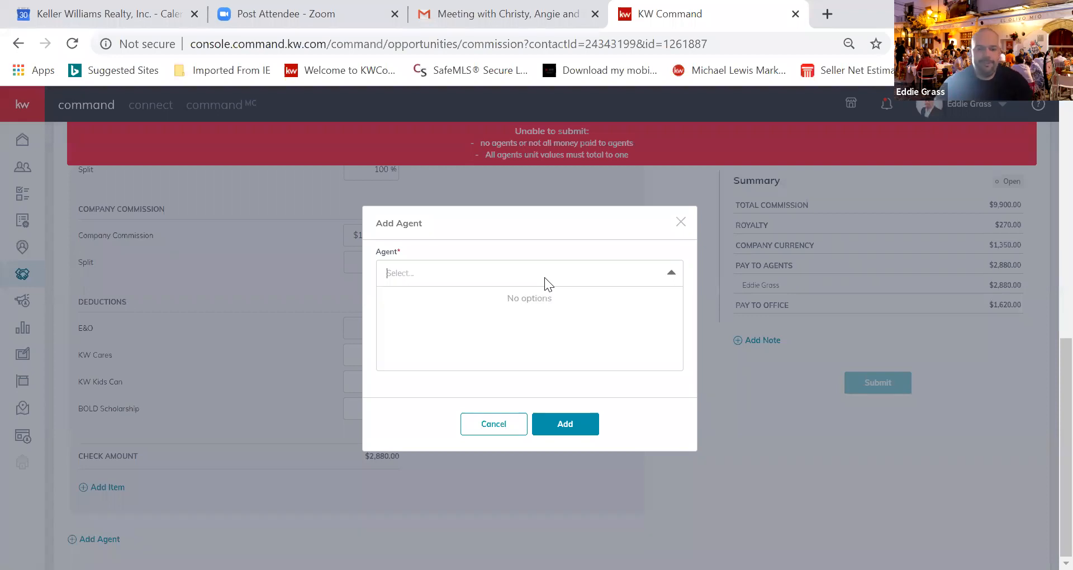
type("A")
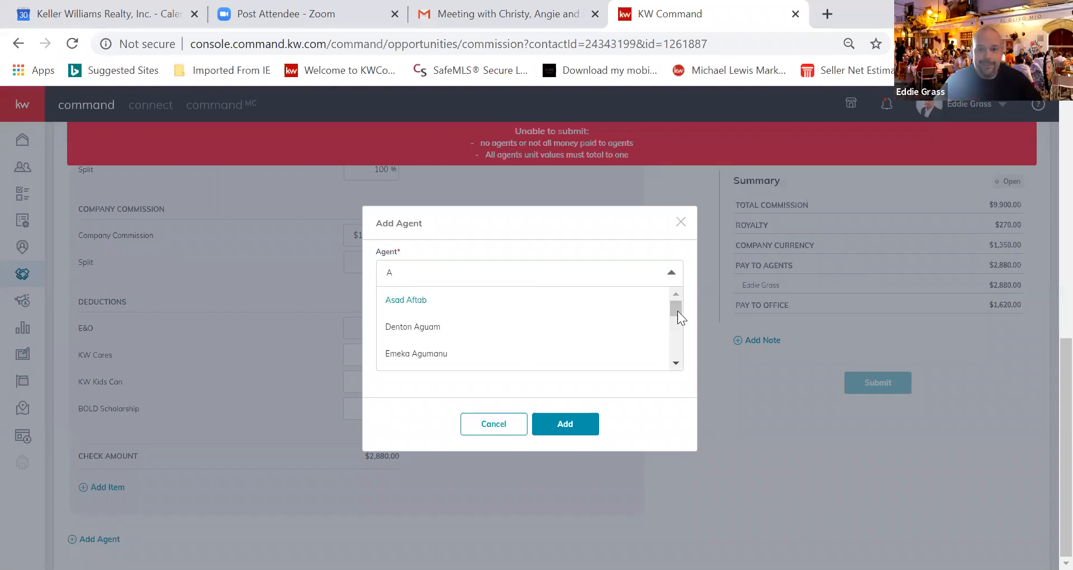
type("my")
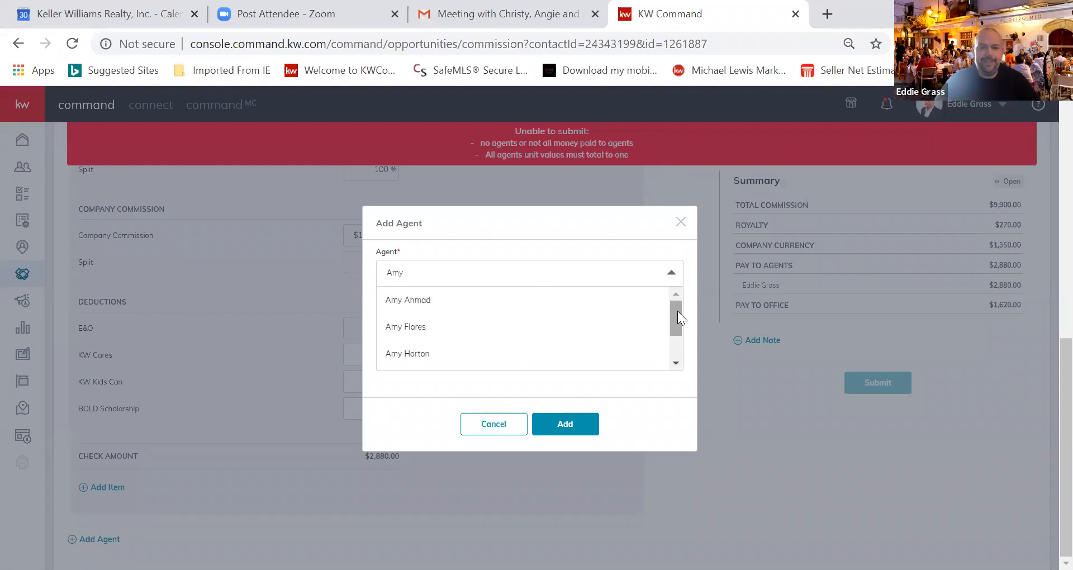
left_click_drag(676, 321, 679, 345)
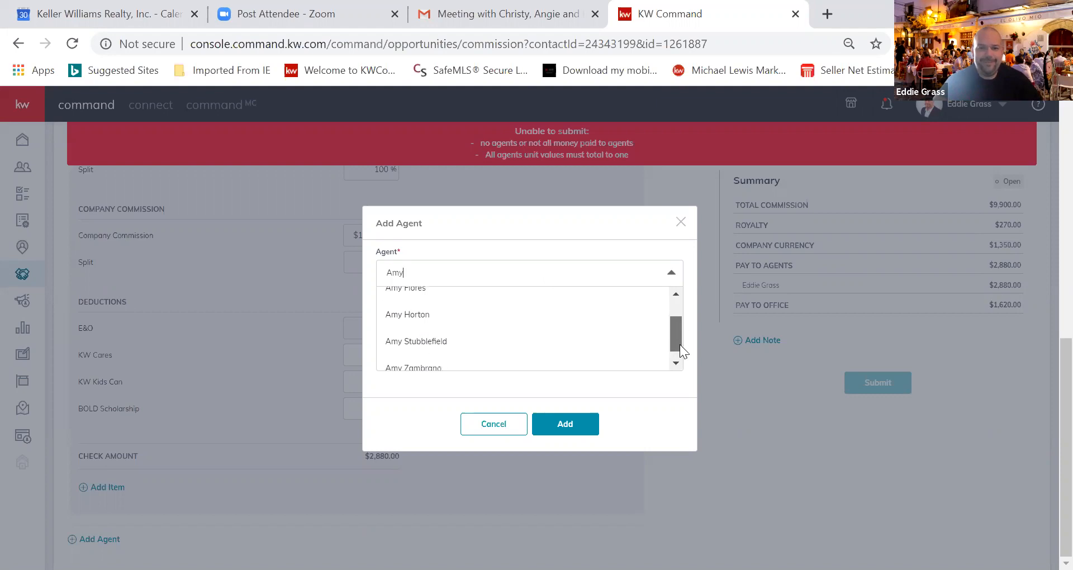
left_click(456, 333)
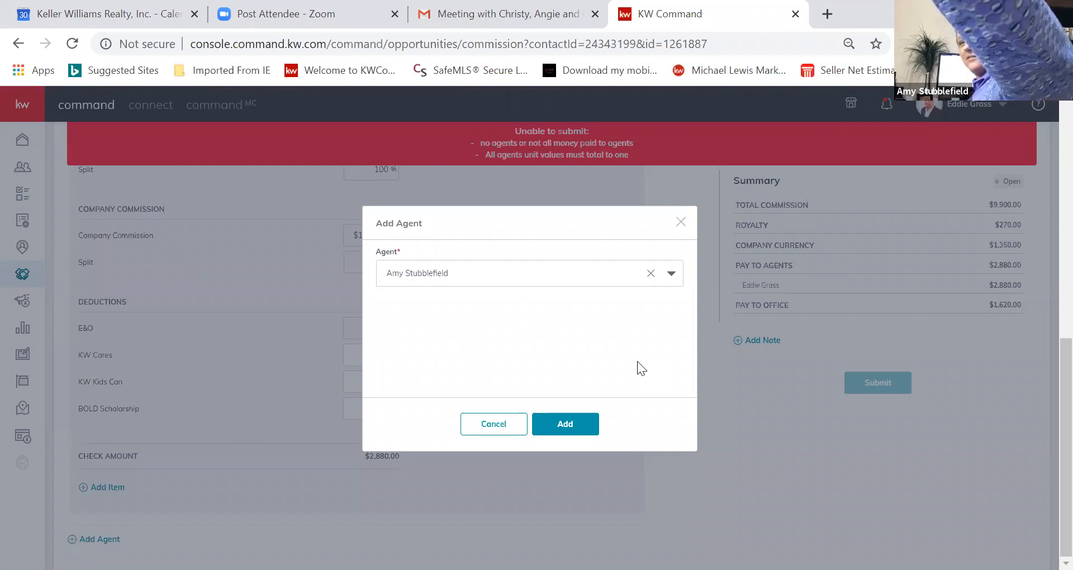
left_click(571, 424)
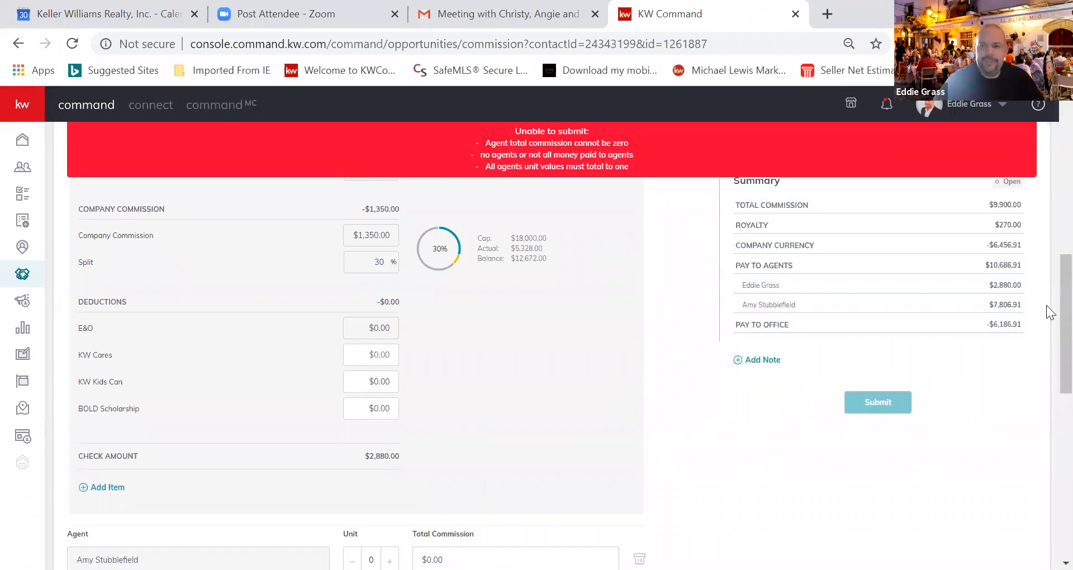
Raise the second agent's unit share to 0.5
scroll(1046, 348, "down", 4)
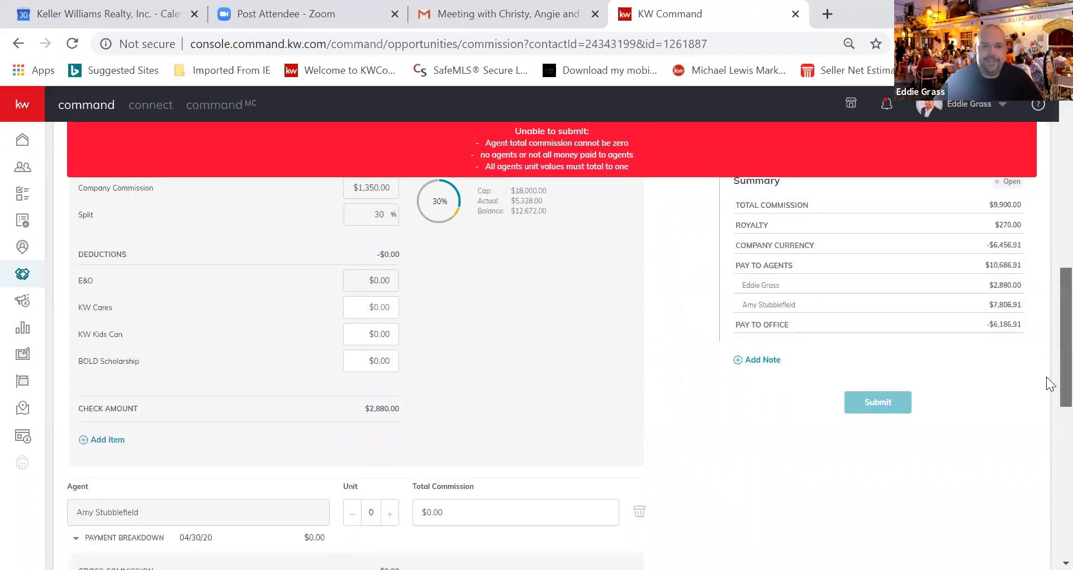
scroll(347, 273, "down", 1)
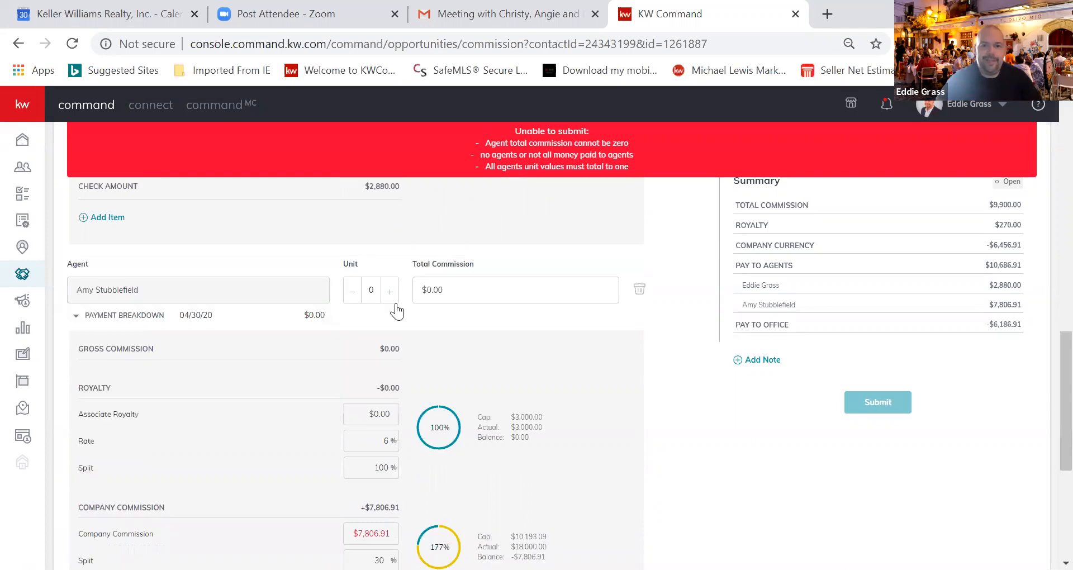
left_click(392, 296)
left_click(392, 296)
left_click(393, 296)
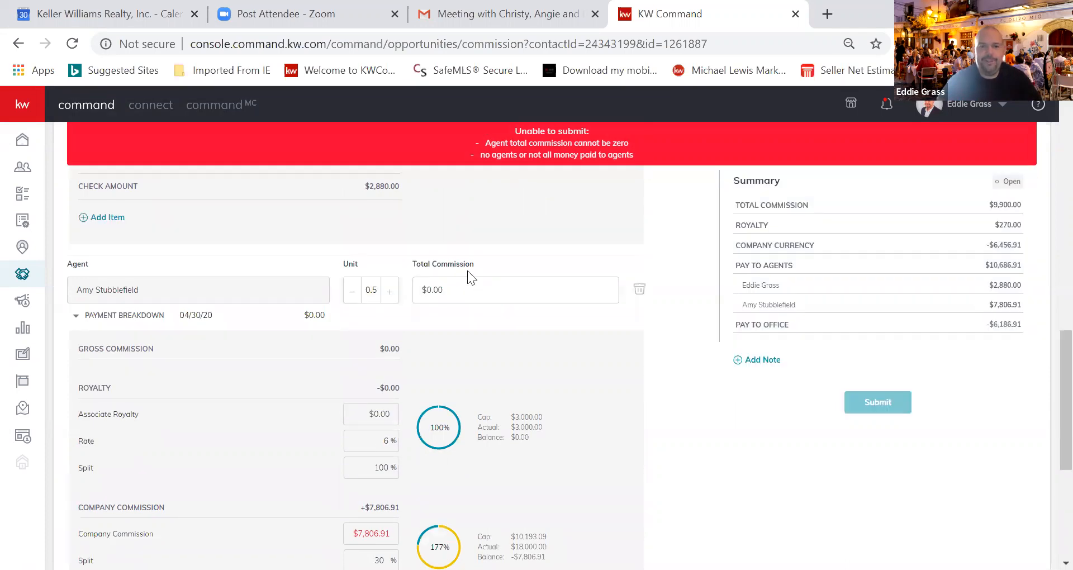
Enter $4,500.00 as the second agent's total commission
double_click(428, 289)
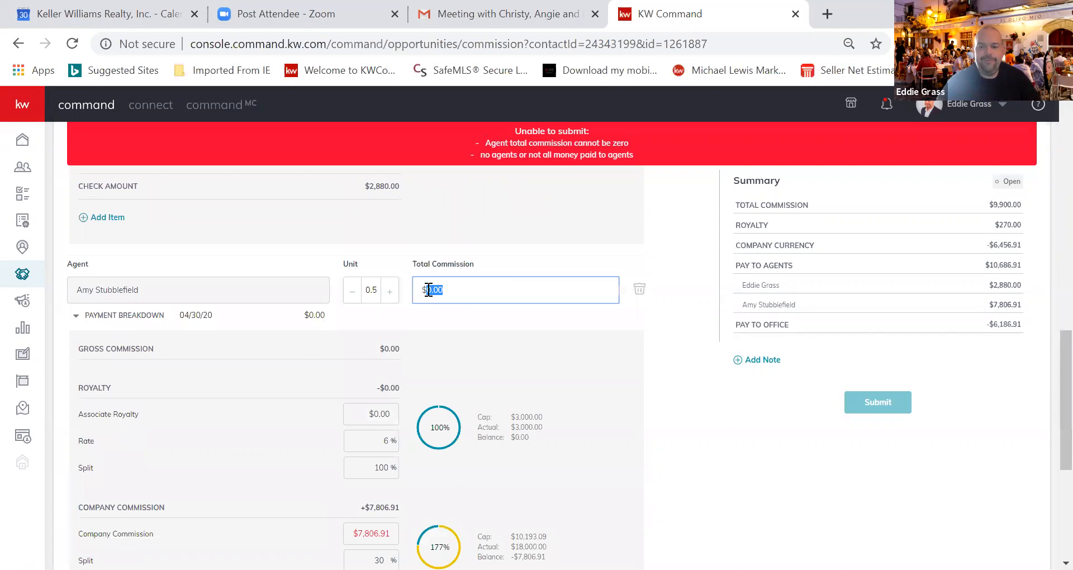
type("45")
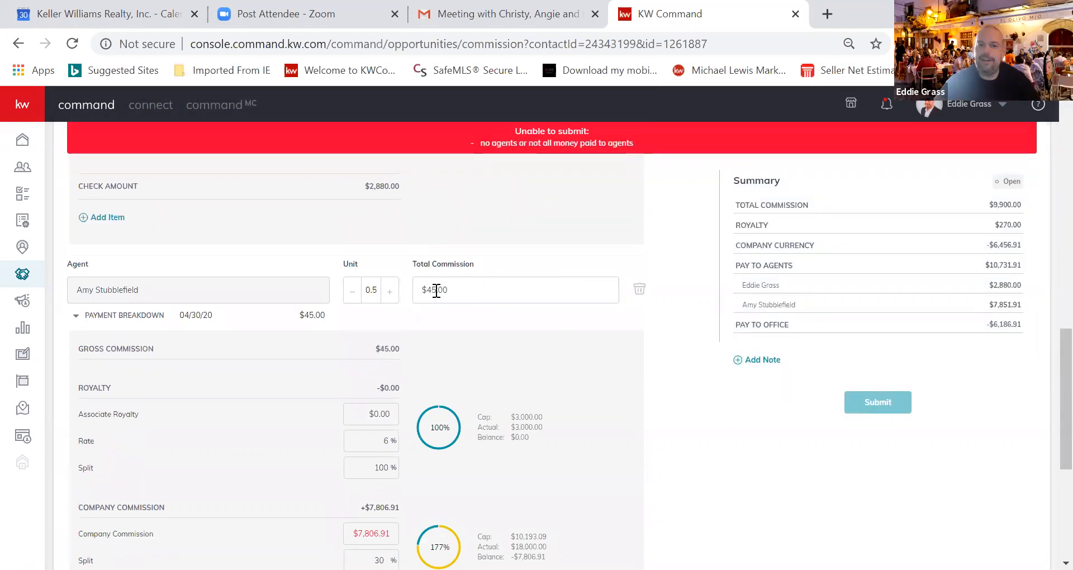
left_click(437, 290)
type("00")
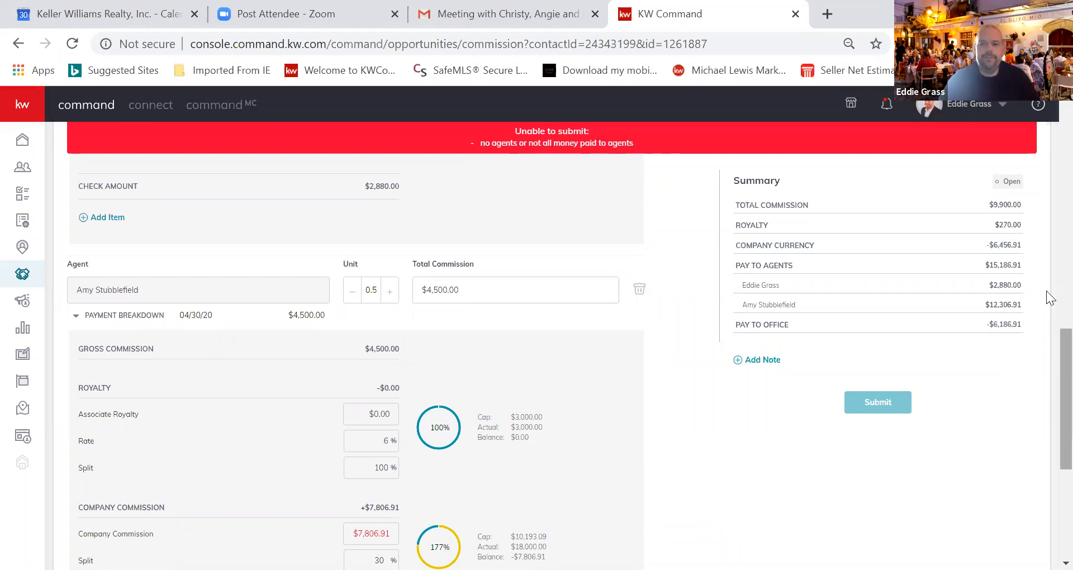
scroll(1046, 251, "up", 12)
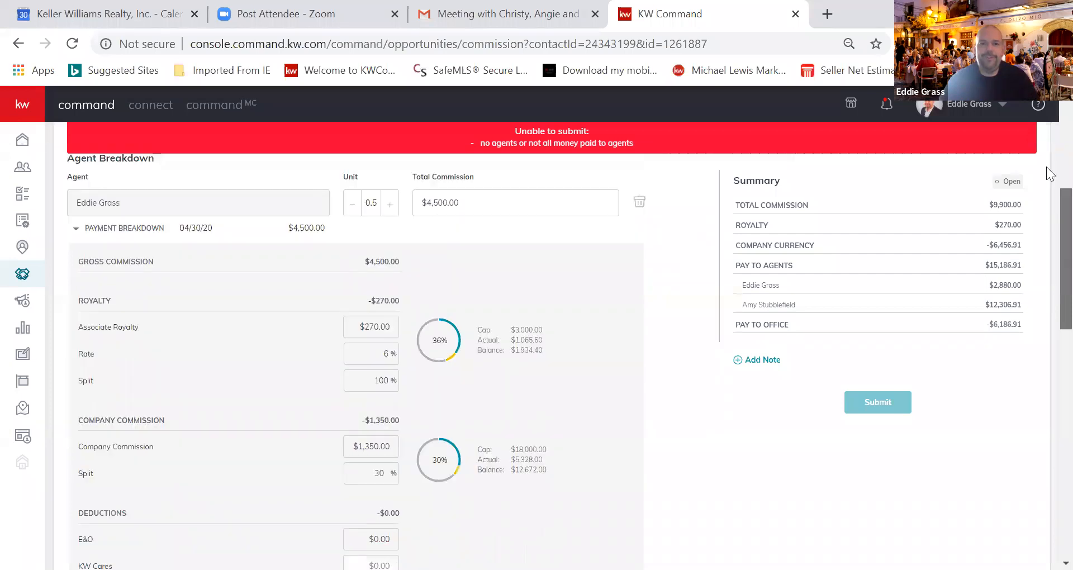
scroll(1050, 173, "up", 5)
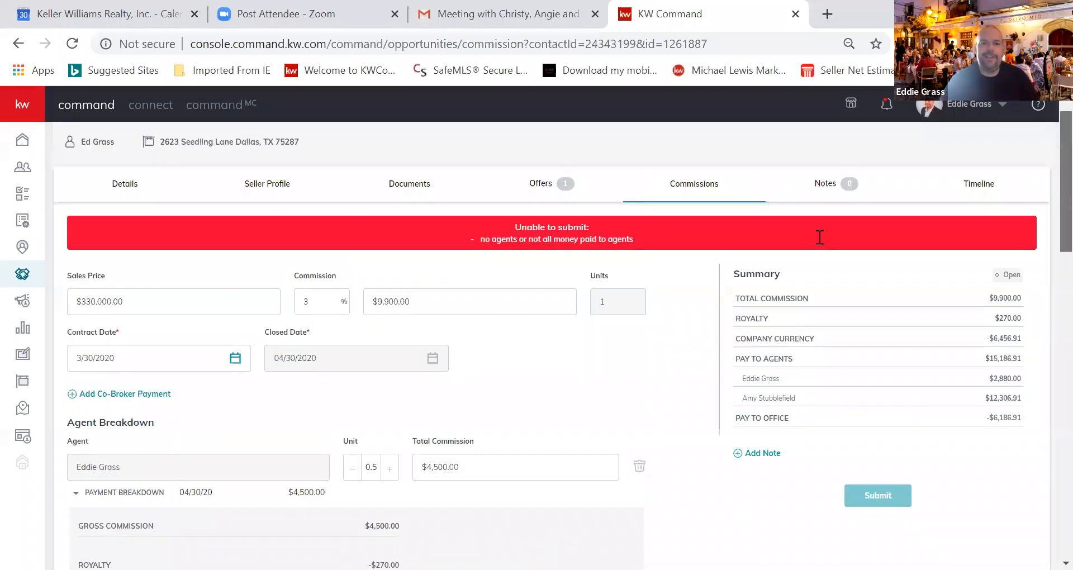
scroll(820, 237, "down", 1)
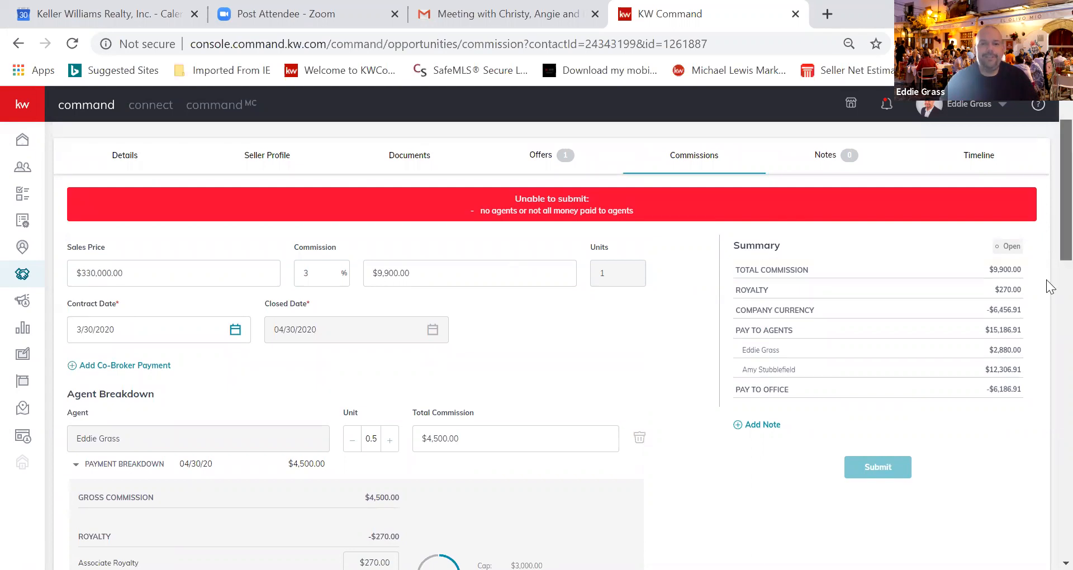
Change the first agent's total commission to $4,950.00
scroll(1050, 287, "down", 3)
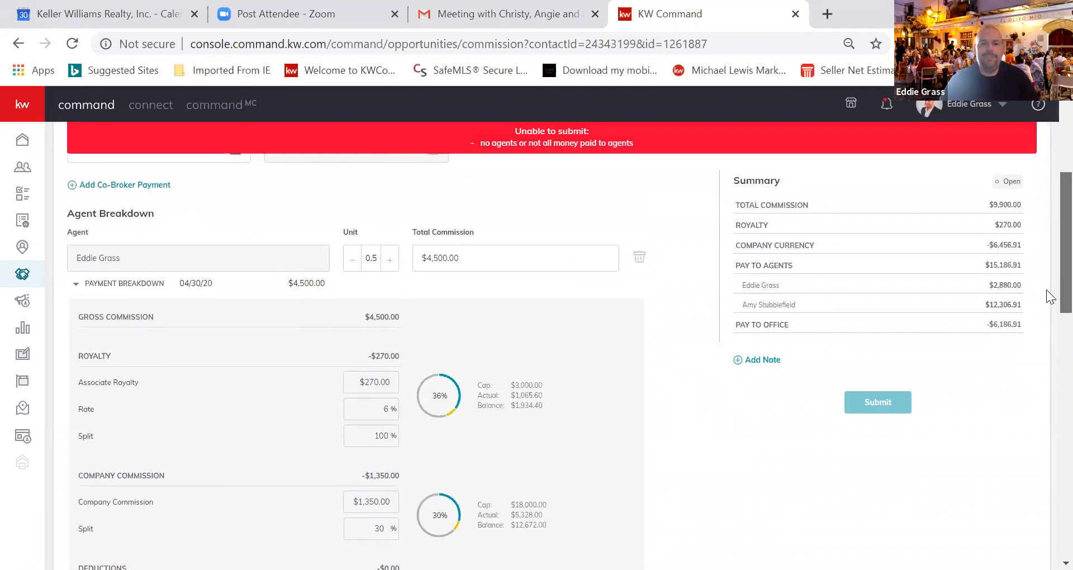
left_click_drag(1046, 290, 1046, 294)
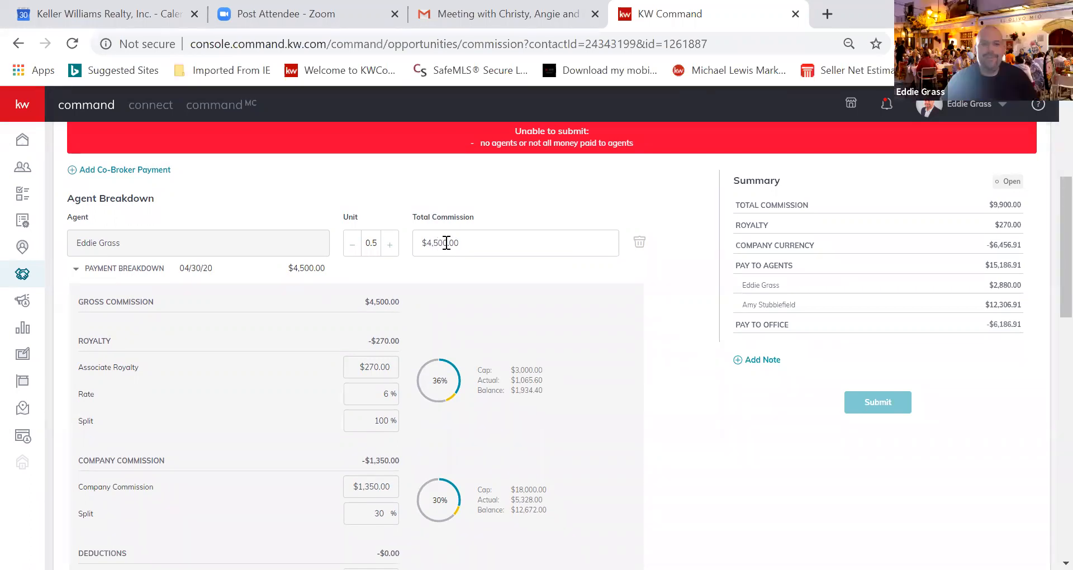
left_click_drag(445, 243, 439, 242)
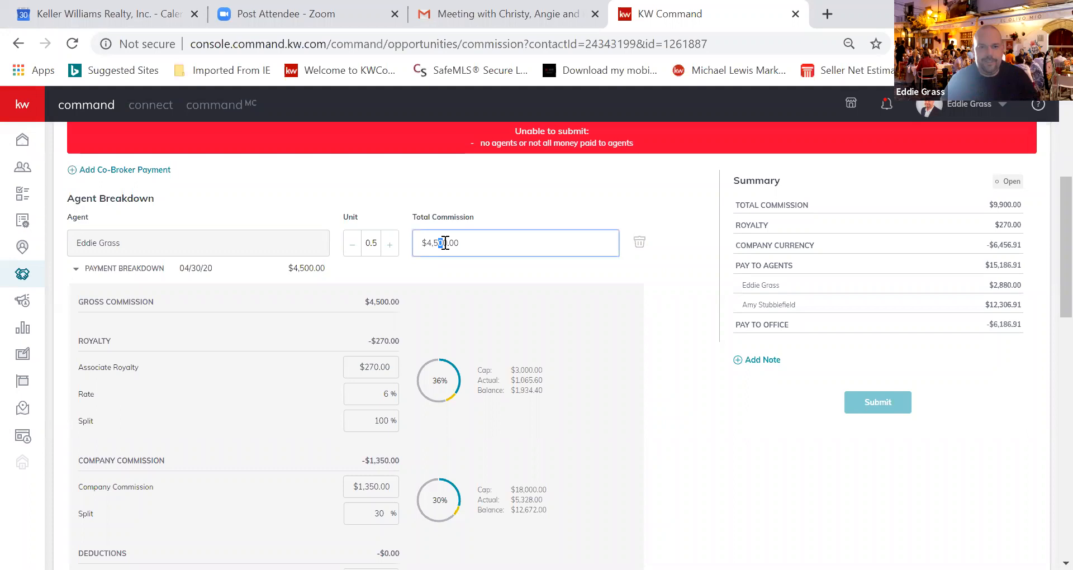
key("BackSpace")
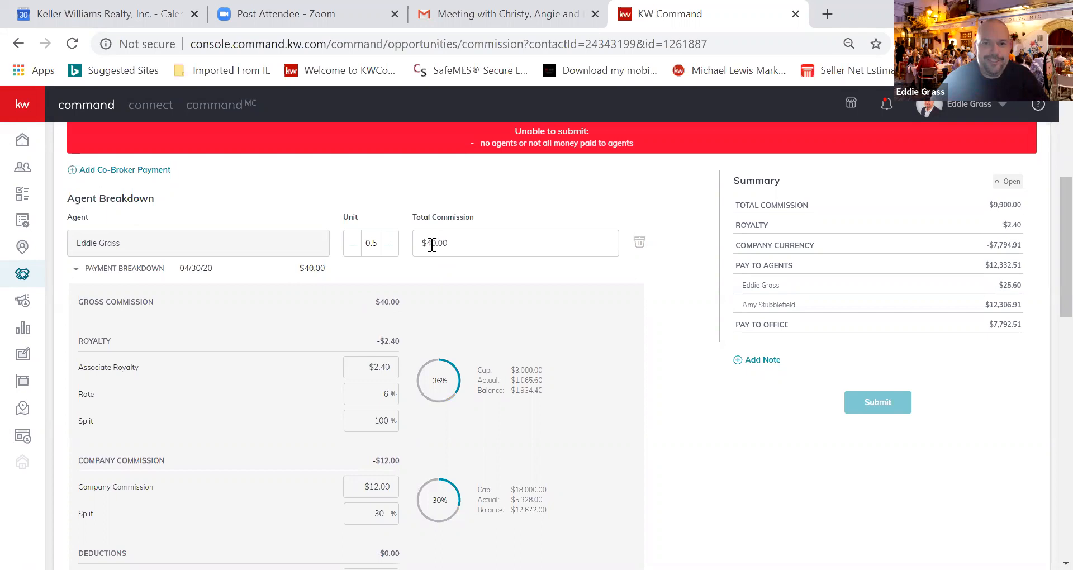
left_click(431, 244)
type("95")
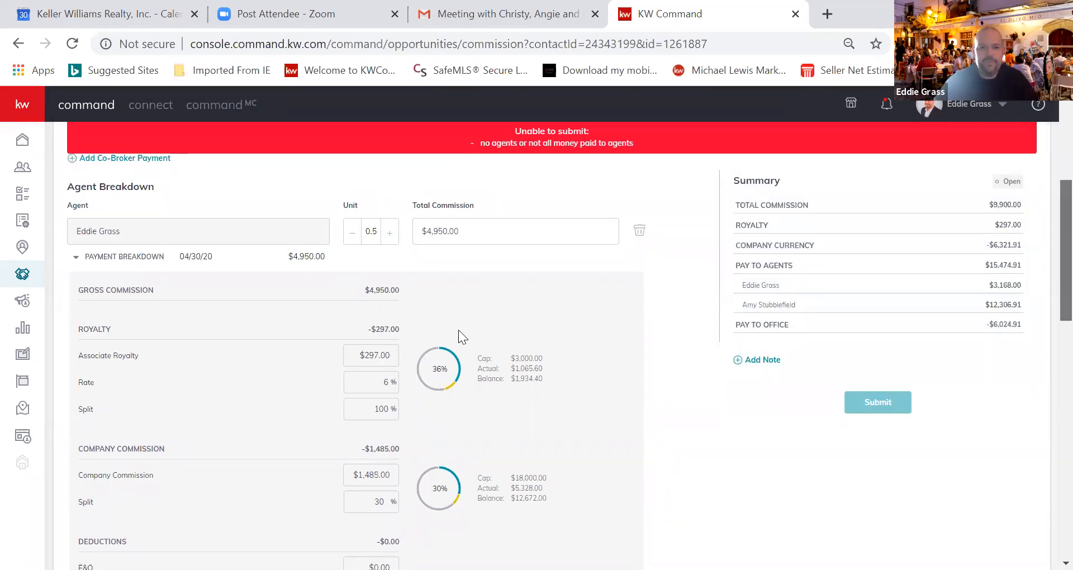
Change the second agent's total commission to $4,950.00 as well
scroll(457, 335, "down", 10)
left_click(442, 304)
key("BackSpace")
key("BackSpace")
type("950.00")
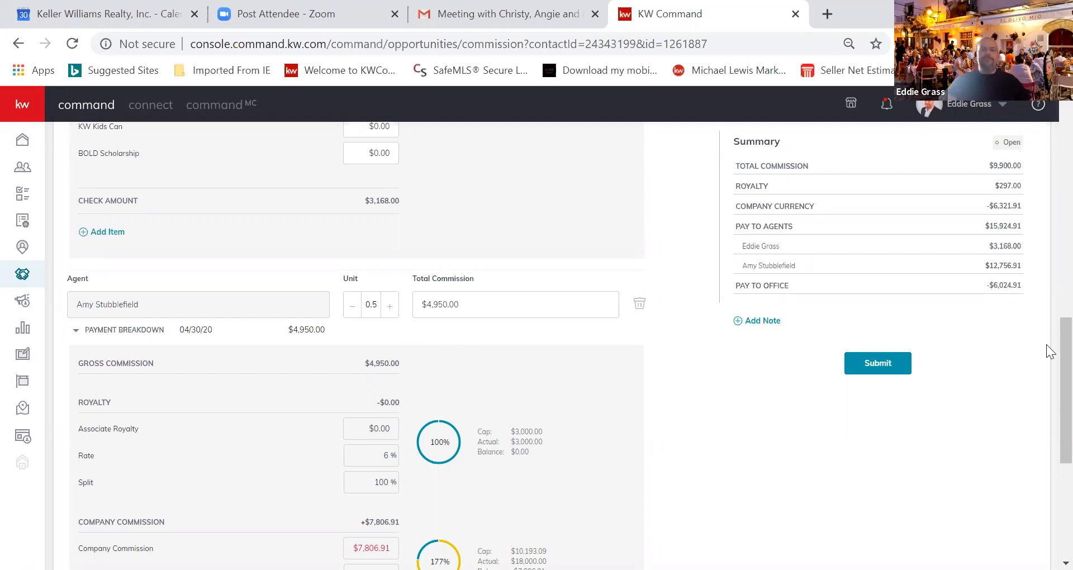
scroll(1046, 298, "up", 10)
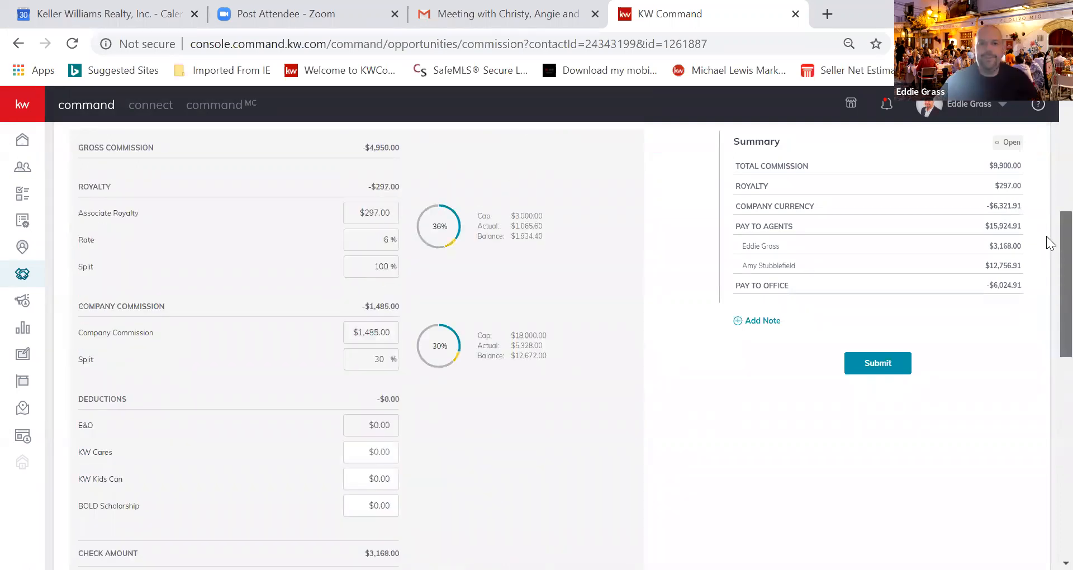
scroll(1048, 159, "up", 2)
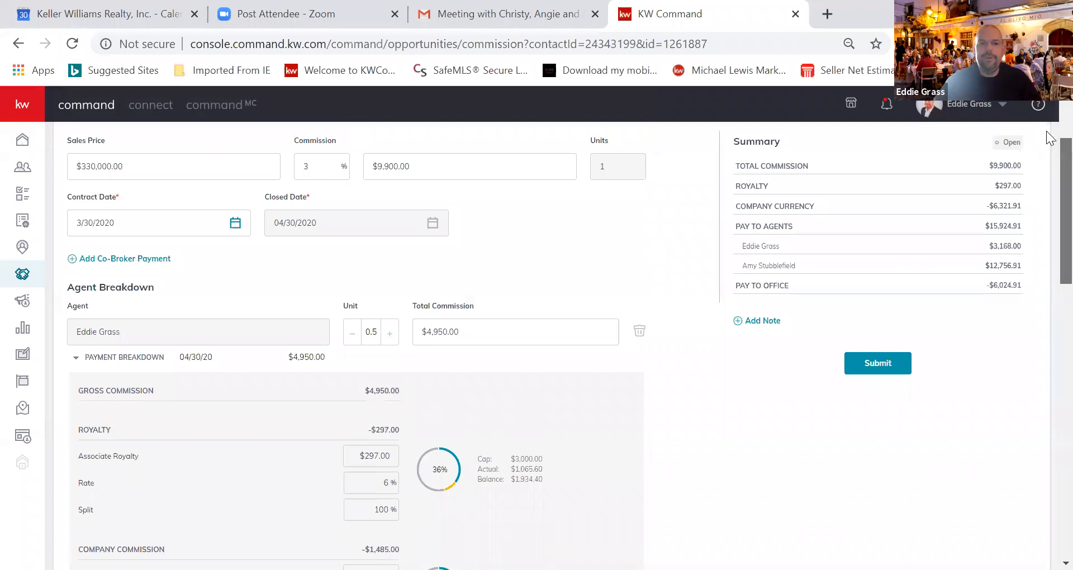
scroll(1051, 129, "up", 1)
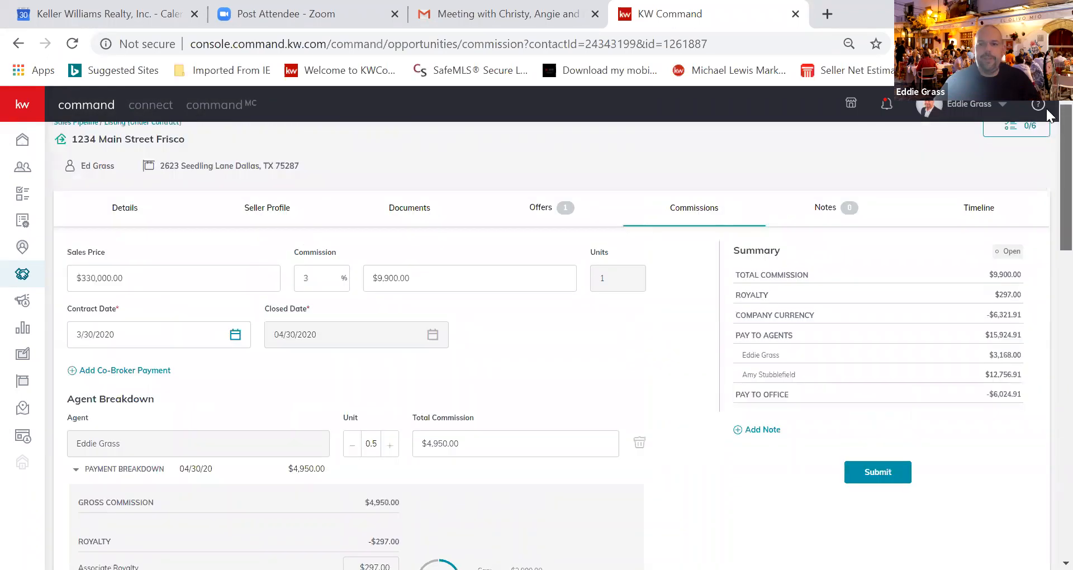
scroll(1049, 110, "up", 1)
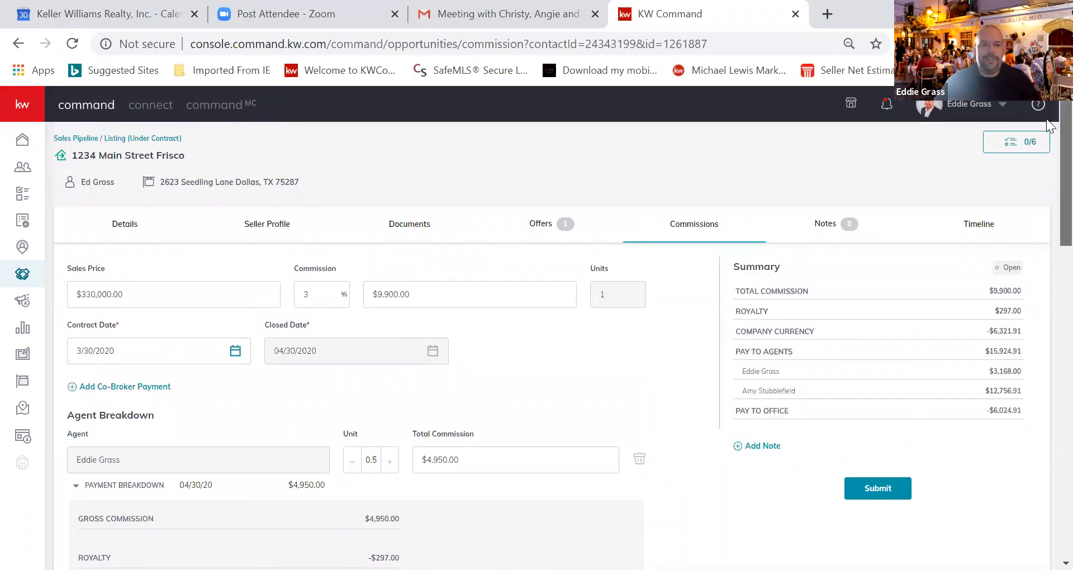
scroll(1047, 146, "down", 1)
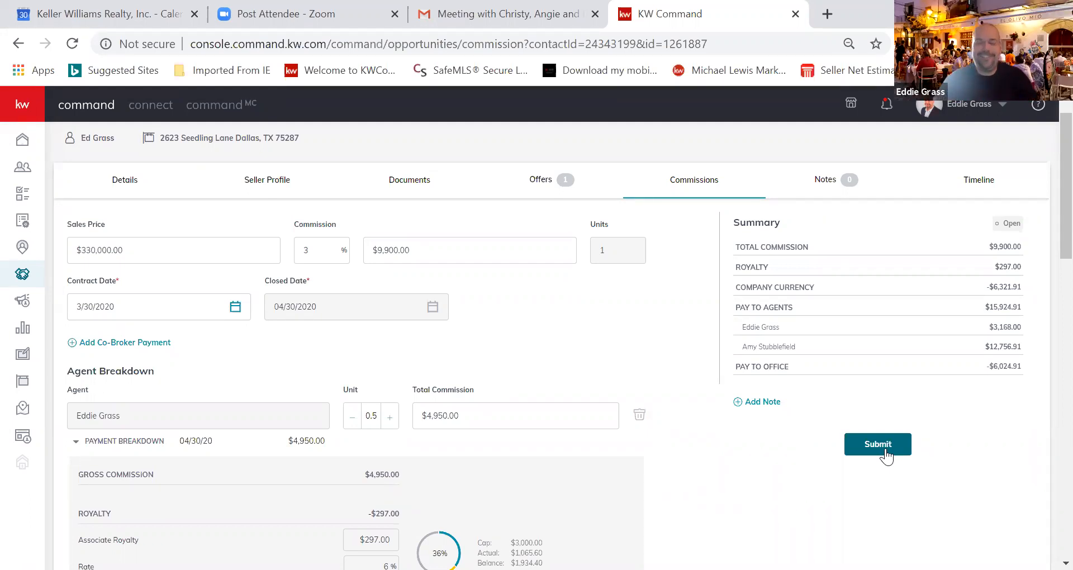
Add a note reading 'Lawyers Title email' to the commission
left_click(760, 403)
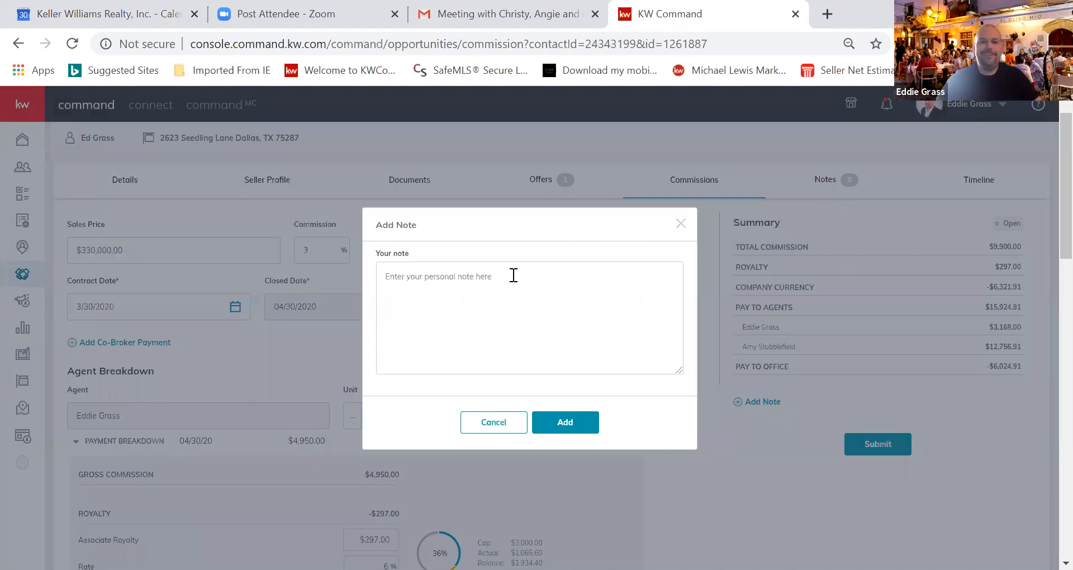
left_click(382, 277)
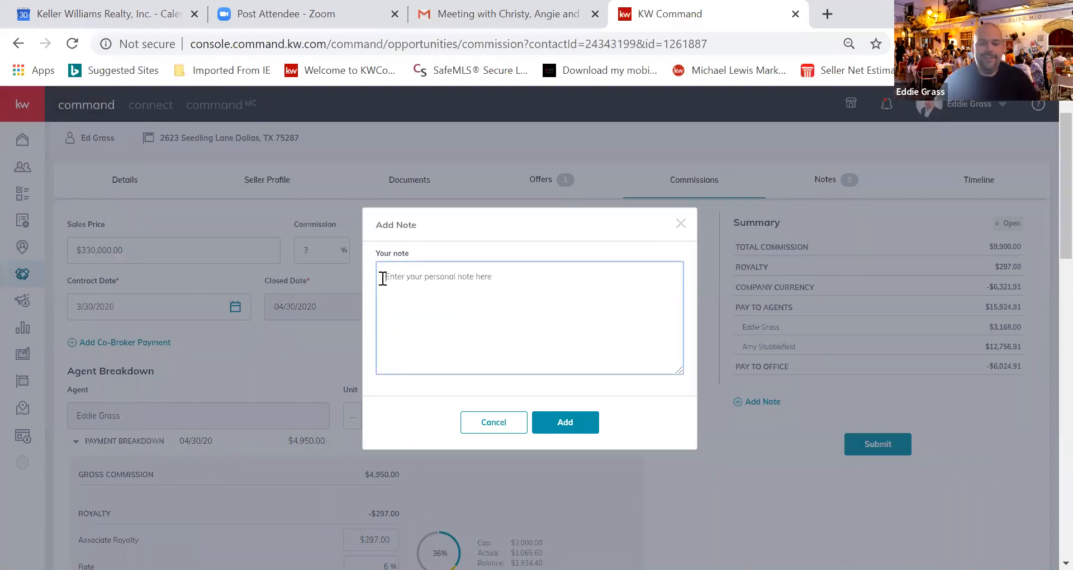
type("Lawy")
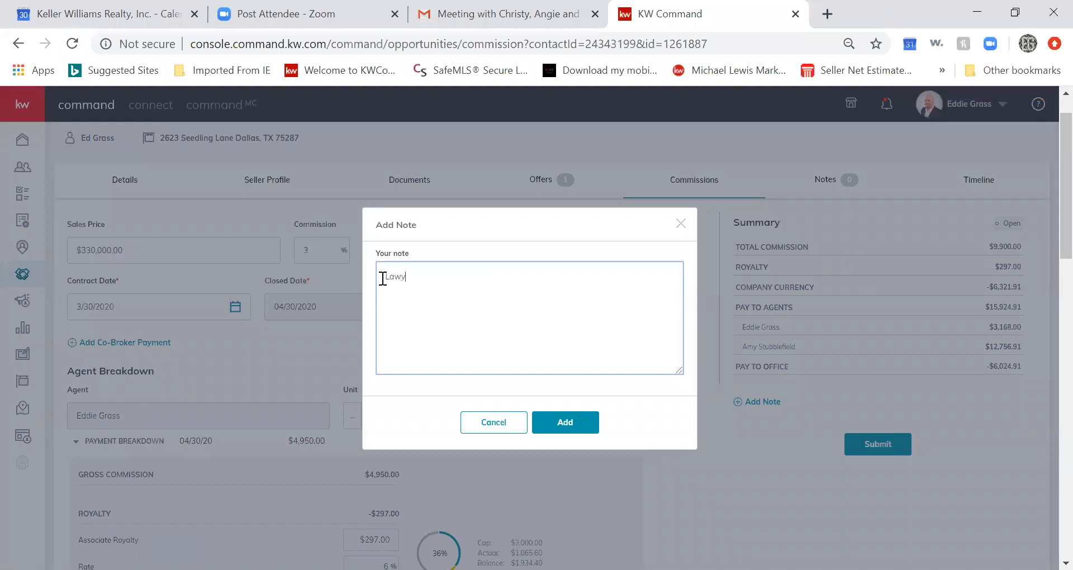
type("ers Title email")
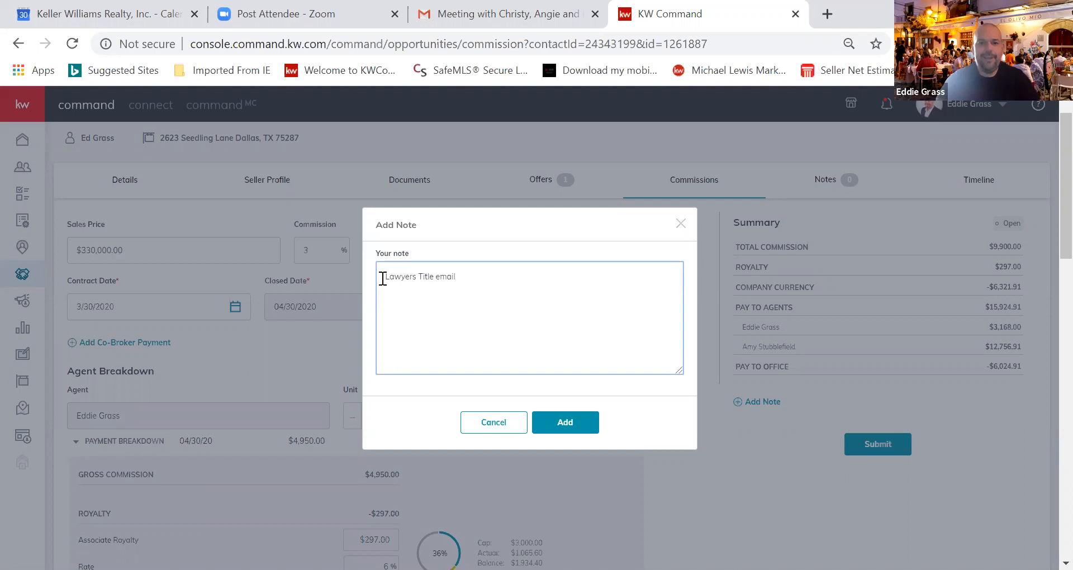
left_click(559, 423)
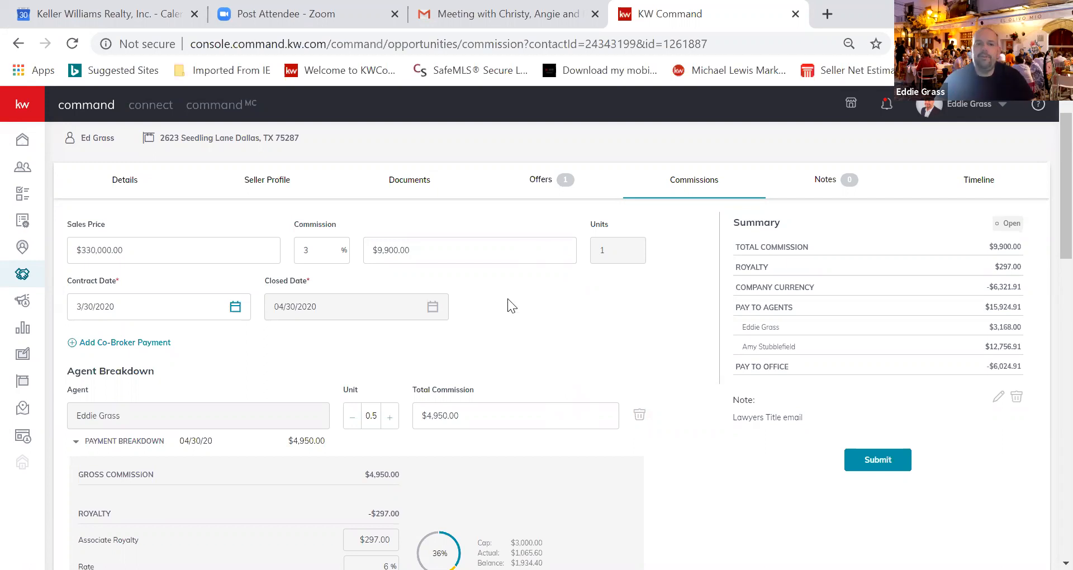
left_click(116, 344)
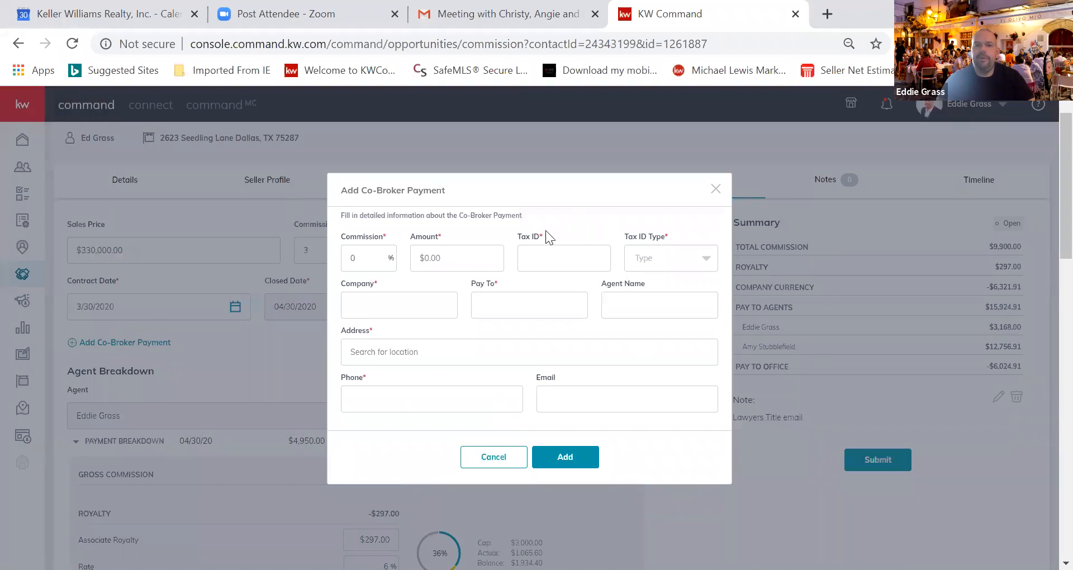
left_click(503, 458)
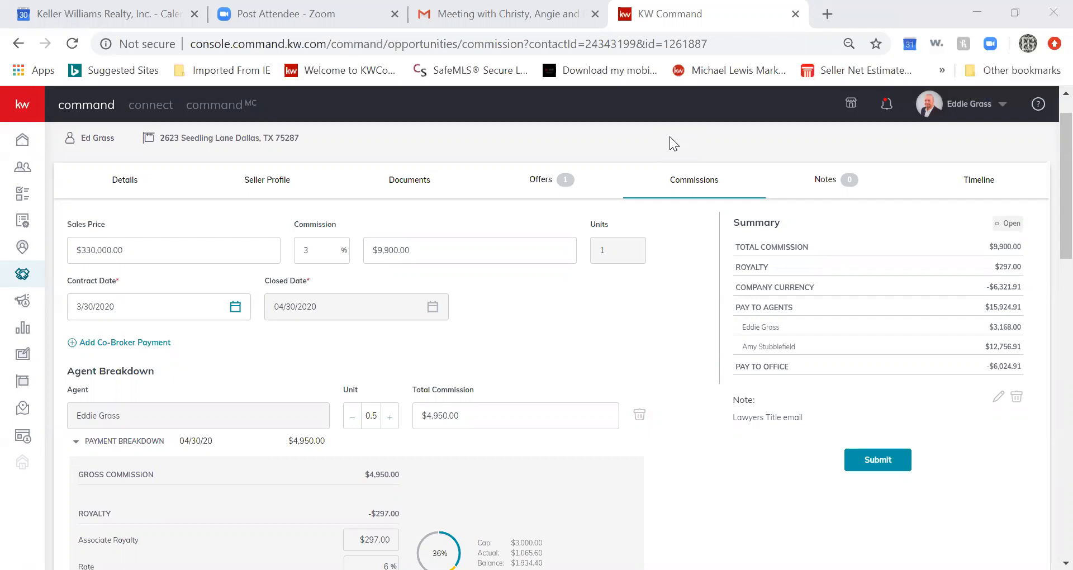
Go to the transaction's Documents page
left_click(415, 183)
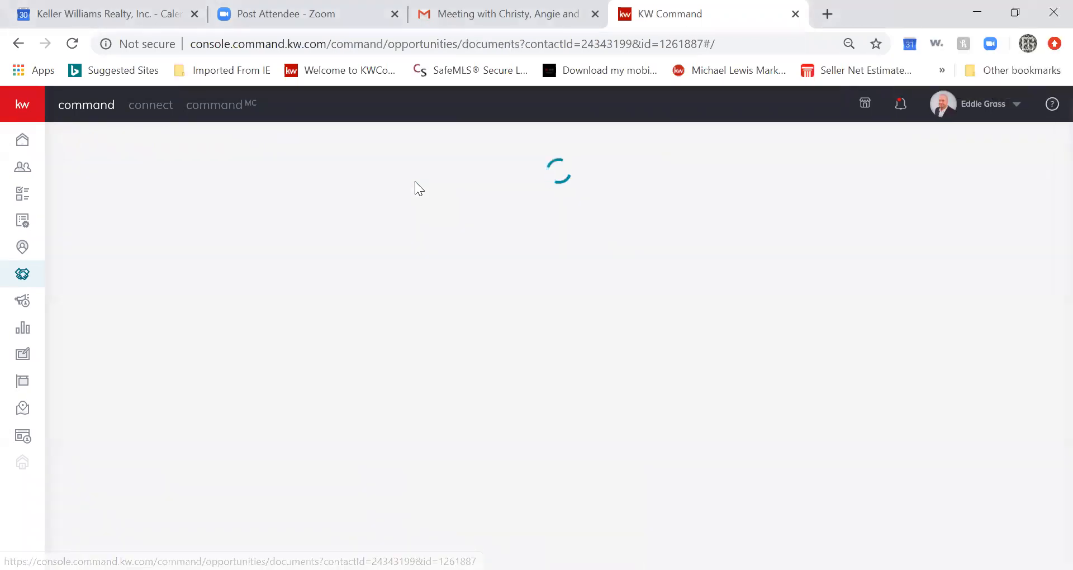